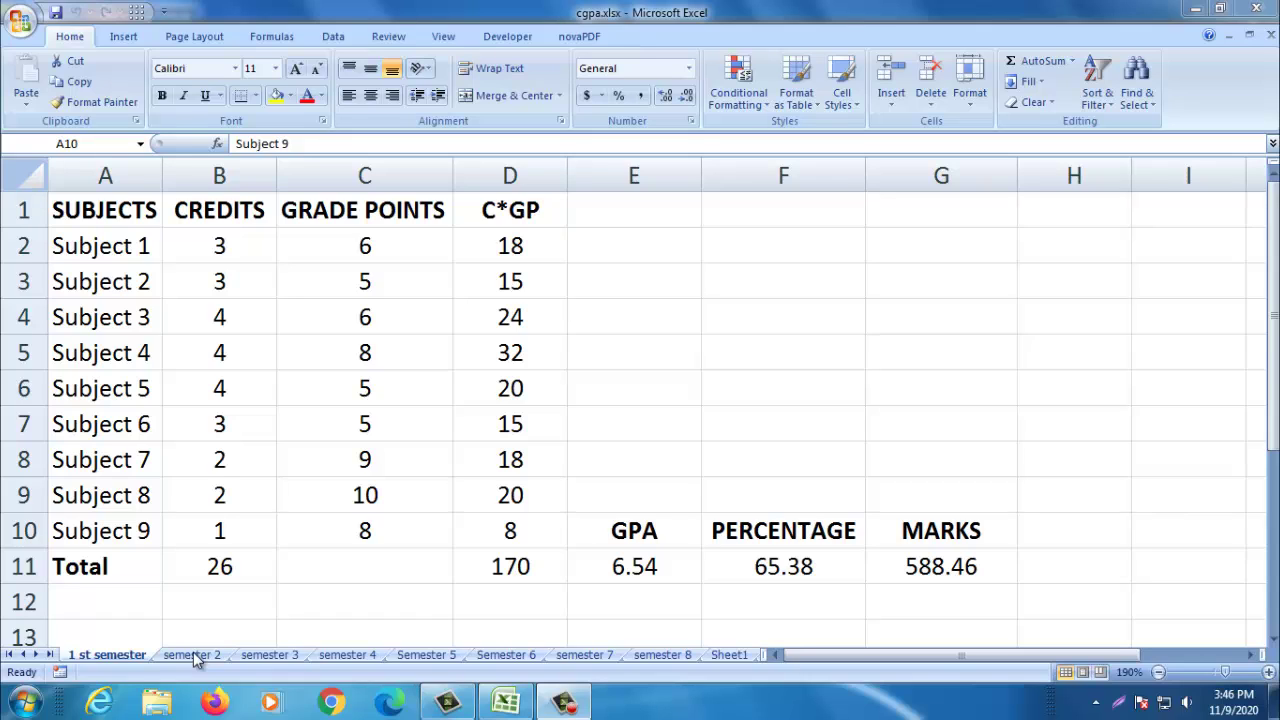
# Step: Open the semester 2 sheet and examine its subjects, credits and grade points columns
pyautogui.click(198, 656)
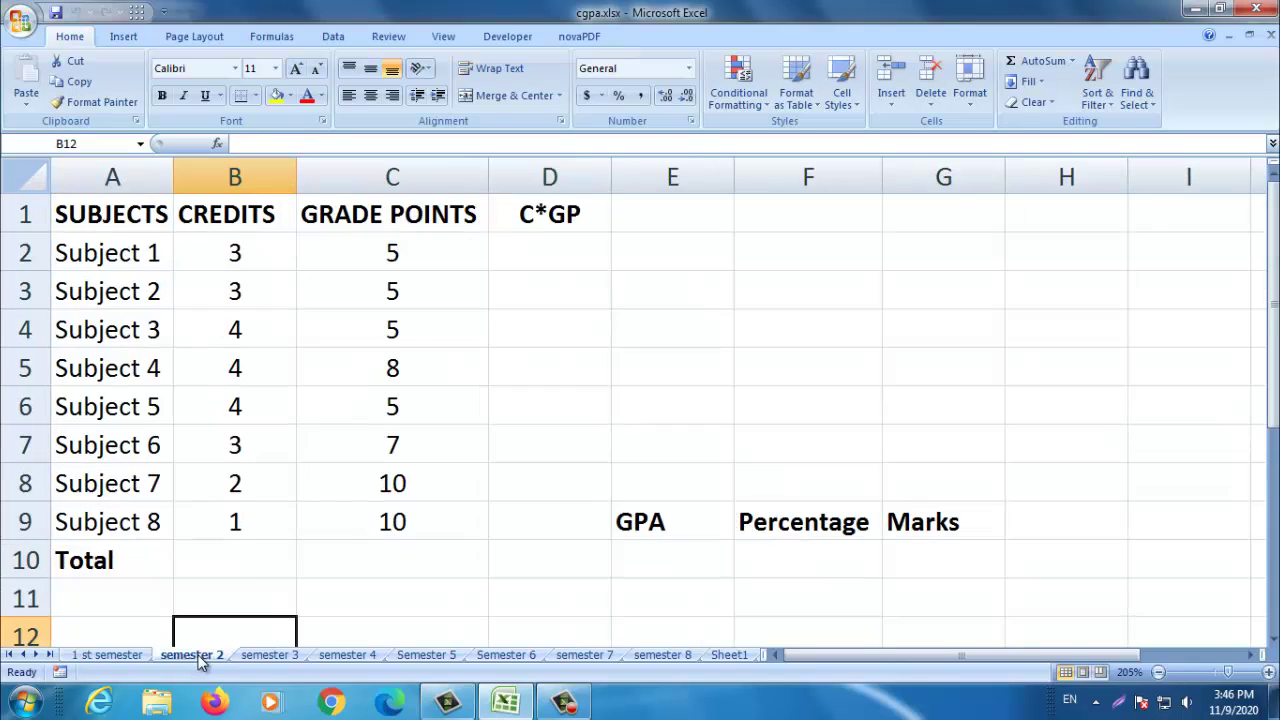
pyautogui.click(136, 218)
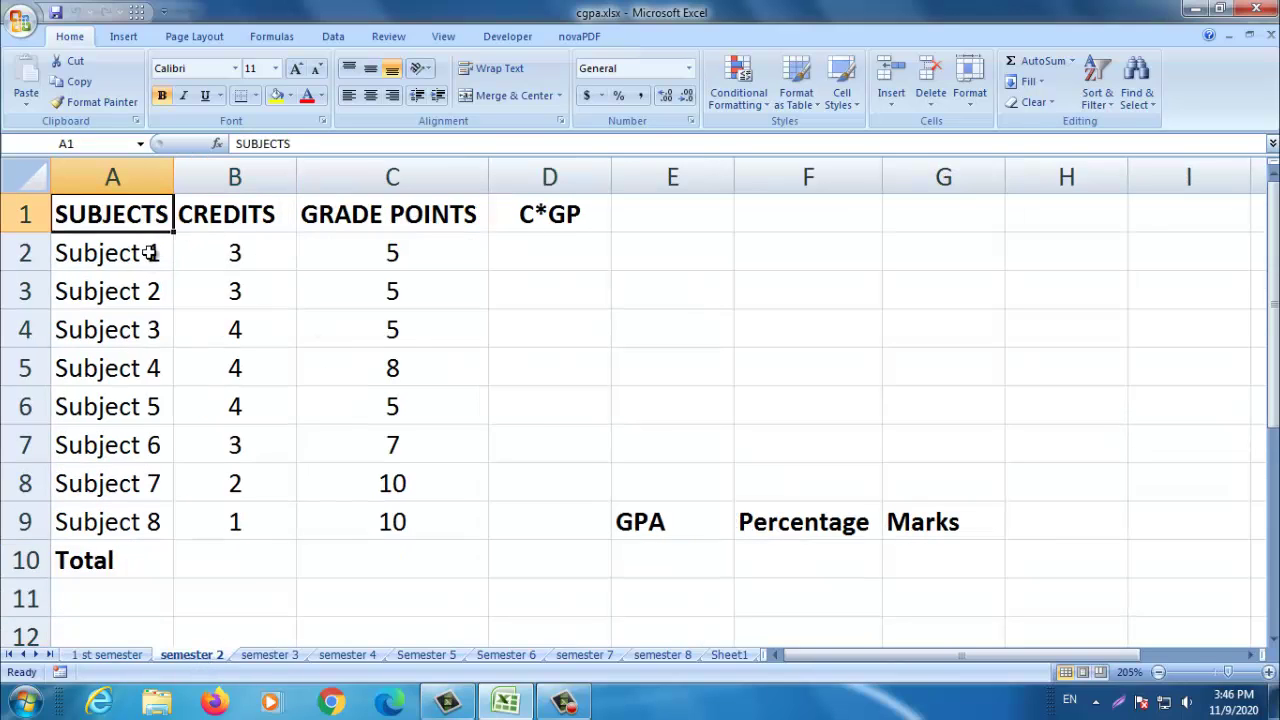
pyautogui.click(145, 278)
pyautogui.click(132, 252)
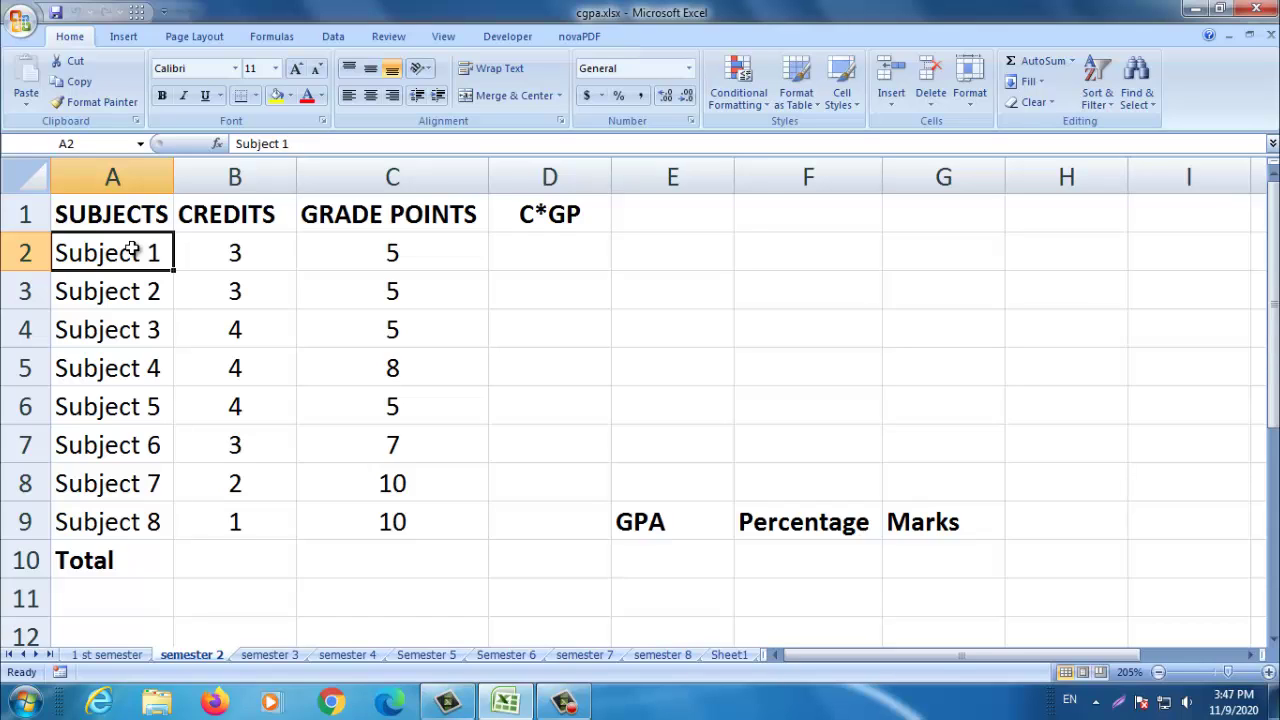
pyautogui.click(135, 521)
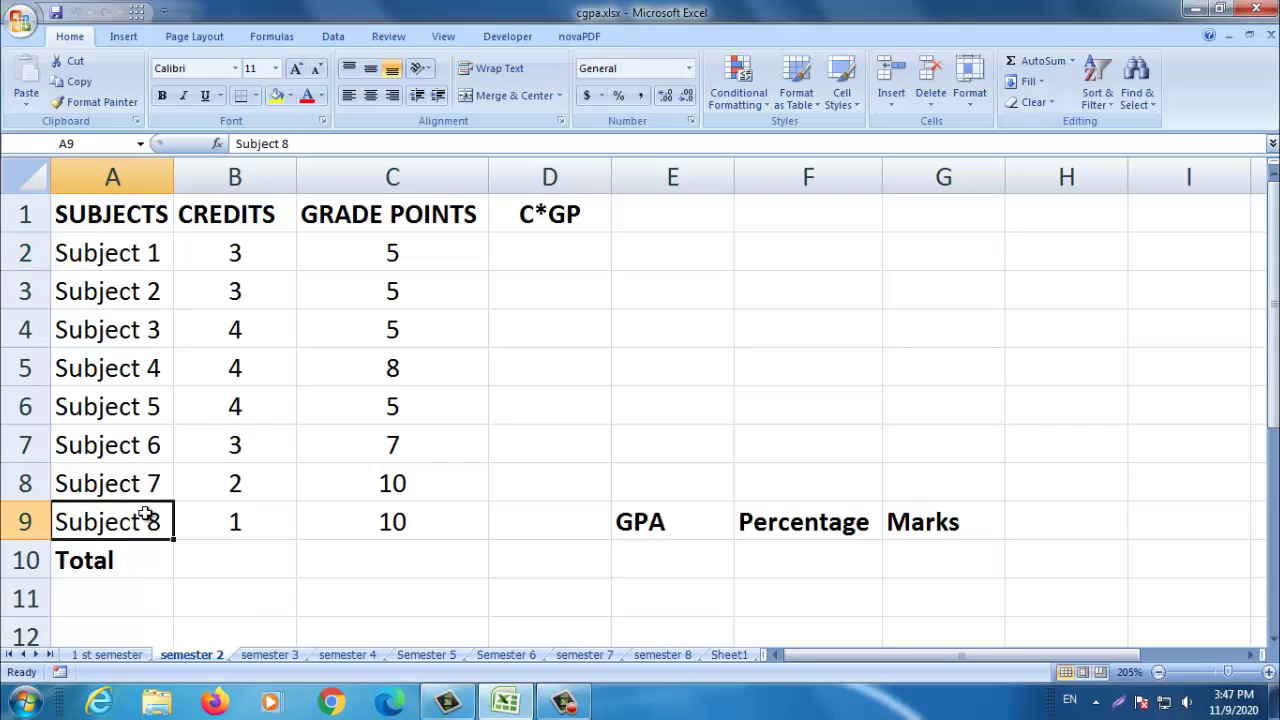
pyautogui.click(245, 253)
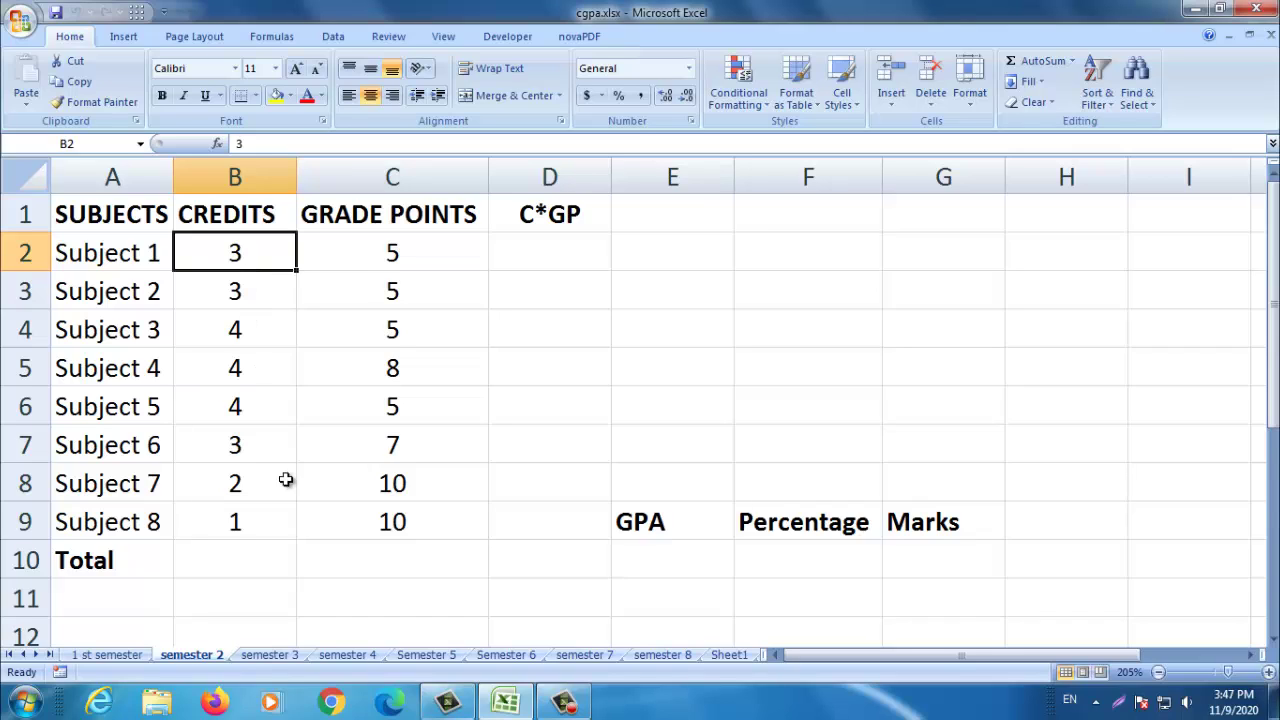
pyautogui.click(235, 331)
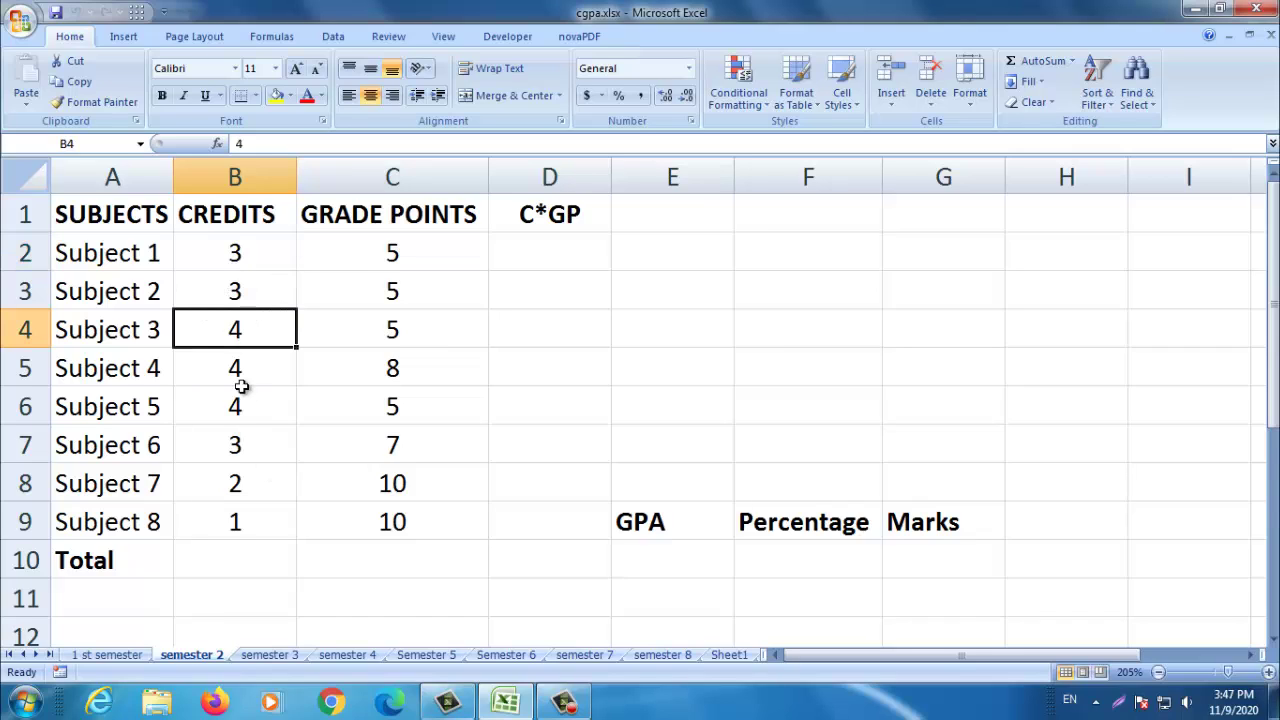
pyautogui.click(410, 225)
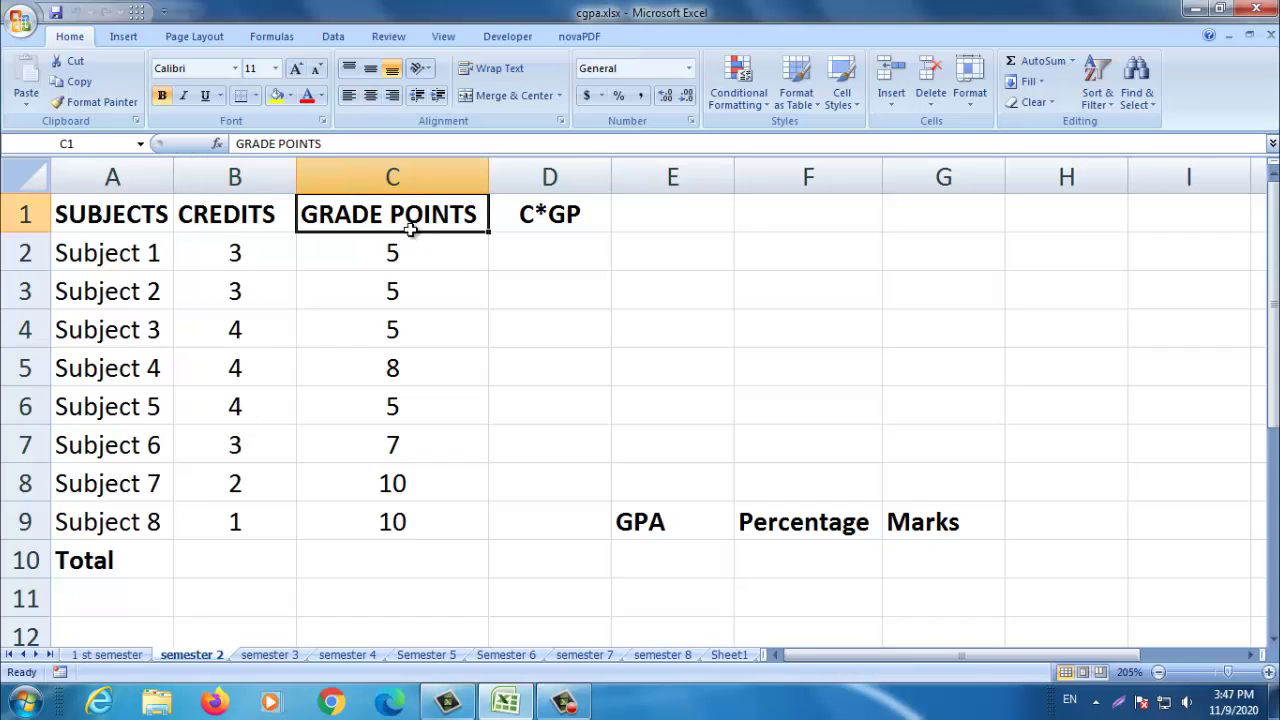
pyautogui.click(432, 297)
pyautogui.click(424, 513)
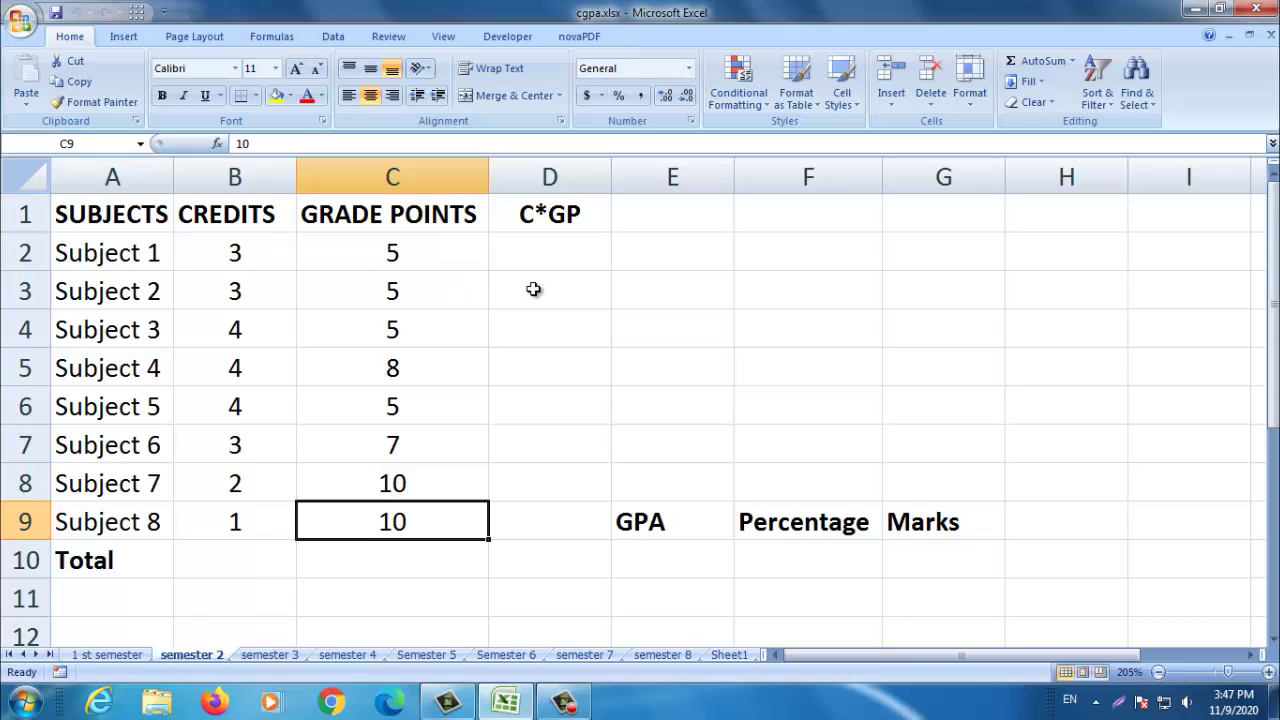
# Step: Enter the formula =B2*C2 in D2 to multiply Subject 1's credits by its grade points
pyautogui.click(552, 250)
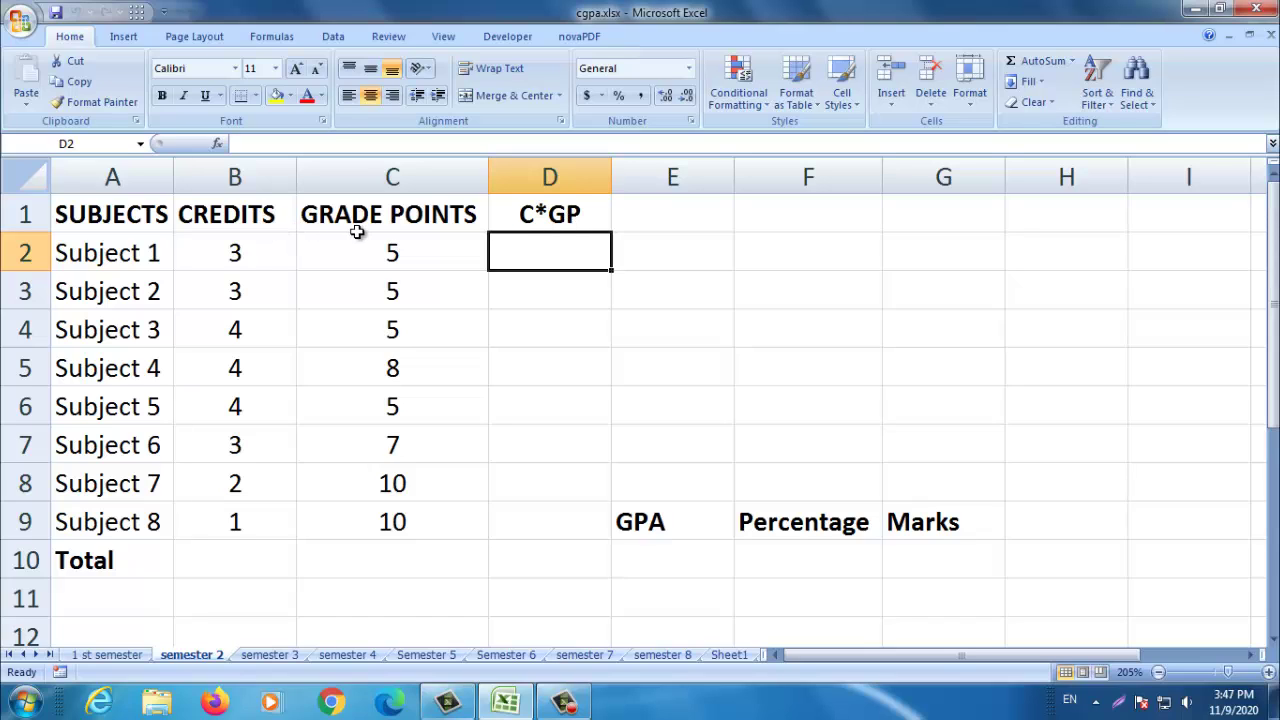
pyautogui.click(557, 302)
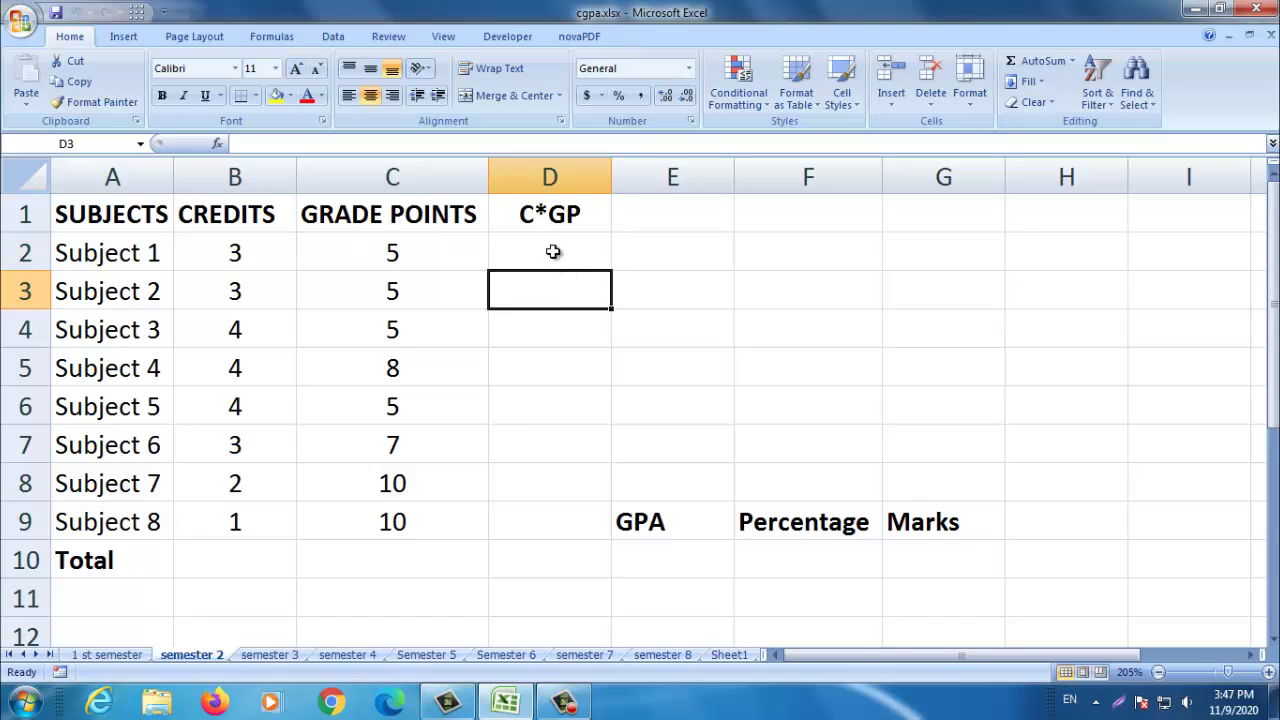
pyautogui.click(556, 241)
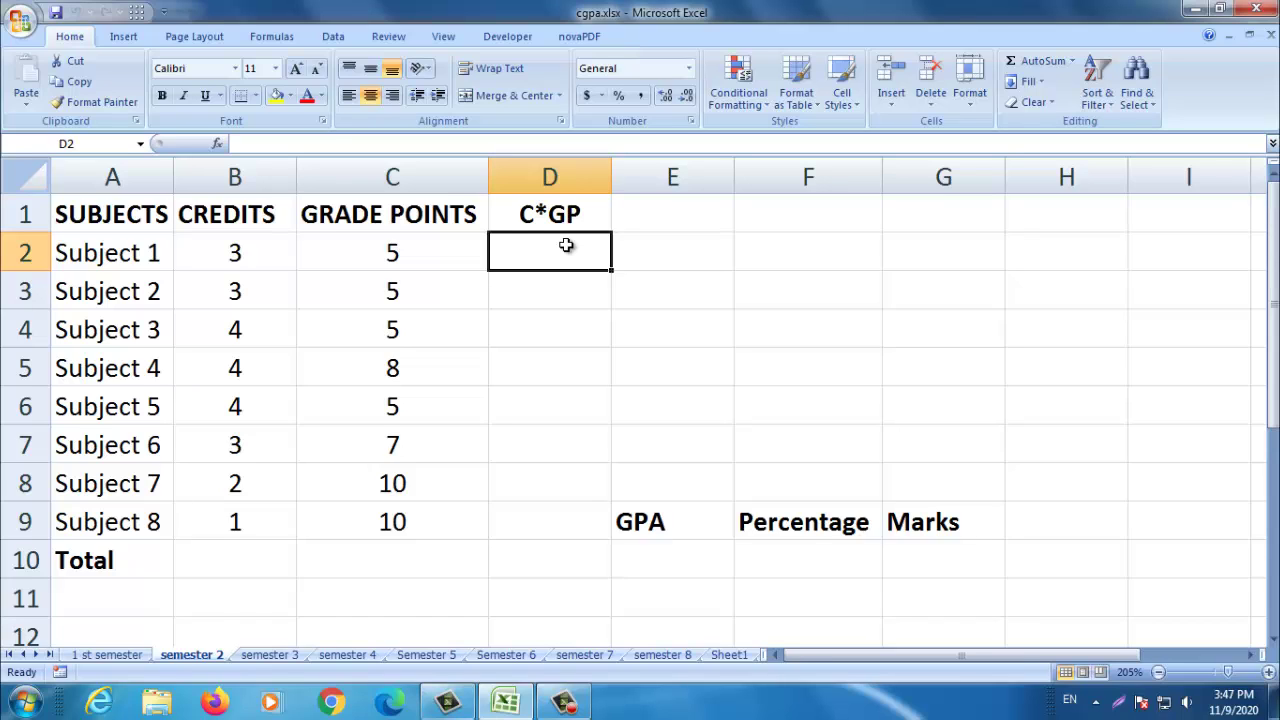
pyautogui.write('=')
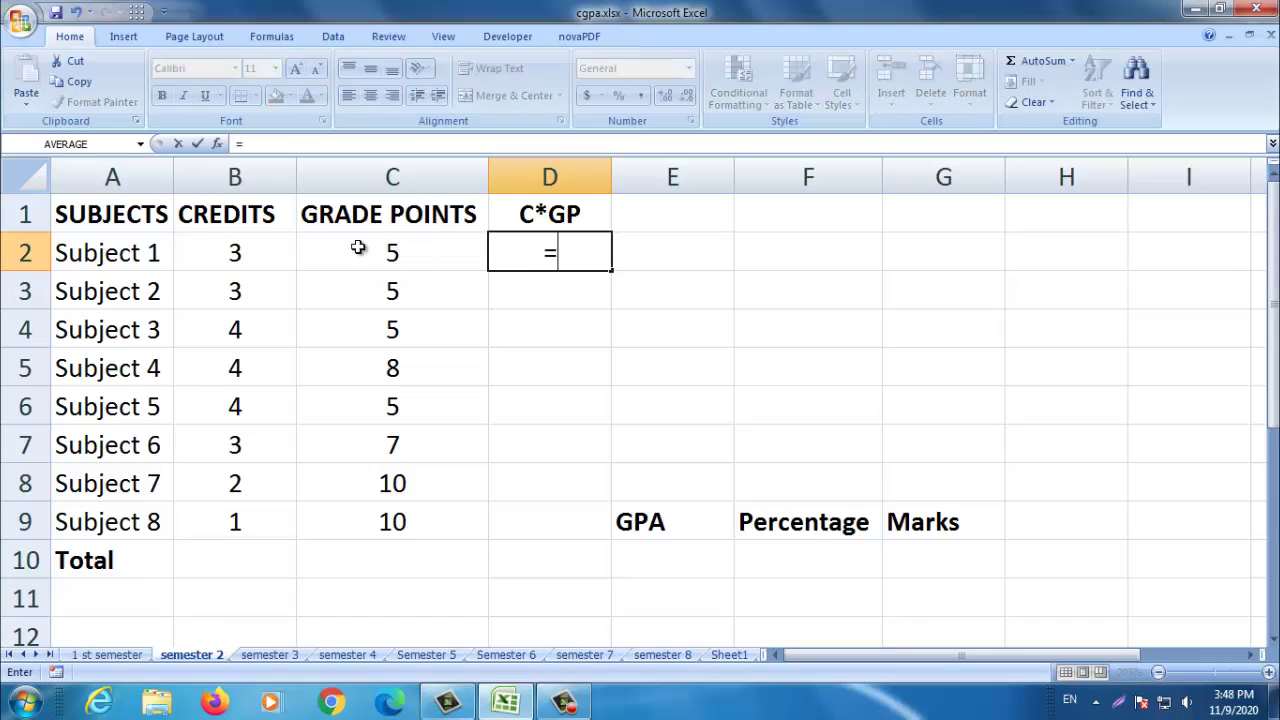
pyautogui.click(235, 253)
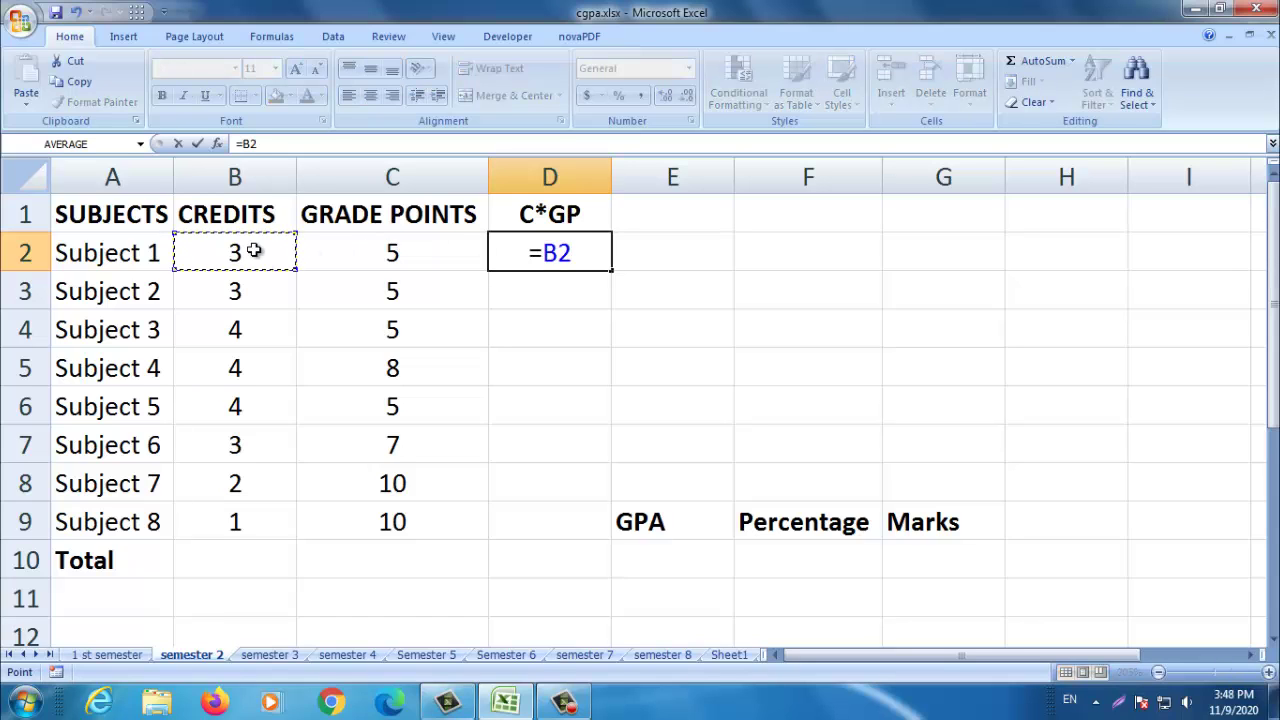
pyautogui.write('*')
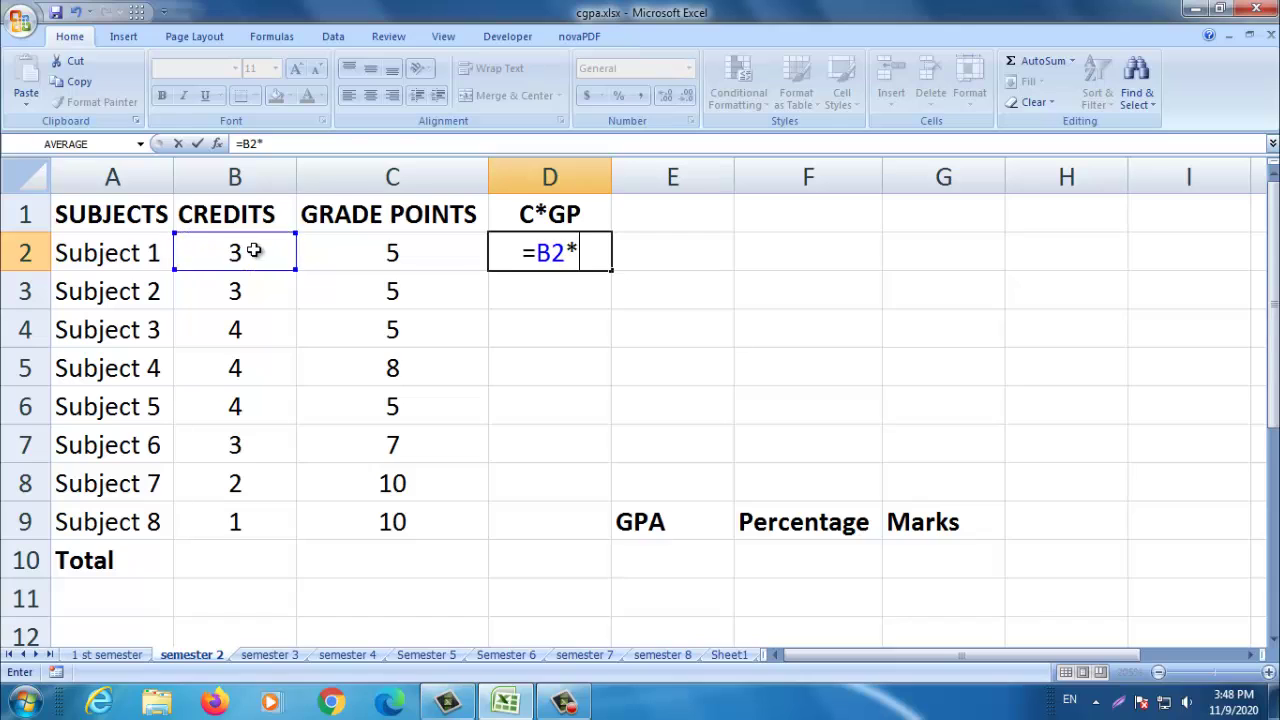
pyautogui.click(378, 258)
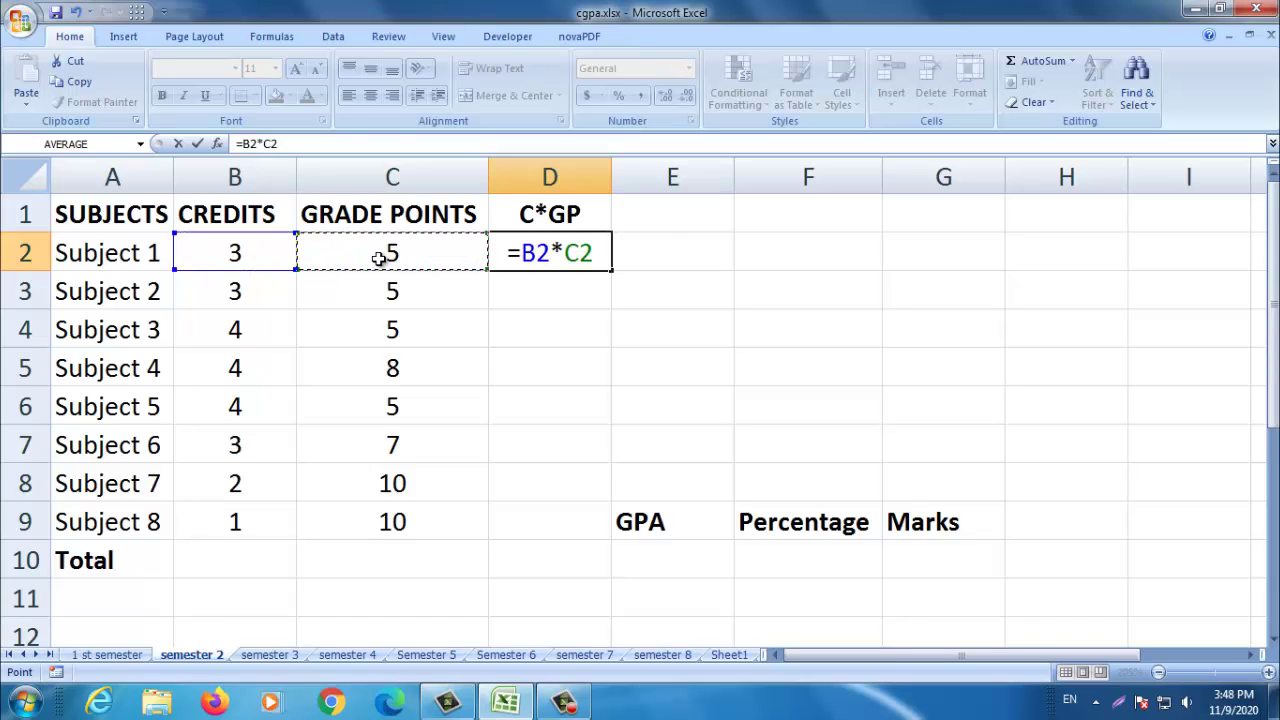
pyautogui.press('Return')
# Step: Fill the C*GP formula from D2 down to D9 for the remaining subjects
pyautogui.click(524, 255)
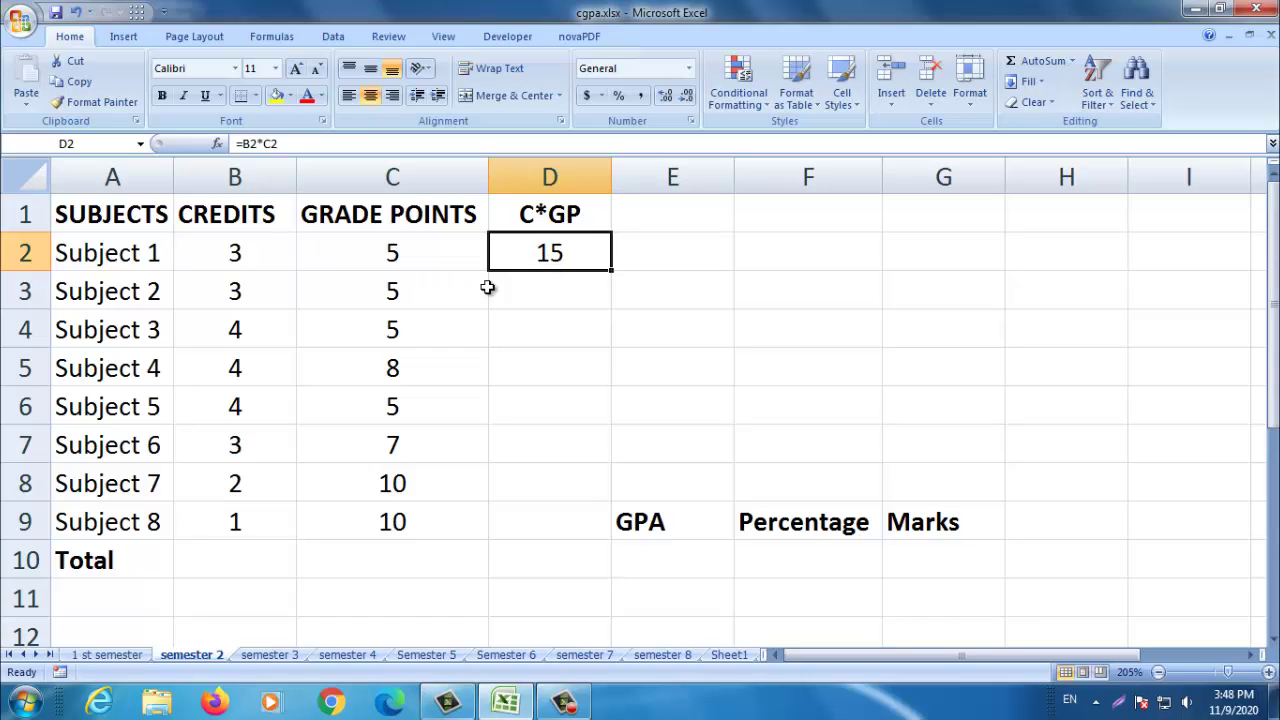
pyautogui.click(514, 296)
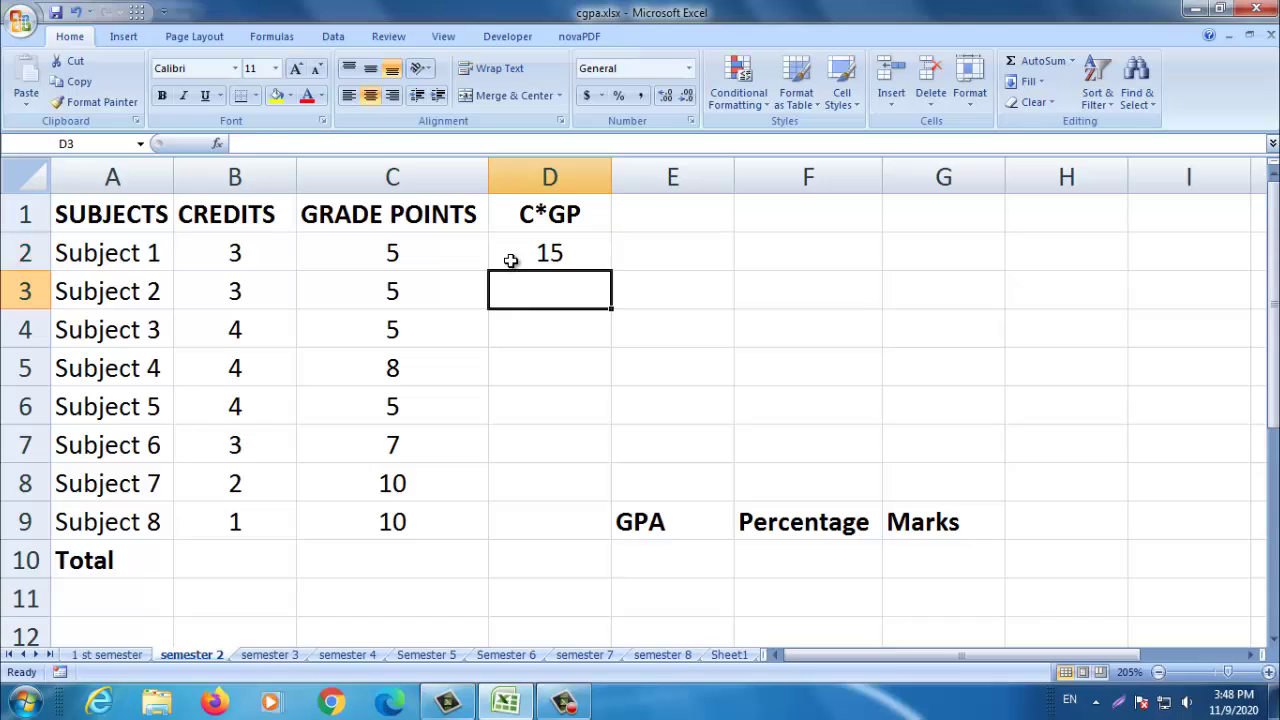
pyautogui.click(510, 260)
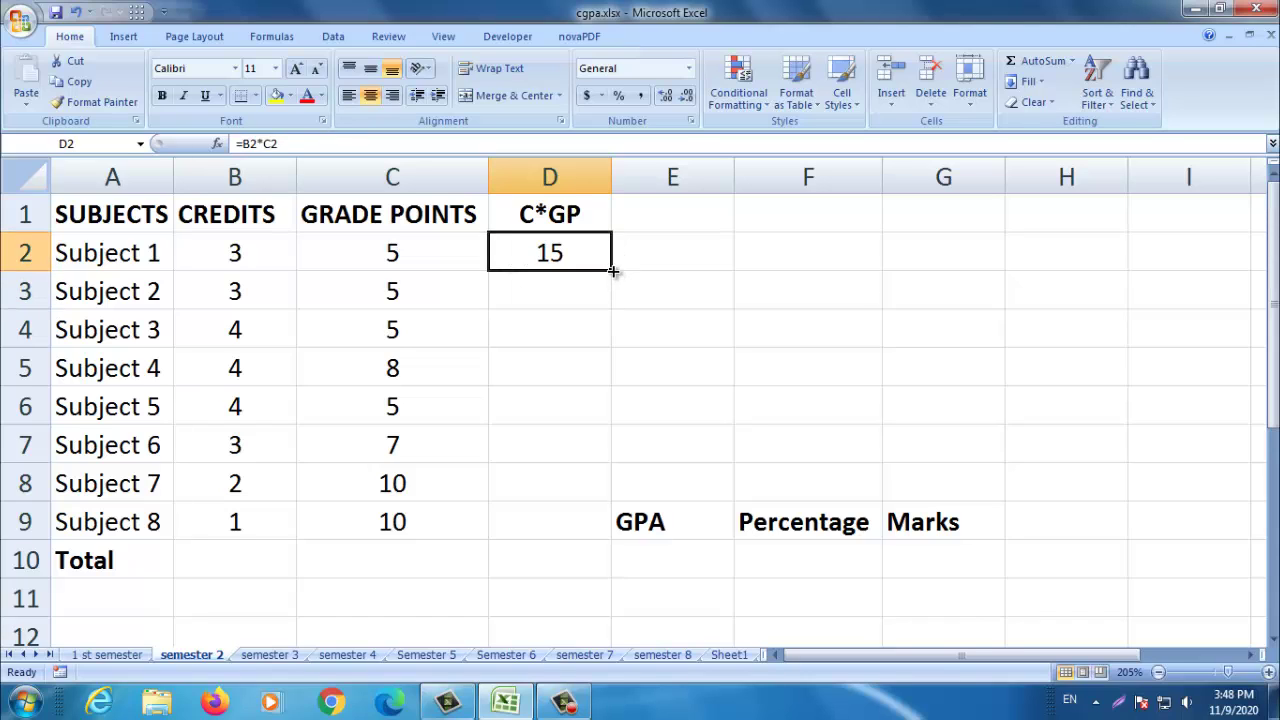
pyautogui.moveTo(613, 270); pyautogui.dragTo(620, 540)
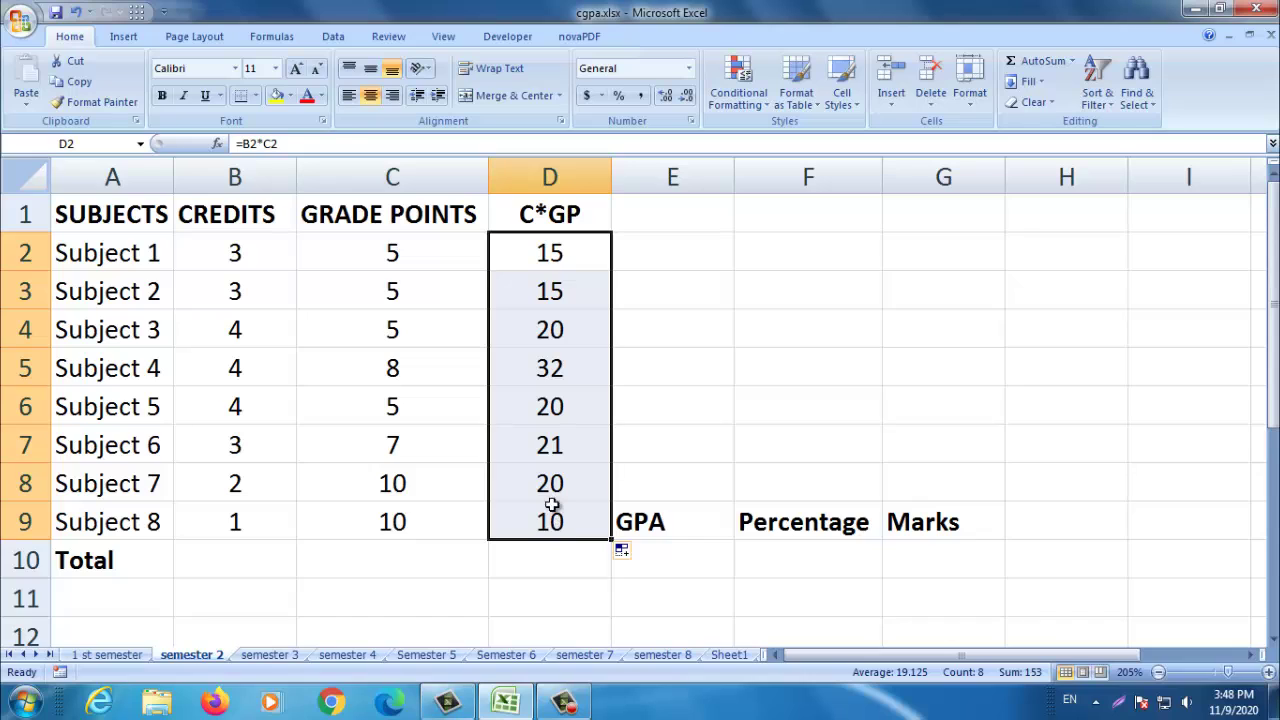
# Step: Total the credits in B10 with the formula =SUM(B2:B9)
pyautogui.click(253, 561)
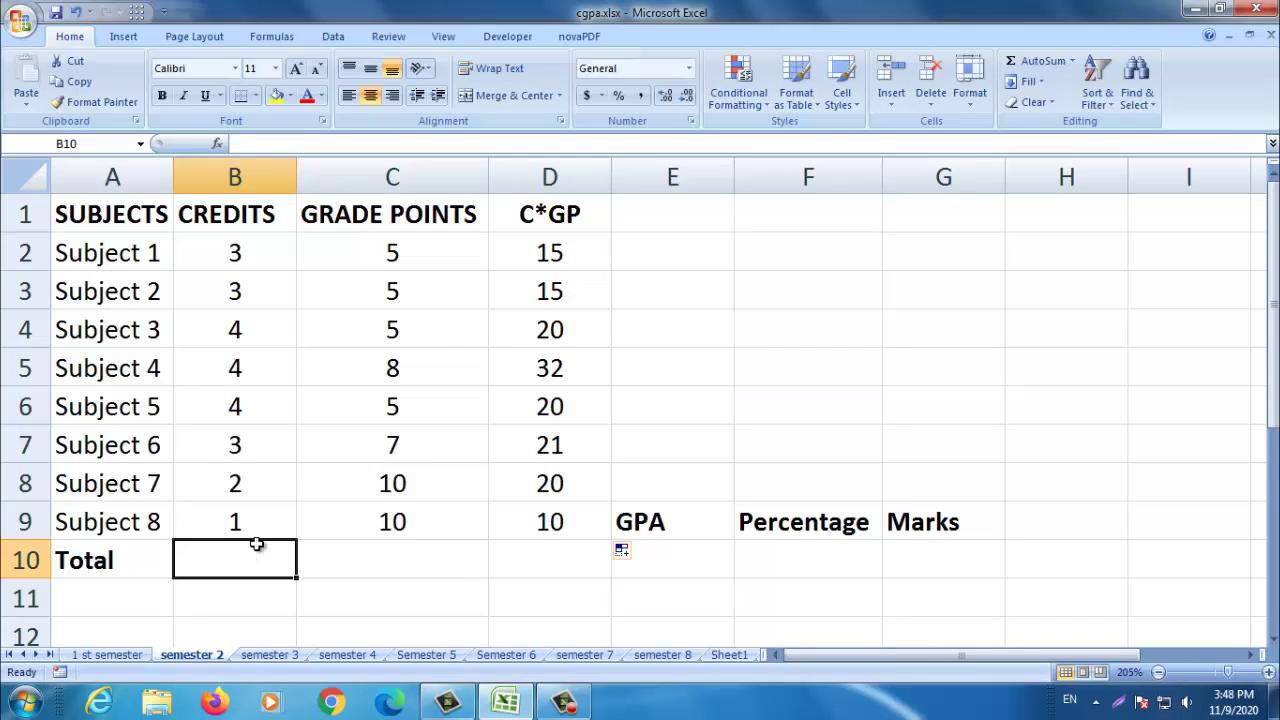
pyautogui.write('=')
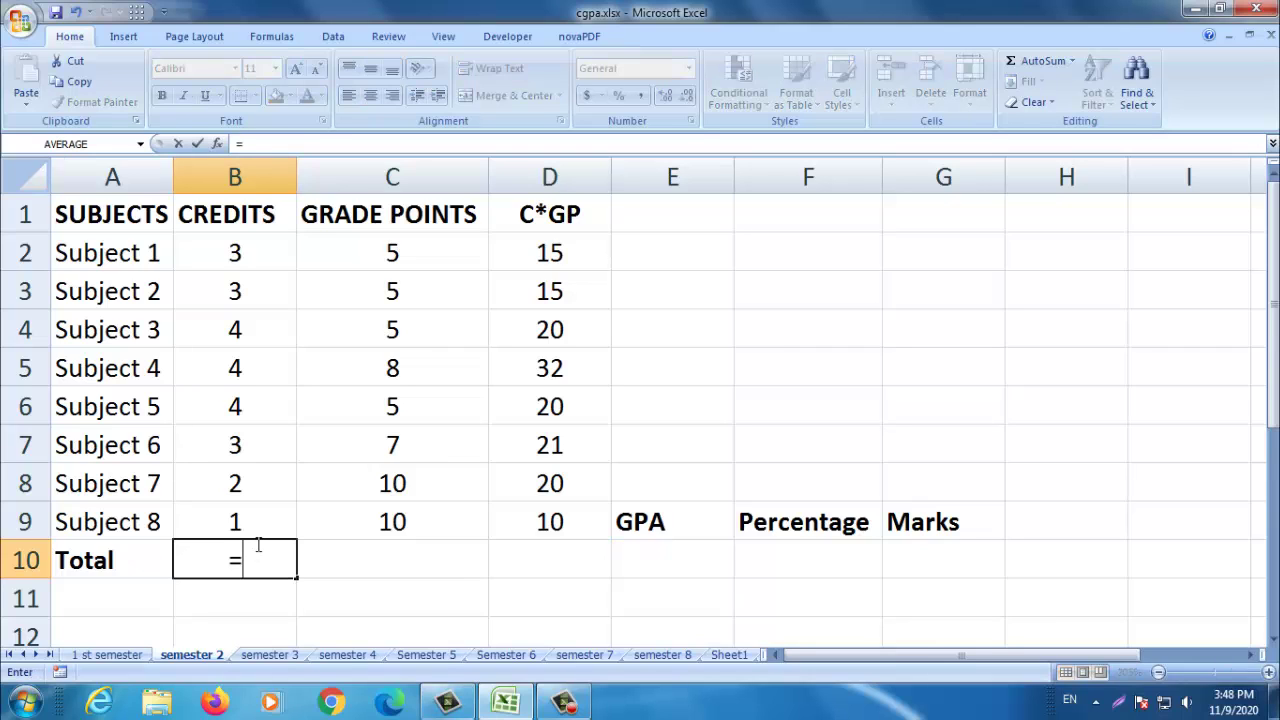
pyautogui.write('sum')
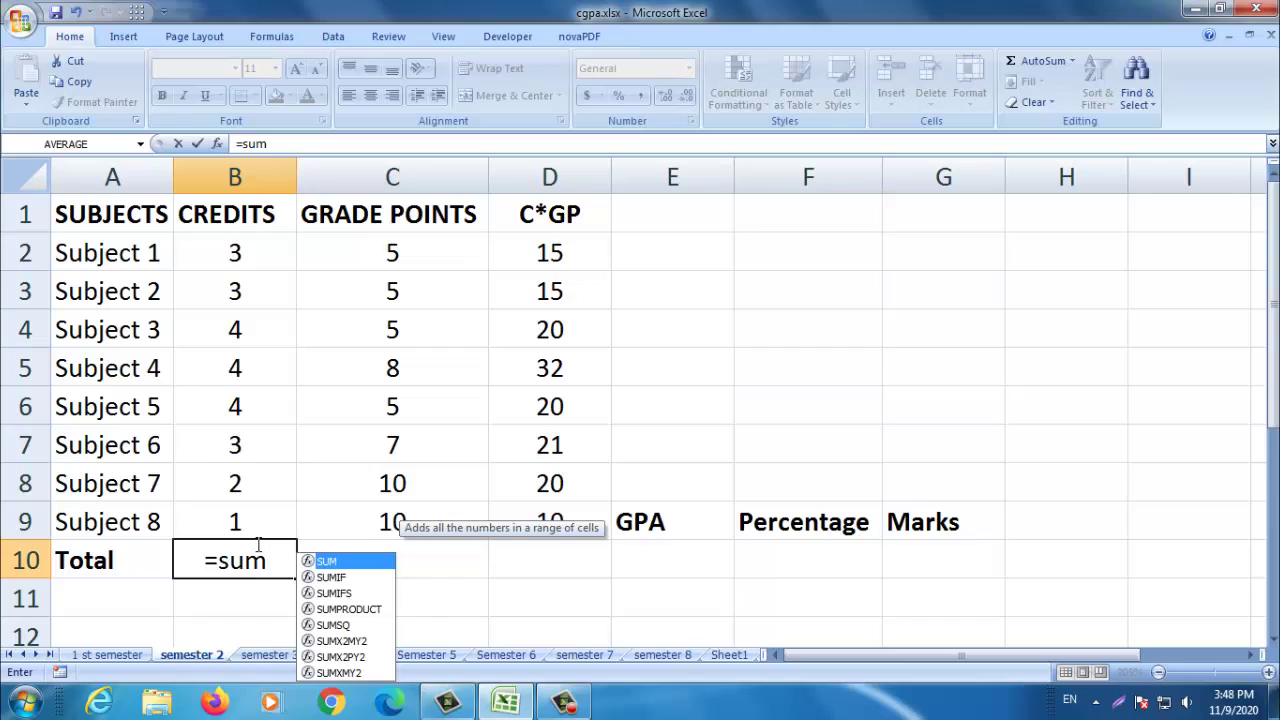
pyautogui.press('Tab')
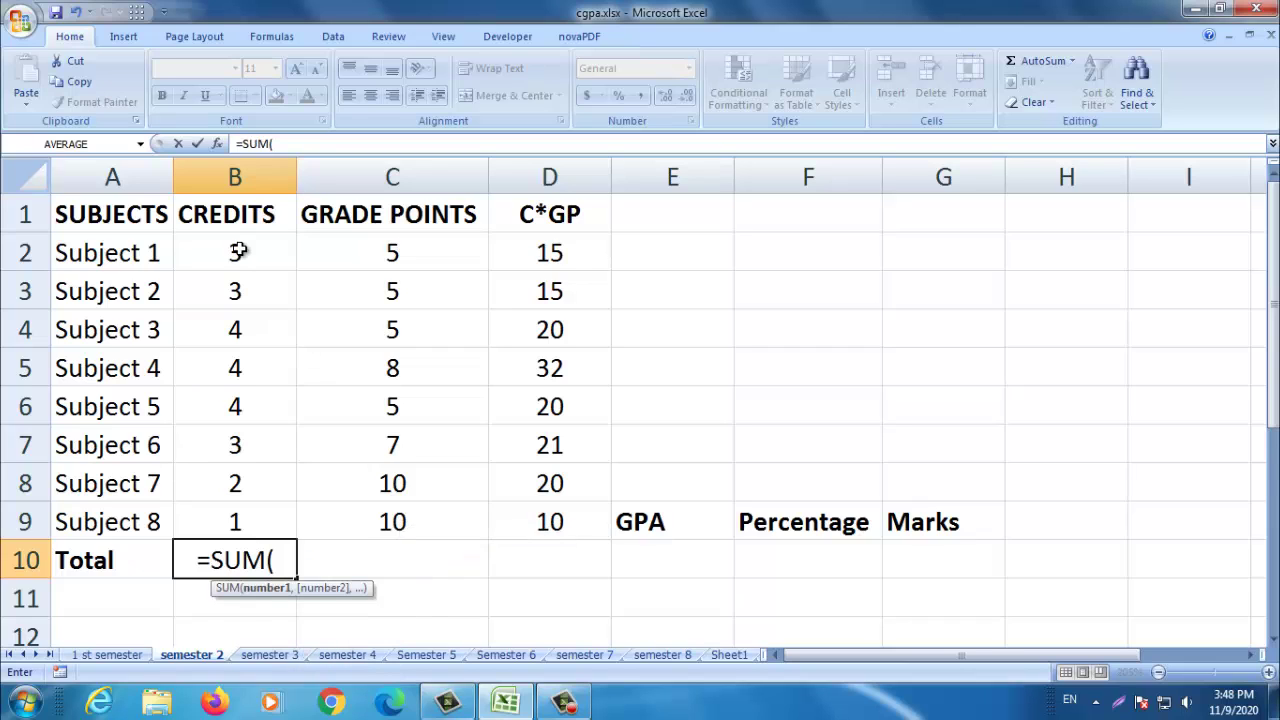
pyautogui.moveTo(239, 252); pyautogui.dragTo(262, 516)
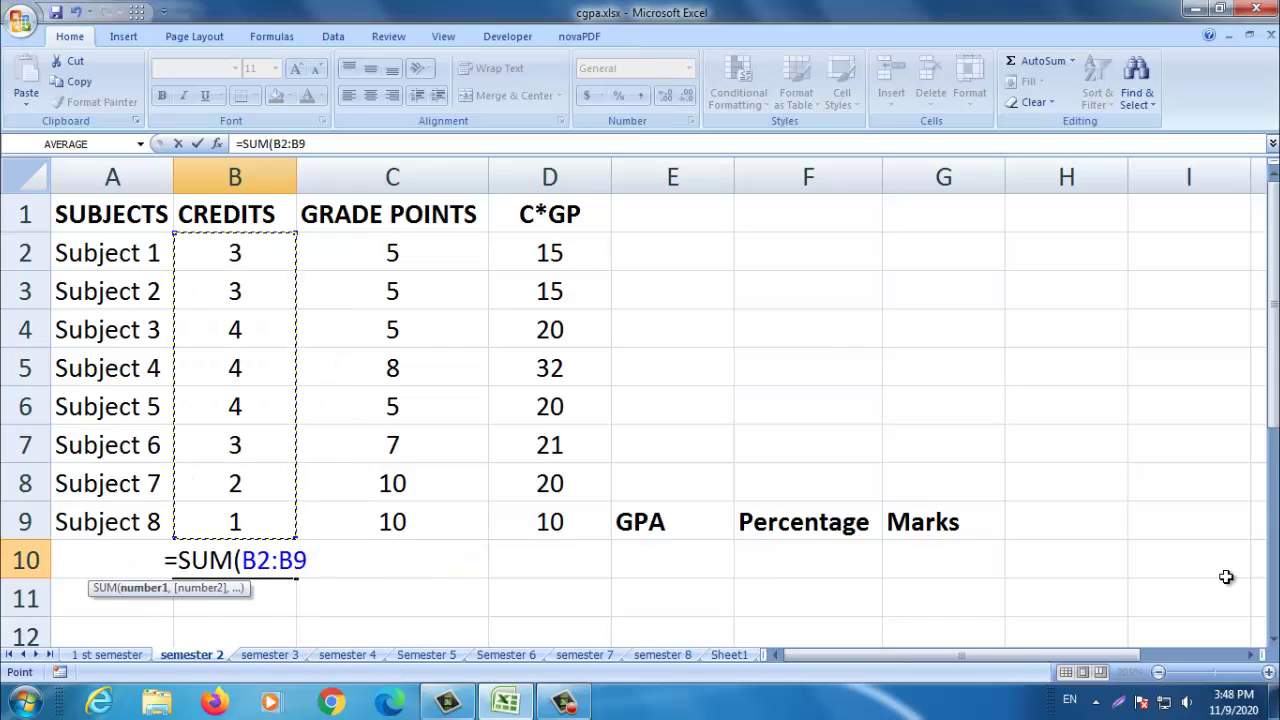
pyautogui.write(')')
pyautogui.press('Return')
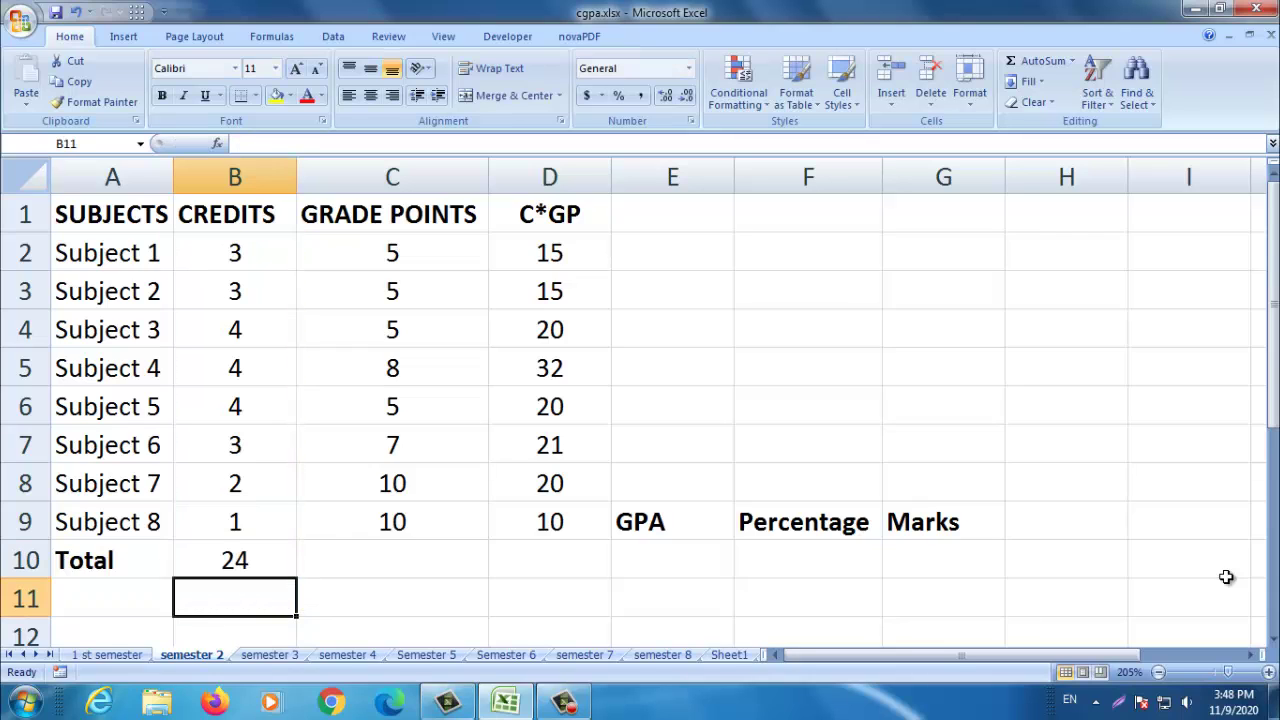
pyautogui.click(234, 560)
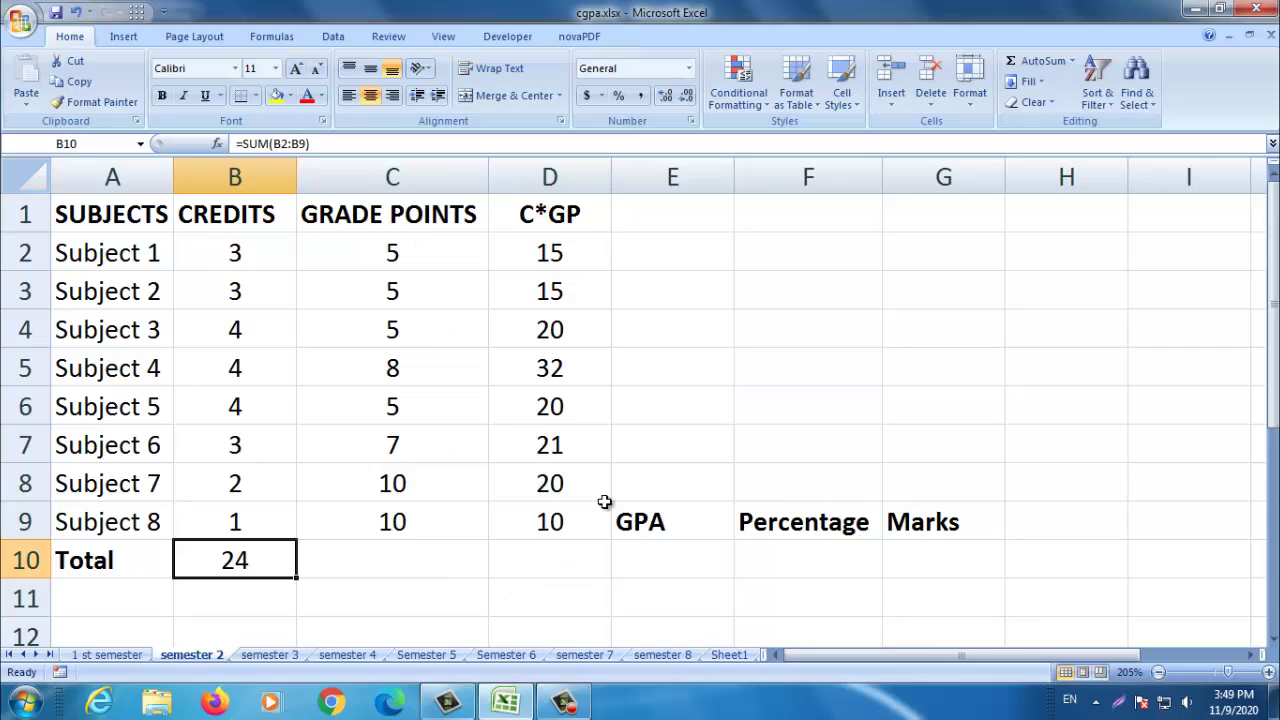
# Step: Total the C*GP column in D10 with the formula =SUM(D2:D9)
pyautogui.click(561, 558)
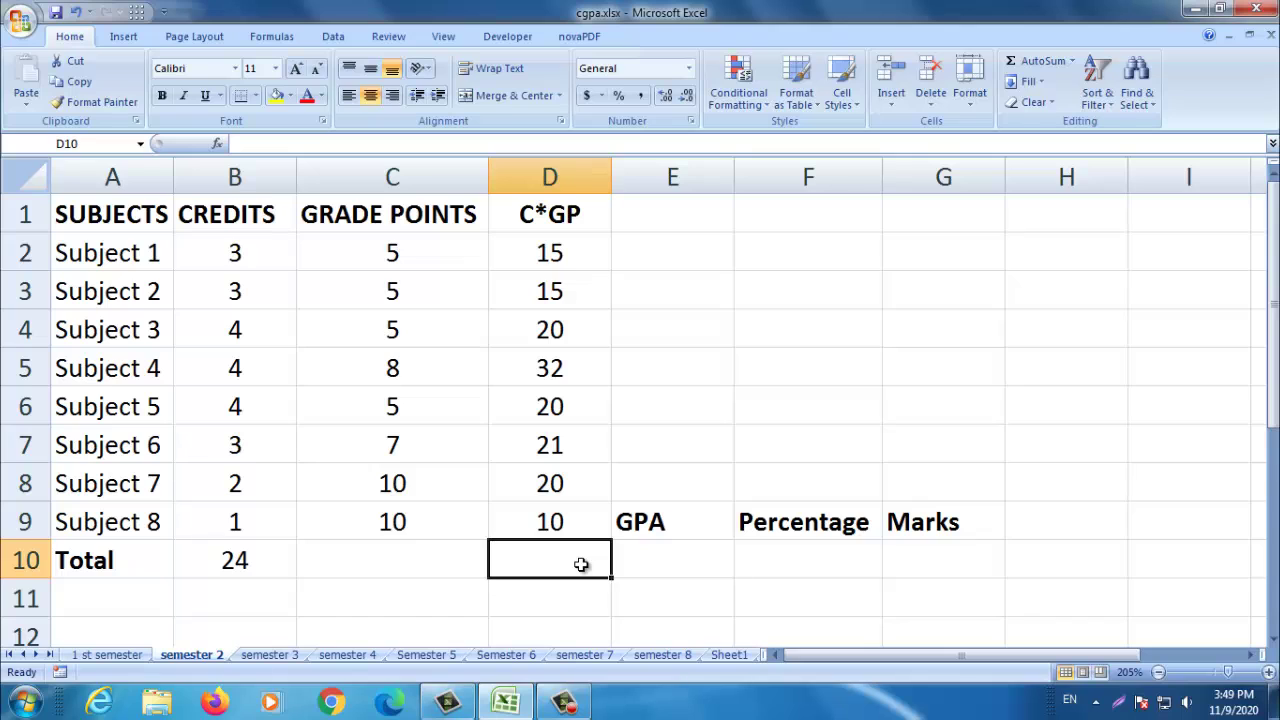
pyautogui.write('=su')
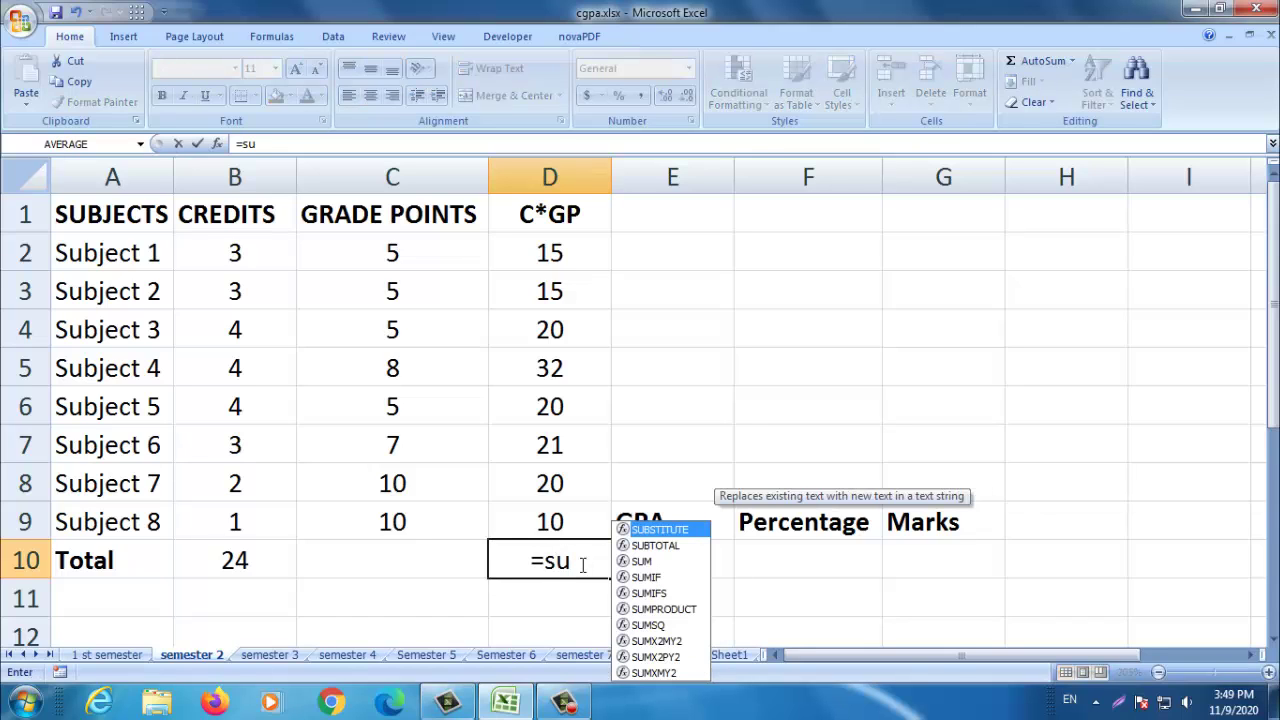
pyautogui.write(',')
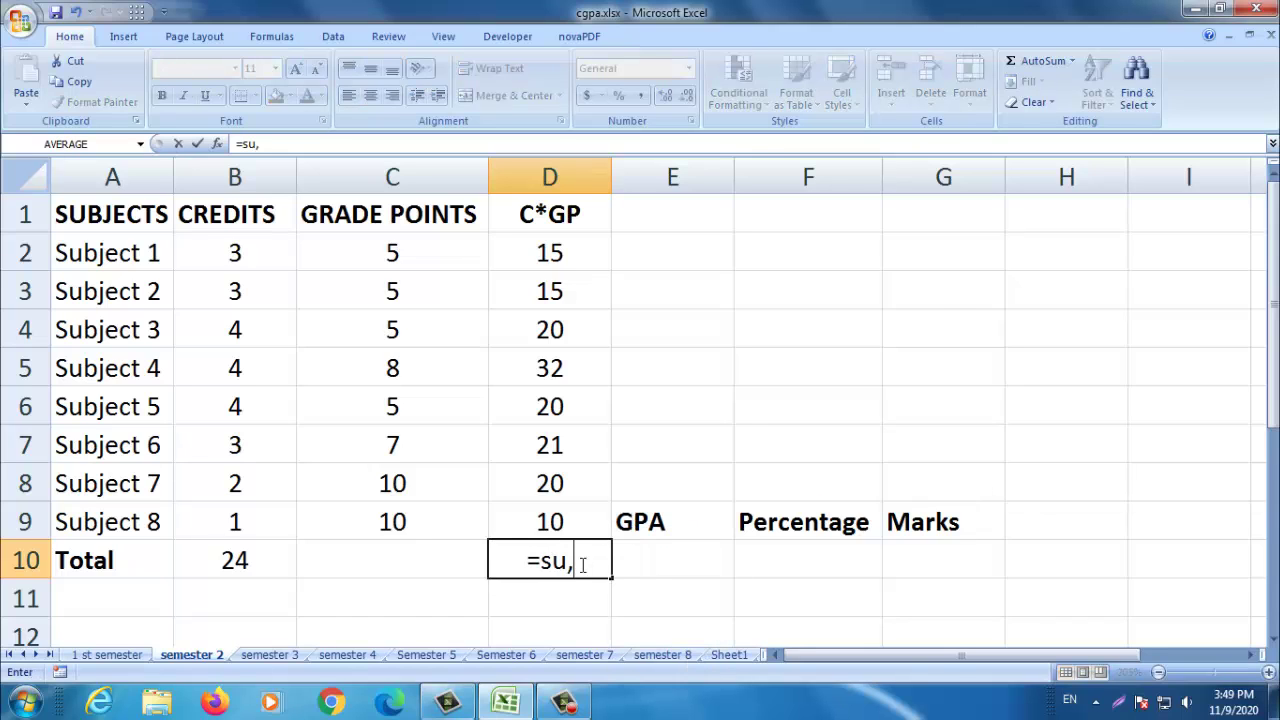
pyautogui.press('BackSpace')
pyautogui.write('m')
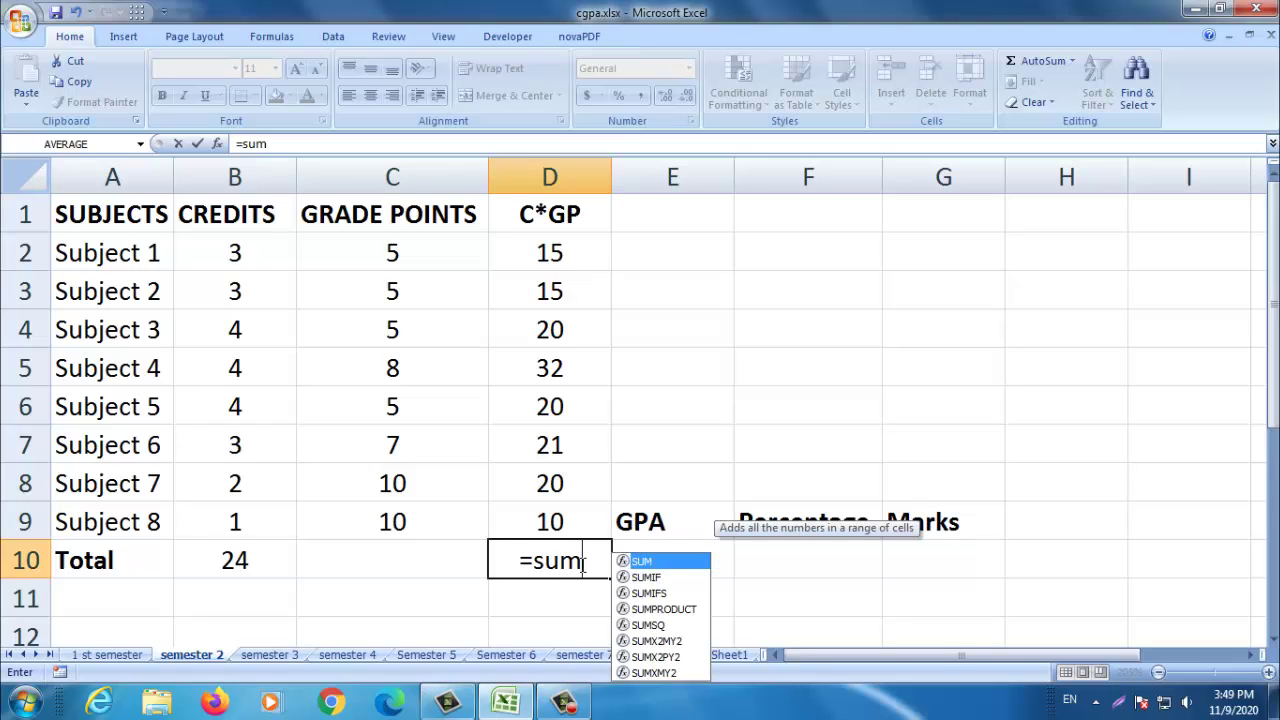
pyautogui.press('Tab')
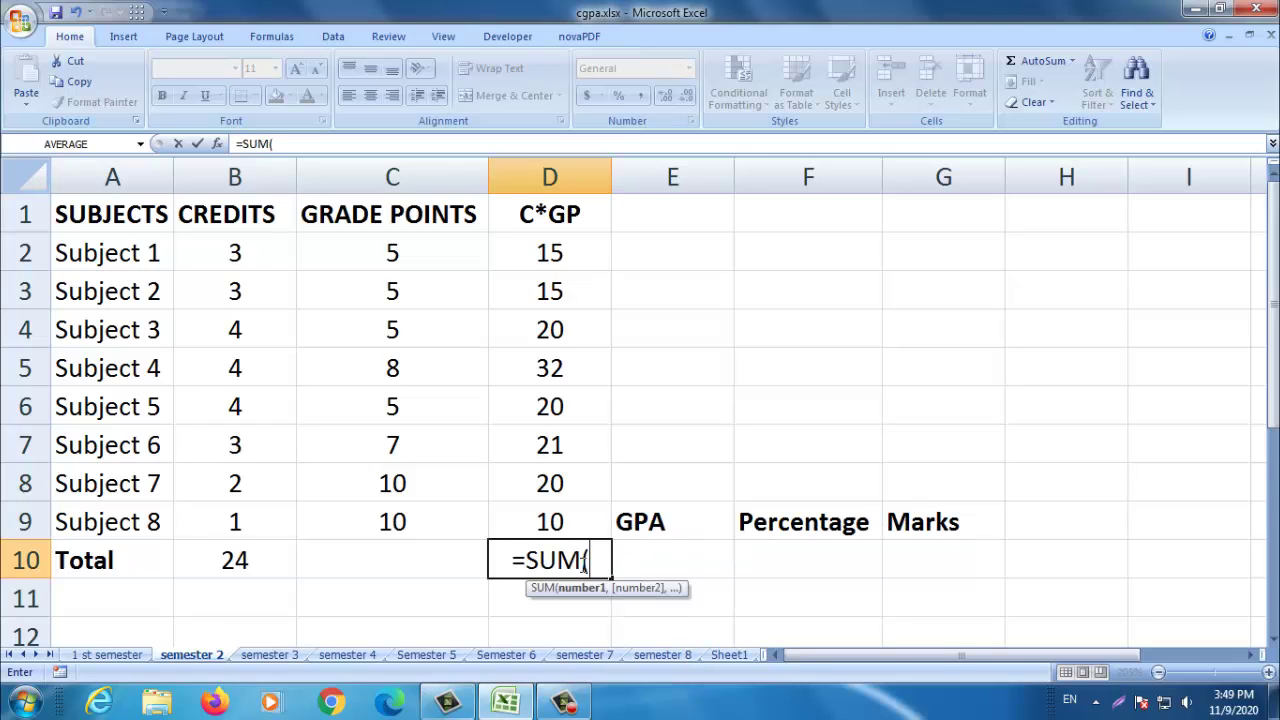
pyautogui.moveTo(560, 250); pyautogui.dragTo(593, 510)
pyautogui.write(')')
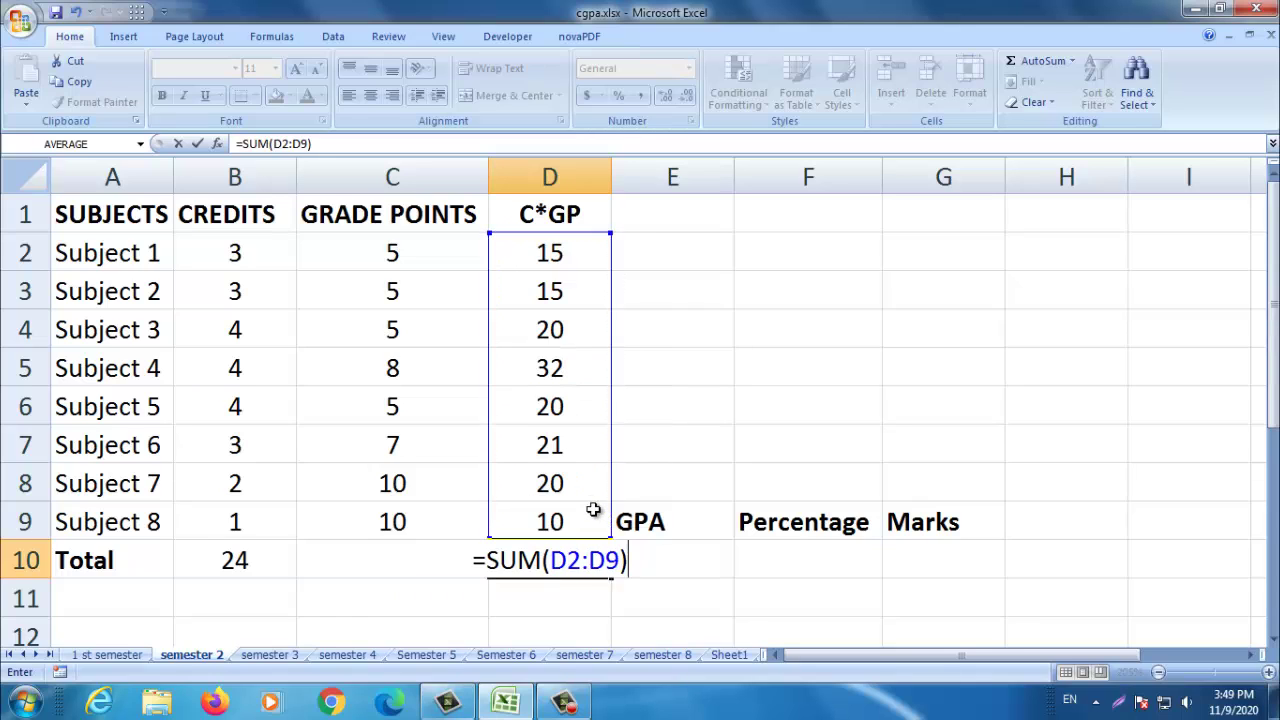
pyautogui.press('Return')
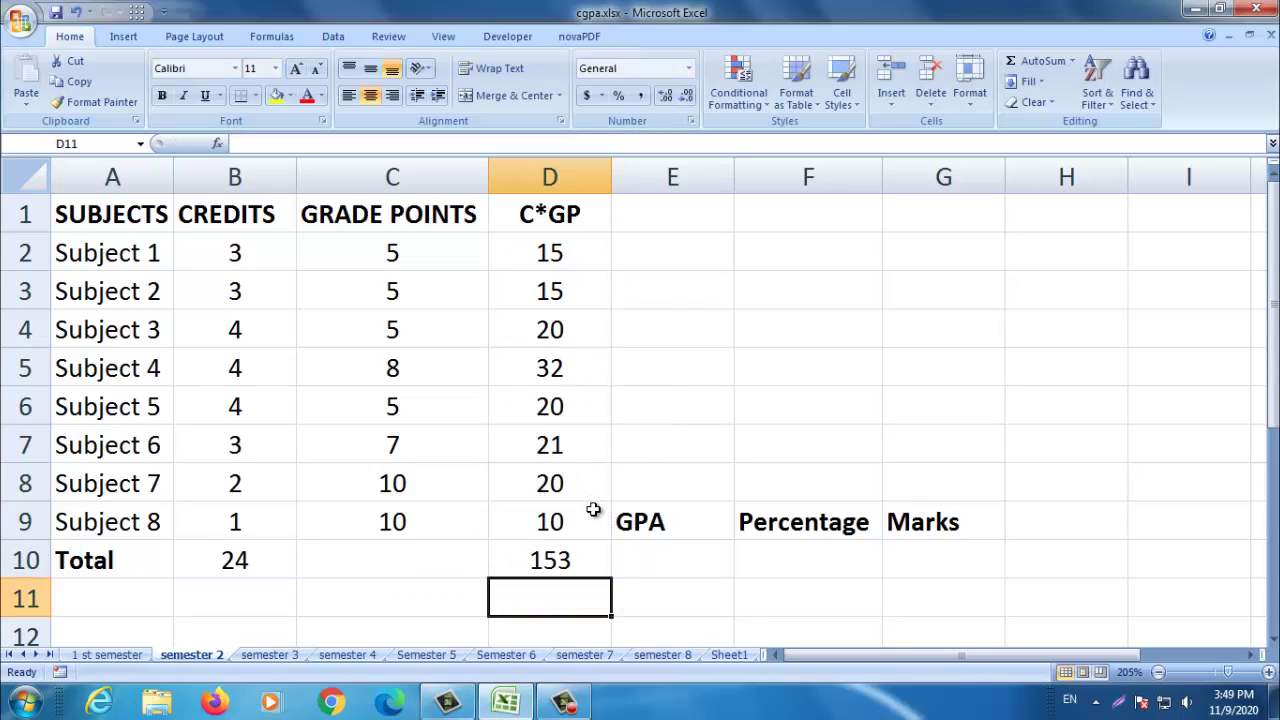
pyautogui.click(547, 571)
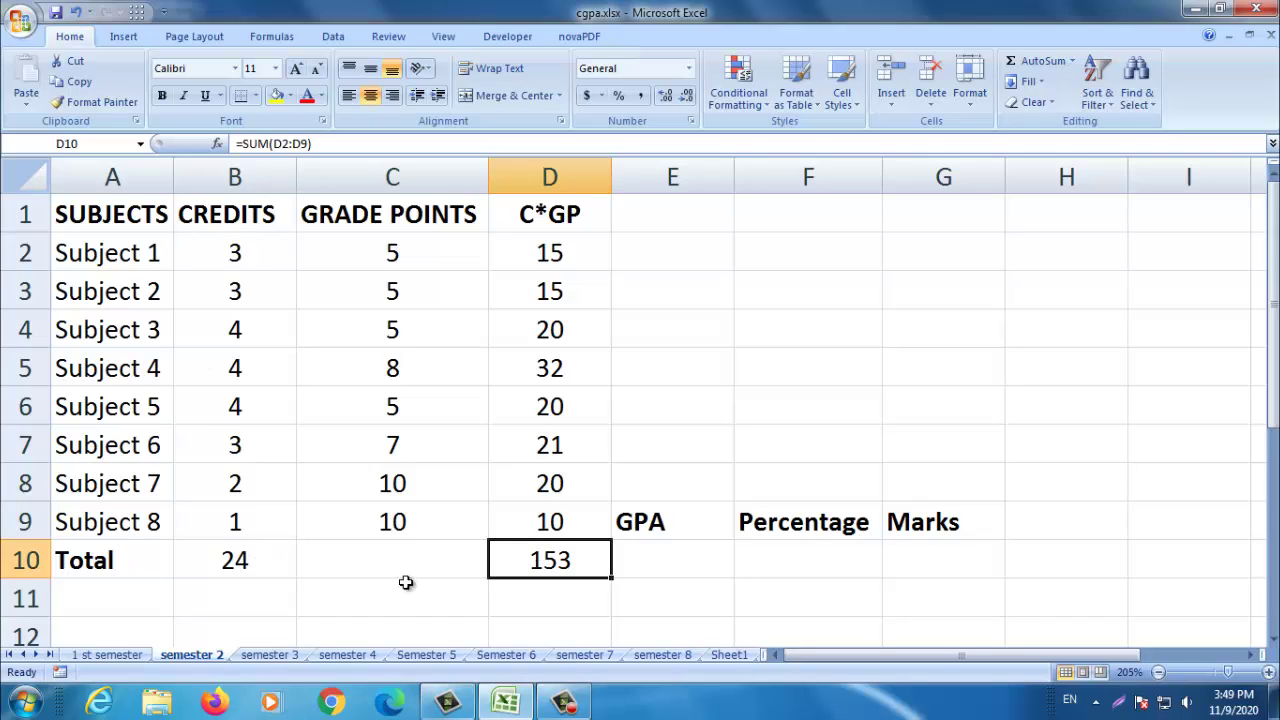
# Step: Calculate the semester 2 GPA in E10 with the formula =D10/B10
pyautogui.click(636, 564)
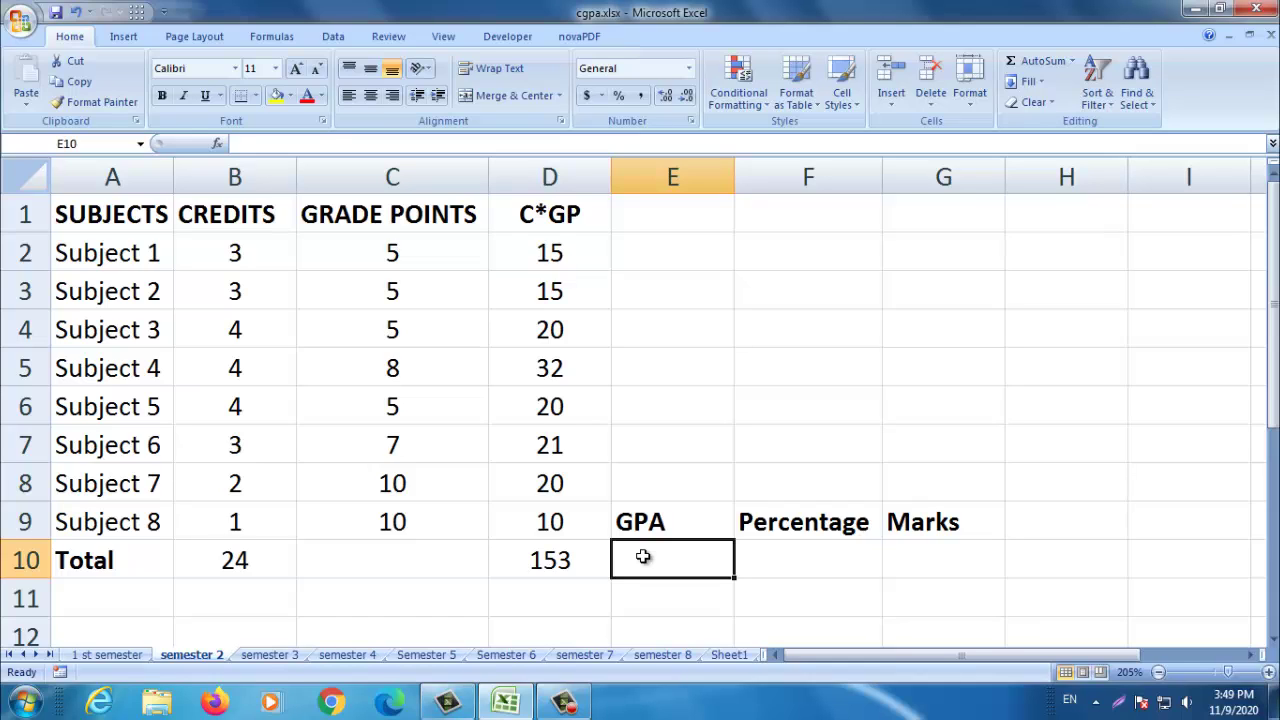
pyautogui.click(551, 561)
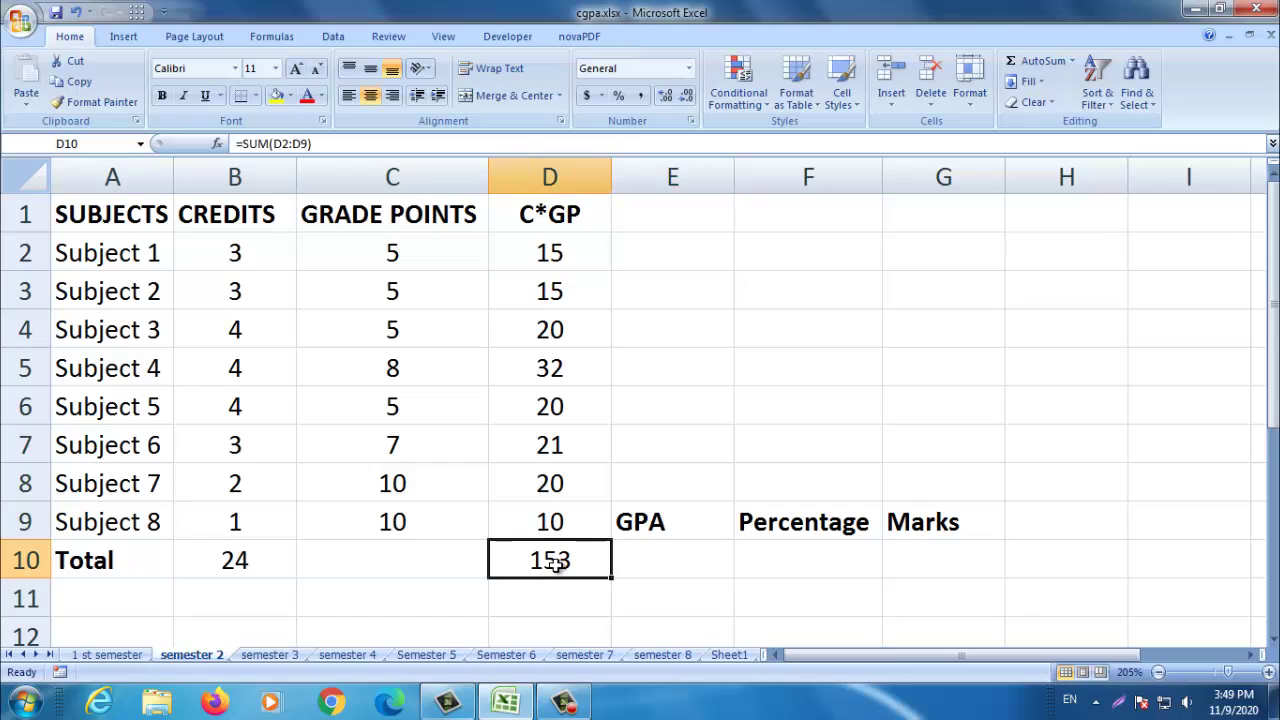
pyautogui.click(240, 560)
pyautogui.click(679, 560)
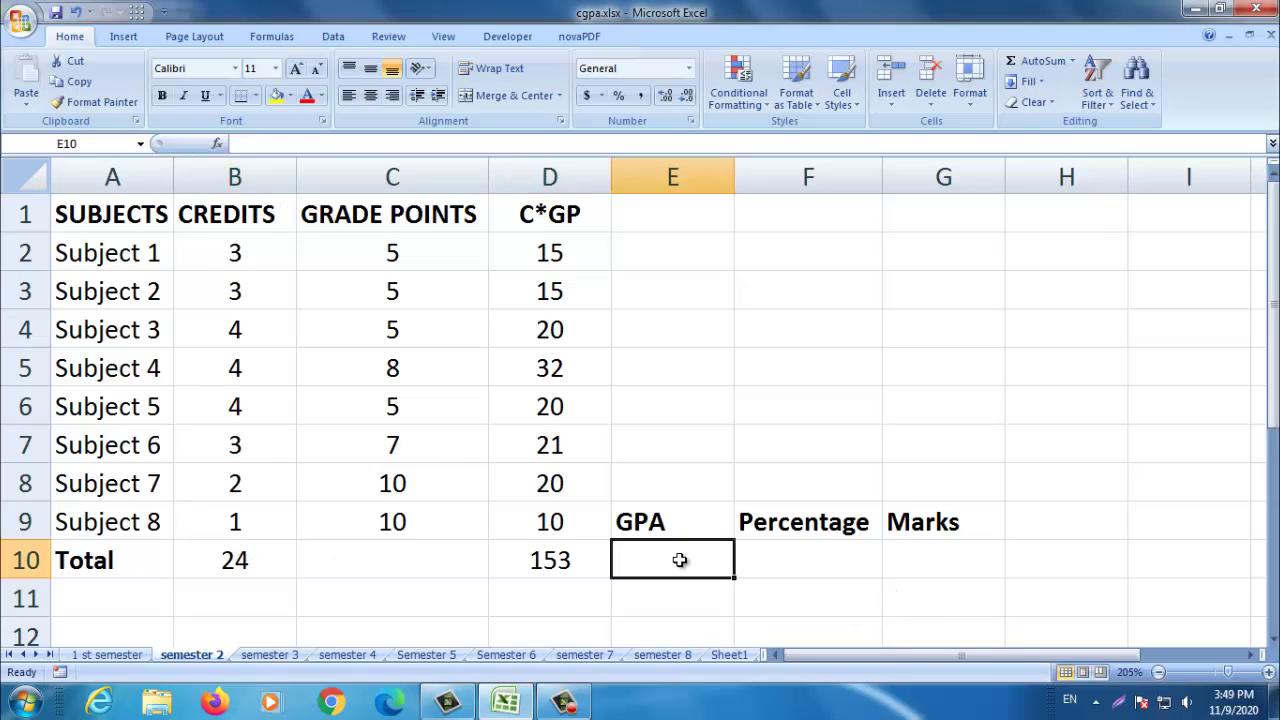
pyautogui.write('=')
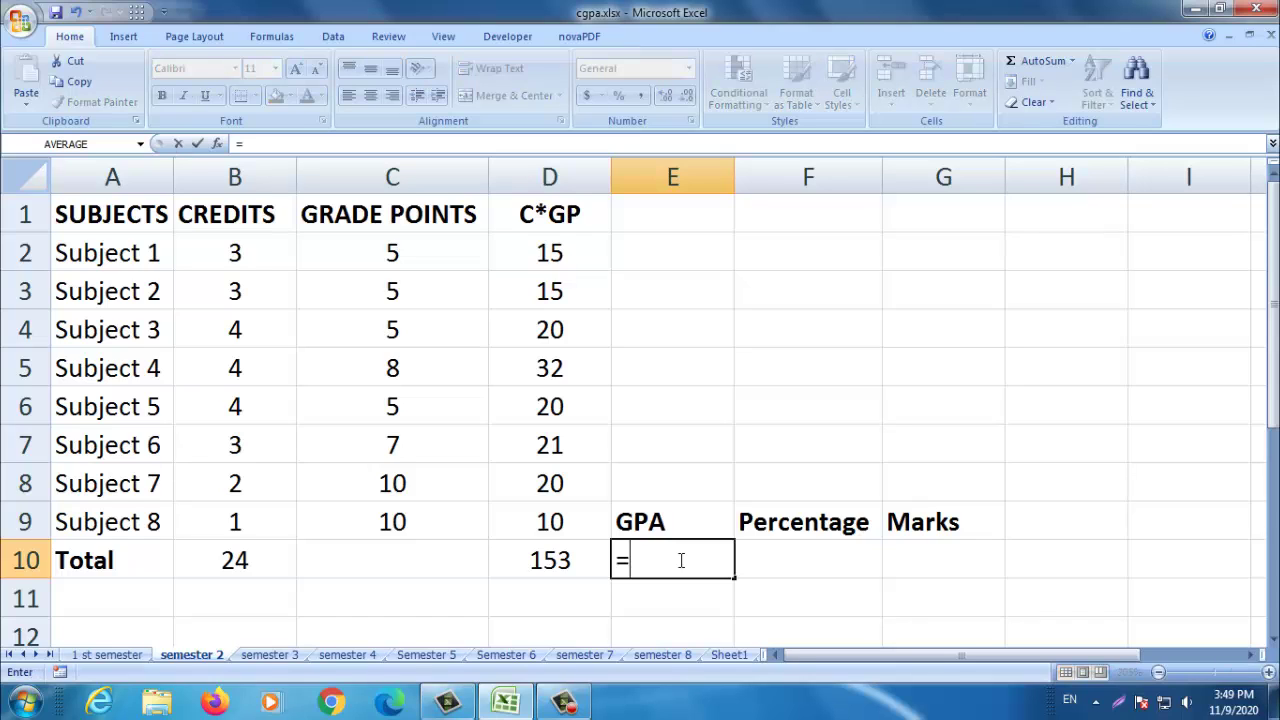
pyautogui.click(541, 562)
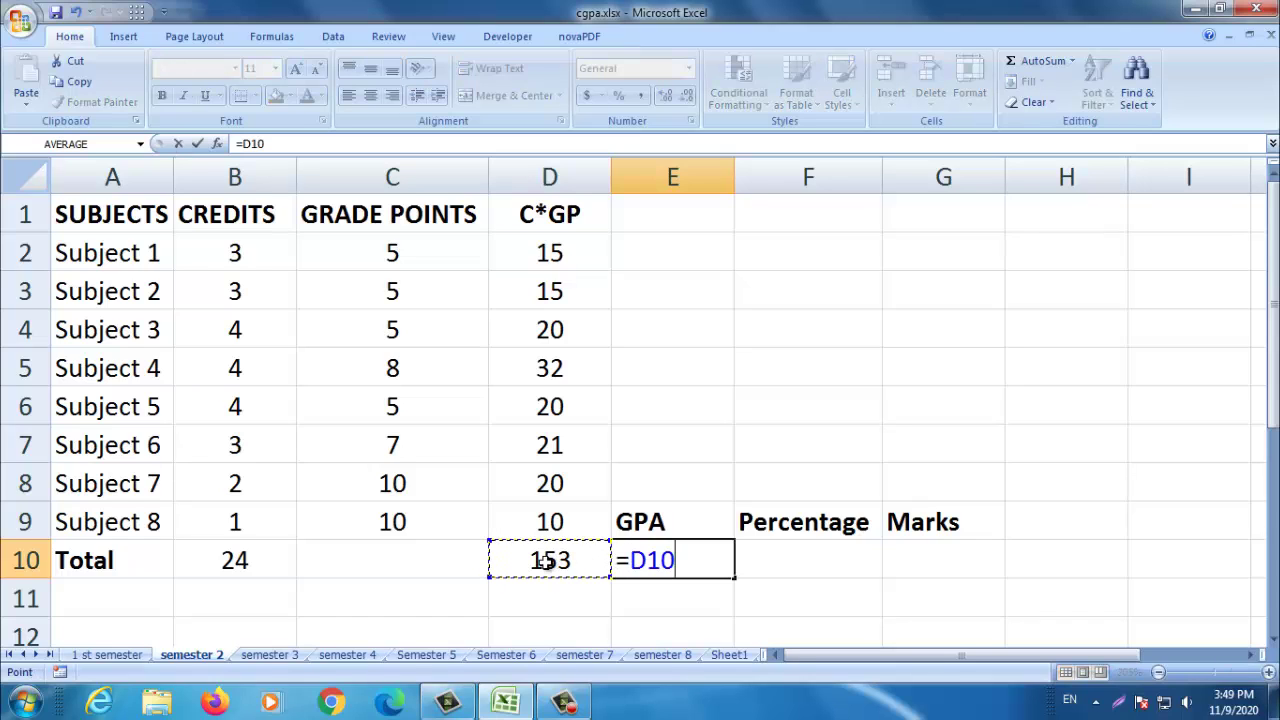
pyautogui.write('/')
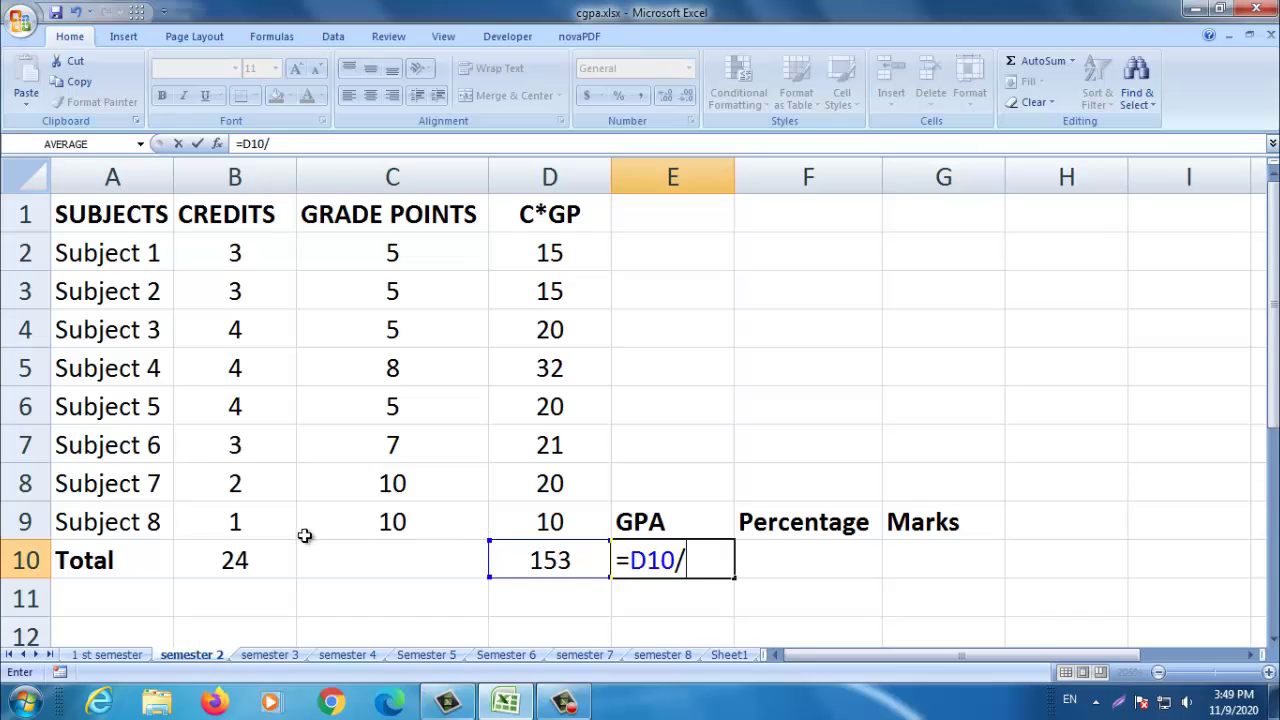
pyautogui.click(232, 560)
pyautogui.press('Return')
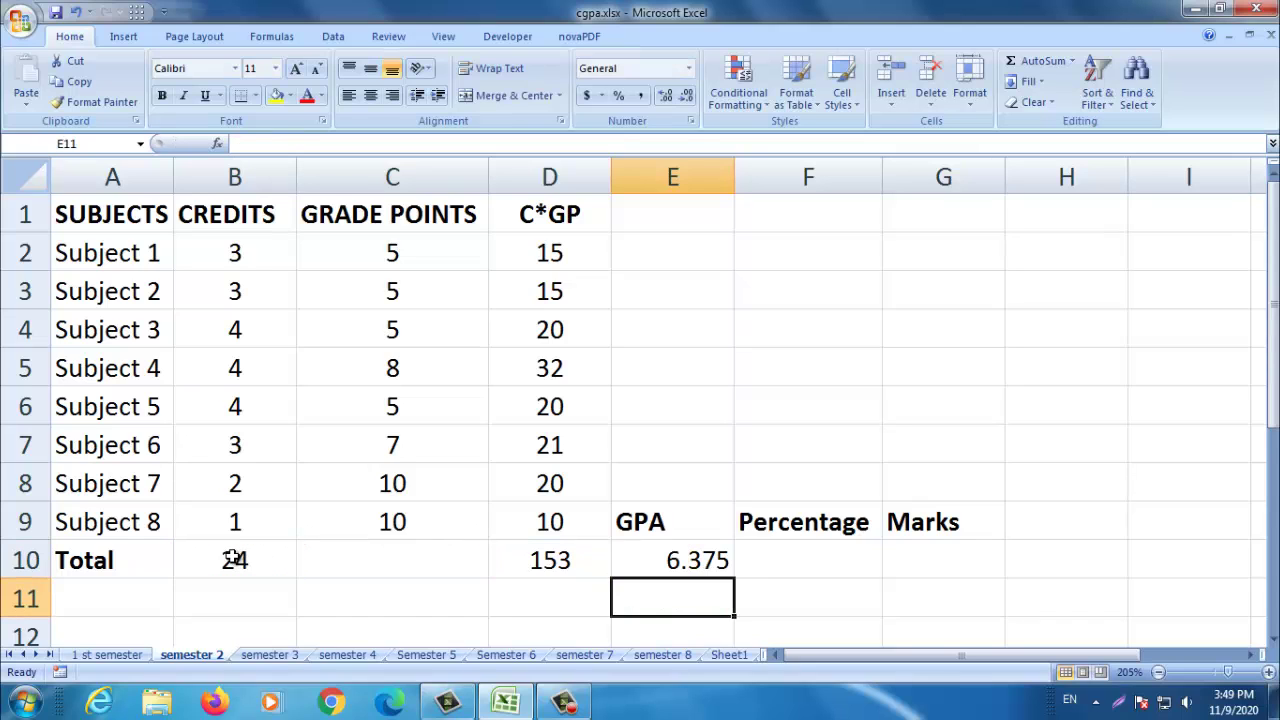
# Step: Centre the GPA value in E10 and its heading in E9
pyautogui.click(710, 566)
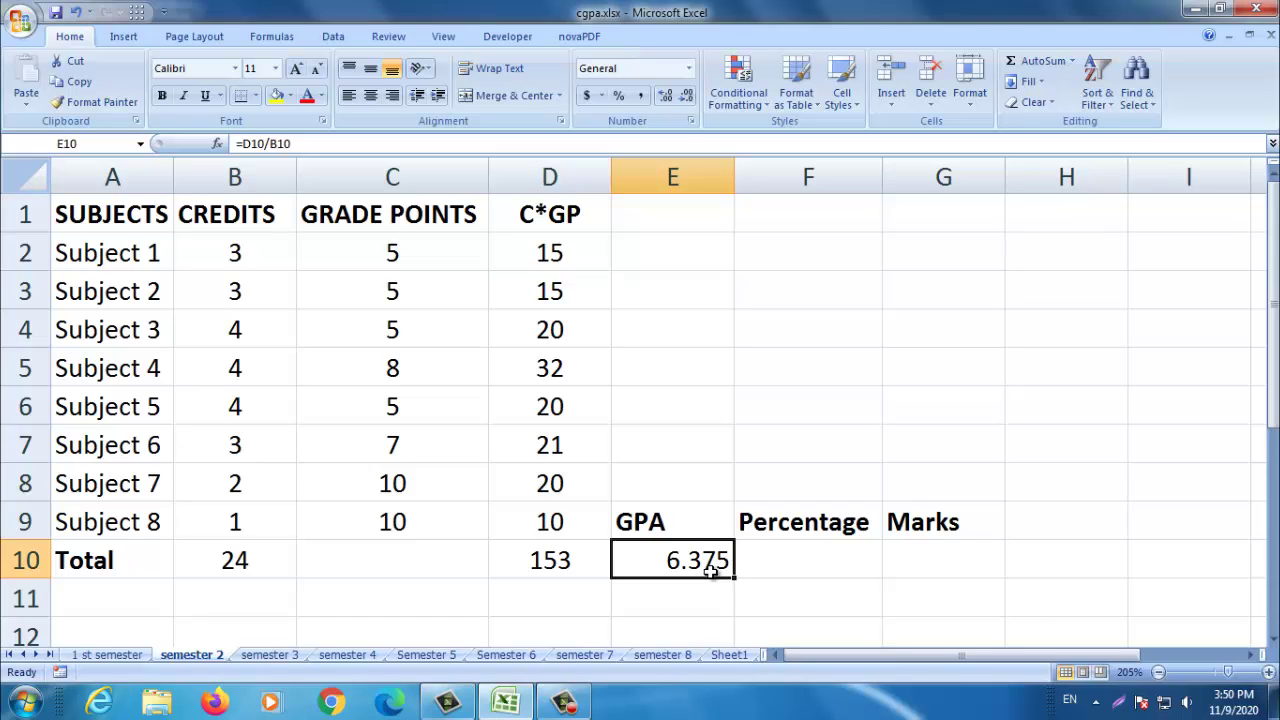
pyautogui.click(370, 95)
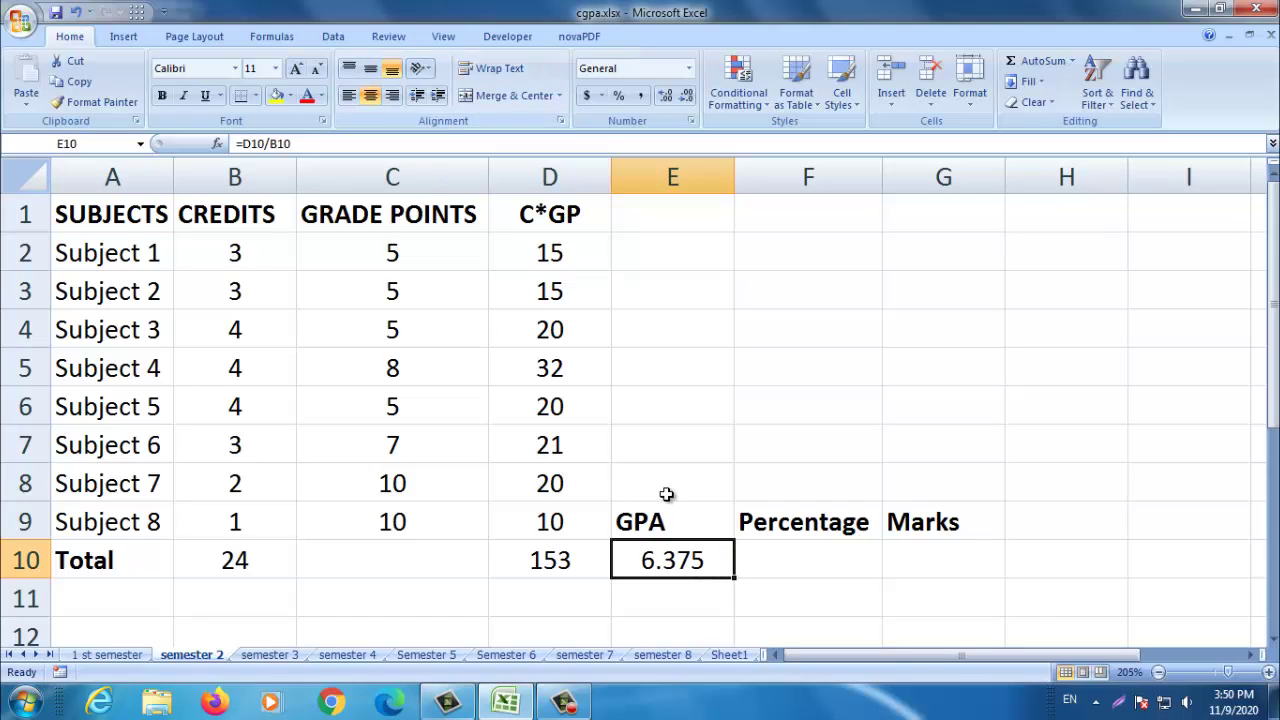
pyautogui.click(665, 525)
pyautogui.click(370, 95)
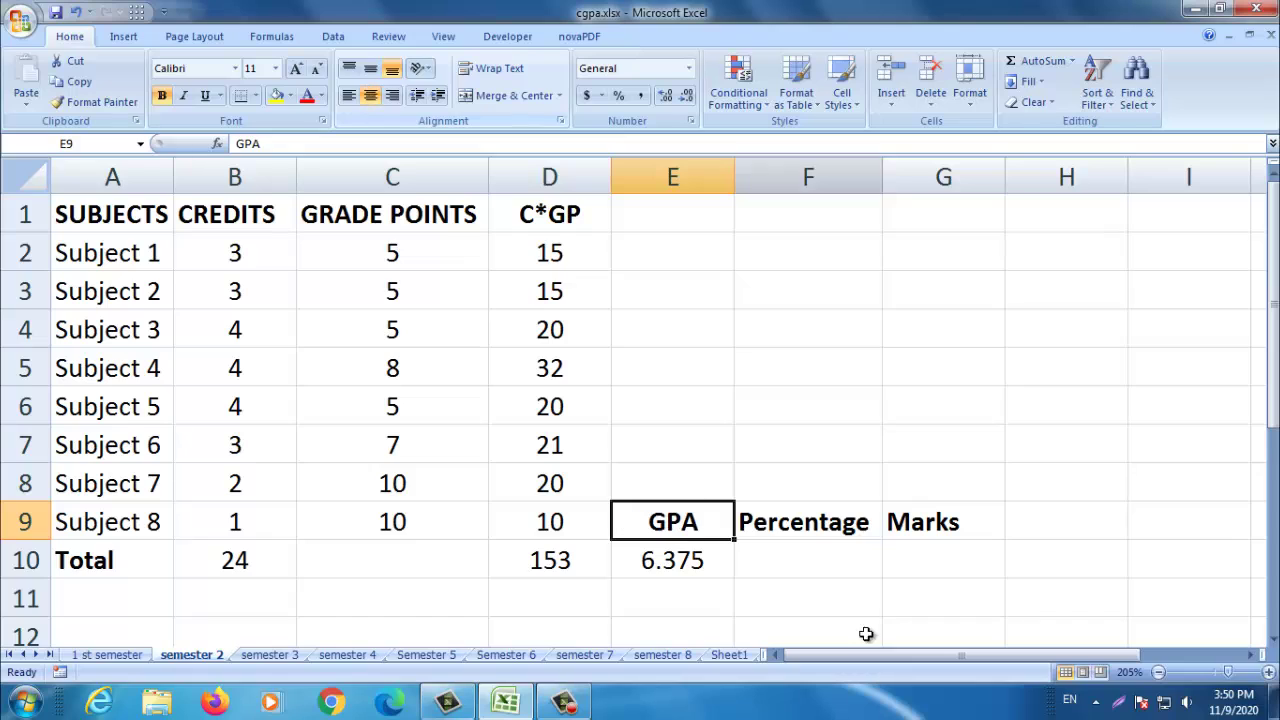
# Step: Calculate the percentage in F10 by multiplying the GPA by 10 with the formula =E10*10
pyautogui.click(762, 563)
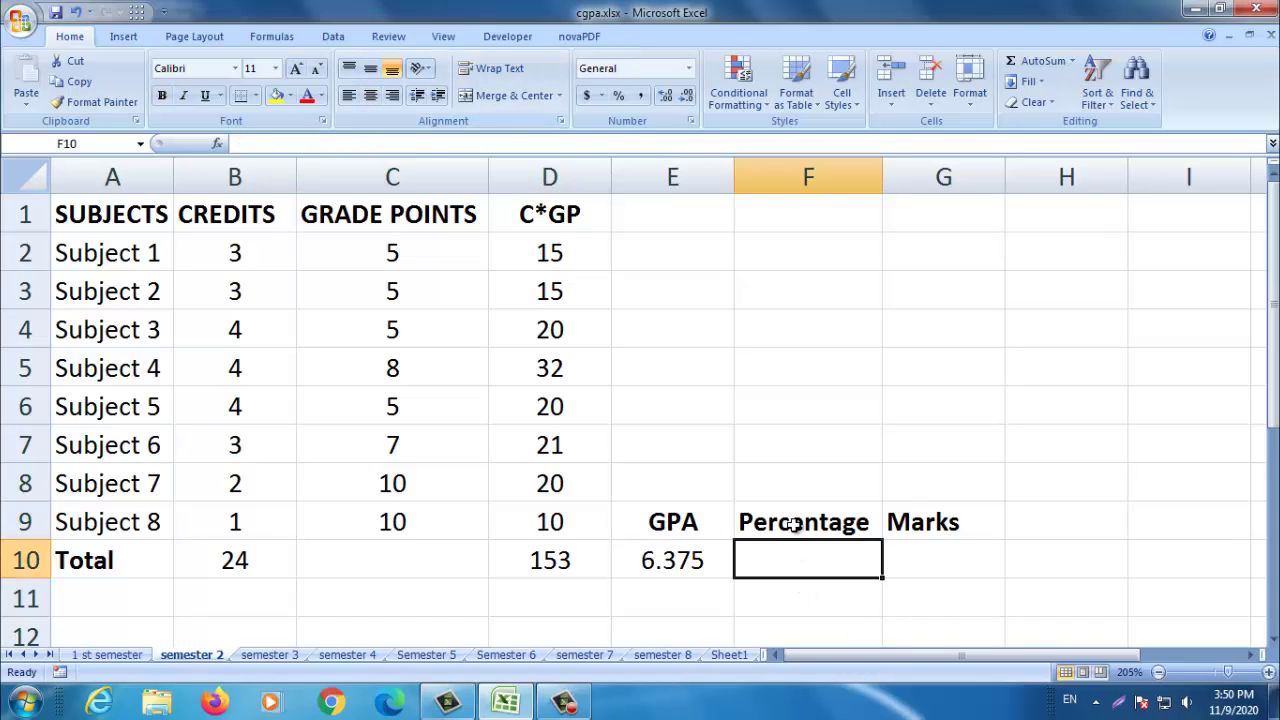
pyautogui.write('=')
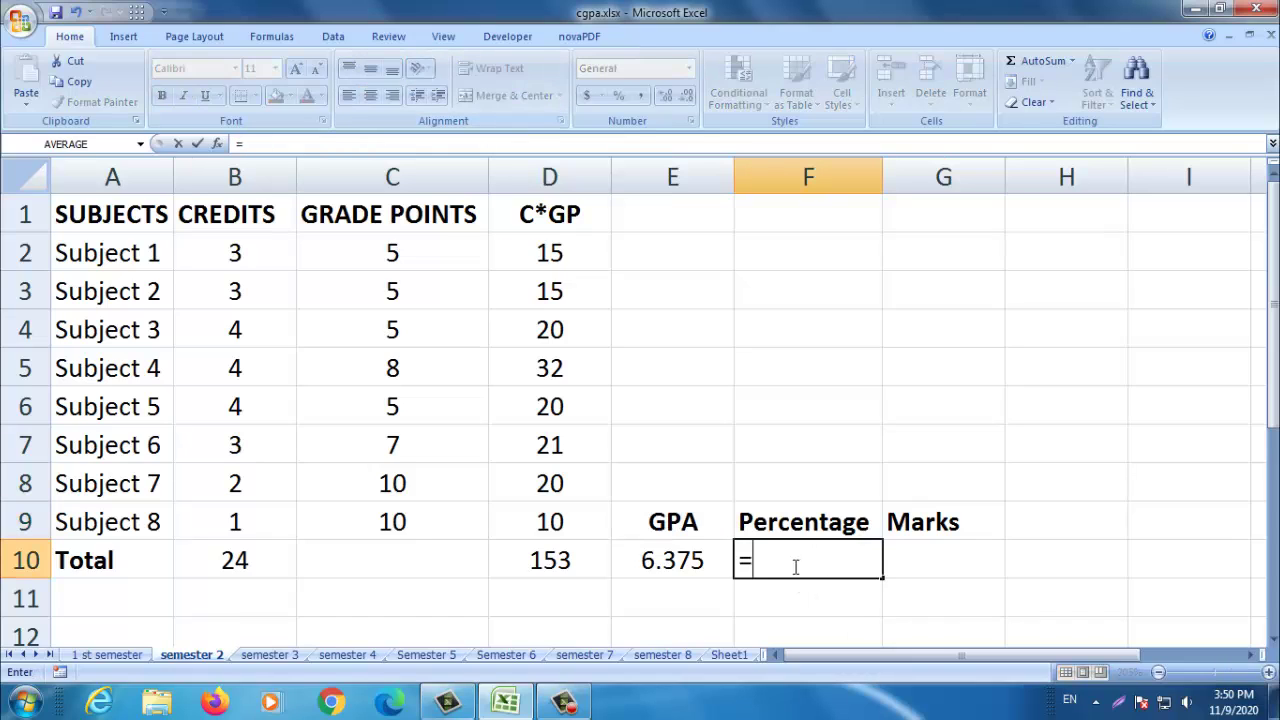
pyautogui.click(668, 561)
pyautogui.write('*')
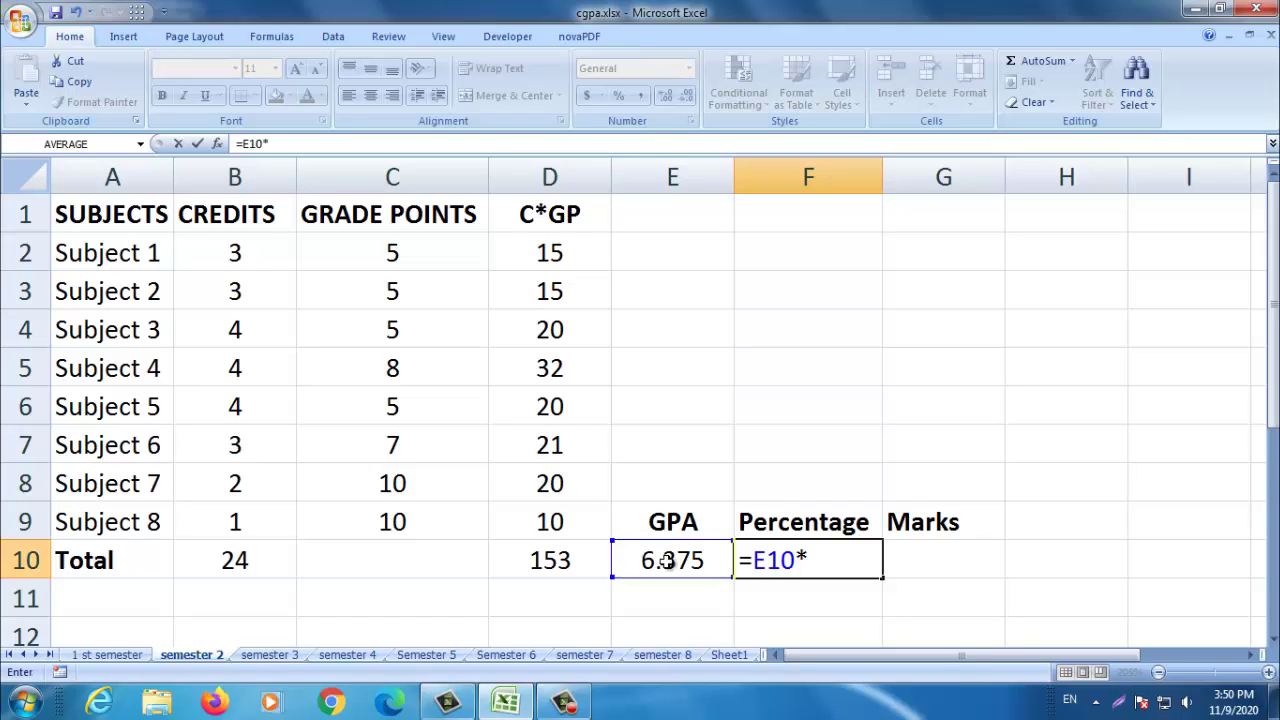
pyautogui.write('10')
pyautogui.press('Return')
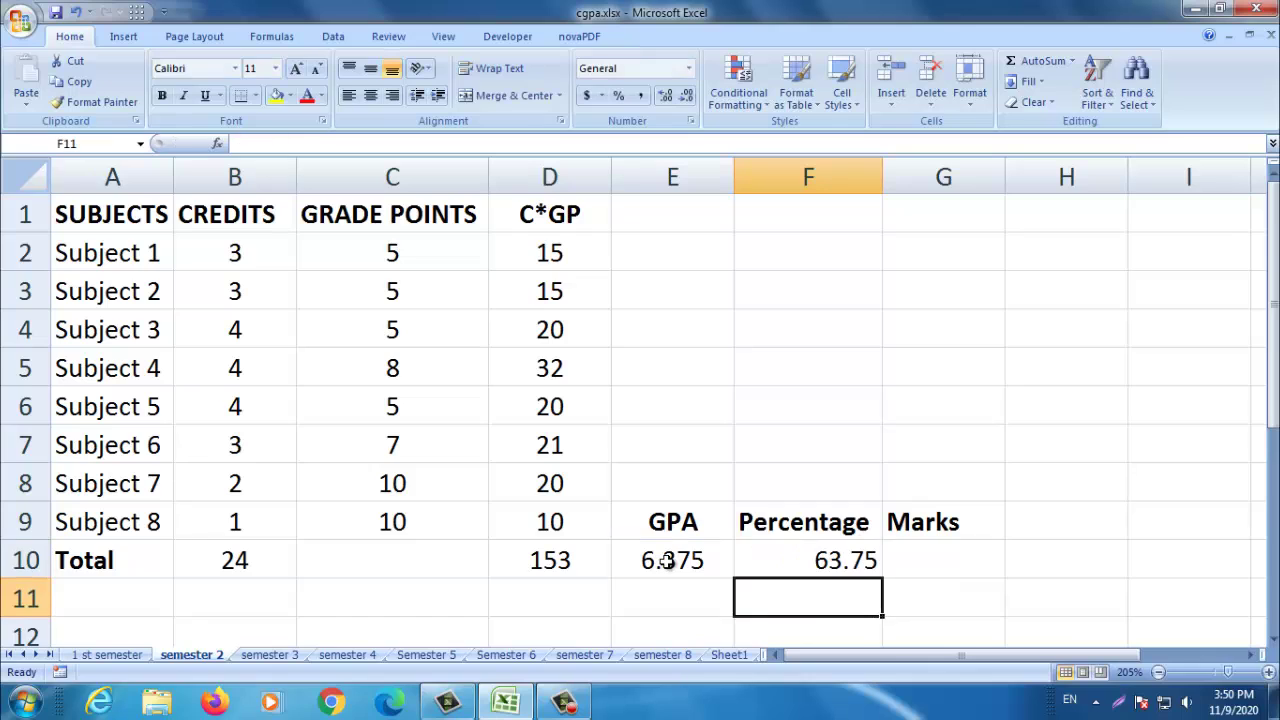
pyautogui.click(843, 567)
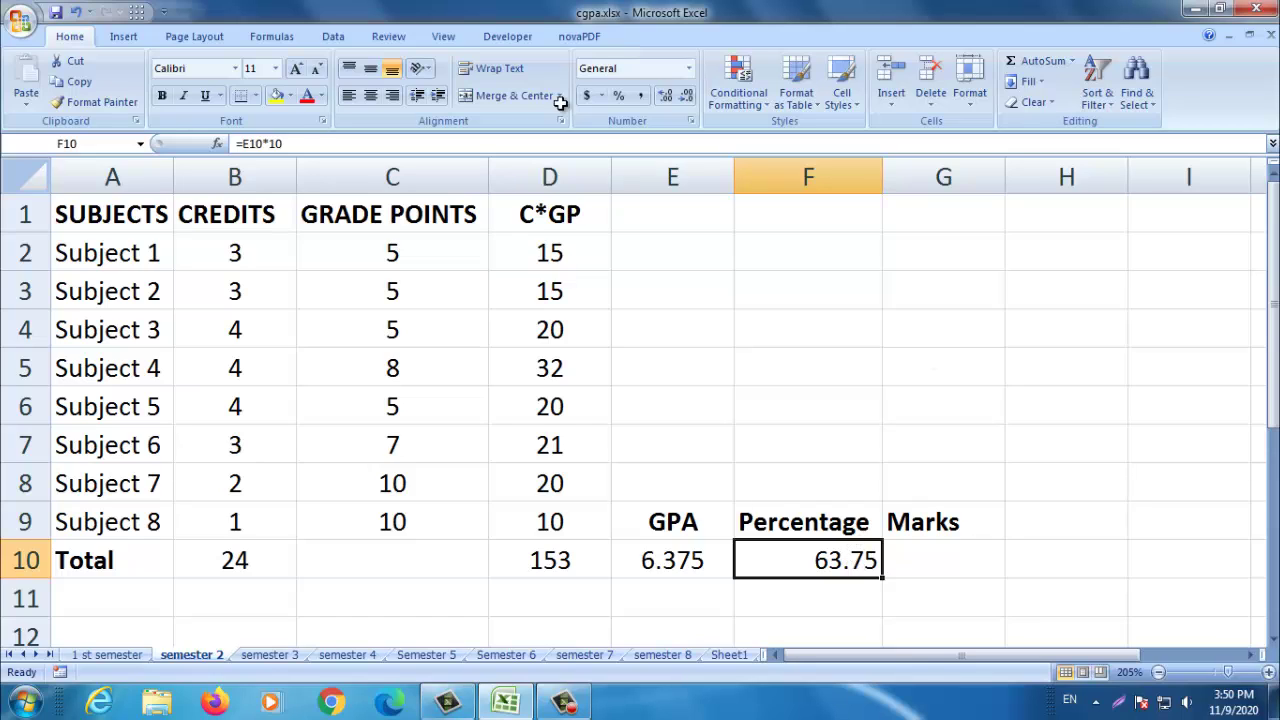
# Step: Calculate the marks in G10 out of 800 with the formula =F10/100*800
pyautogui.click(946, 564)
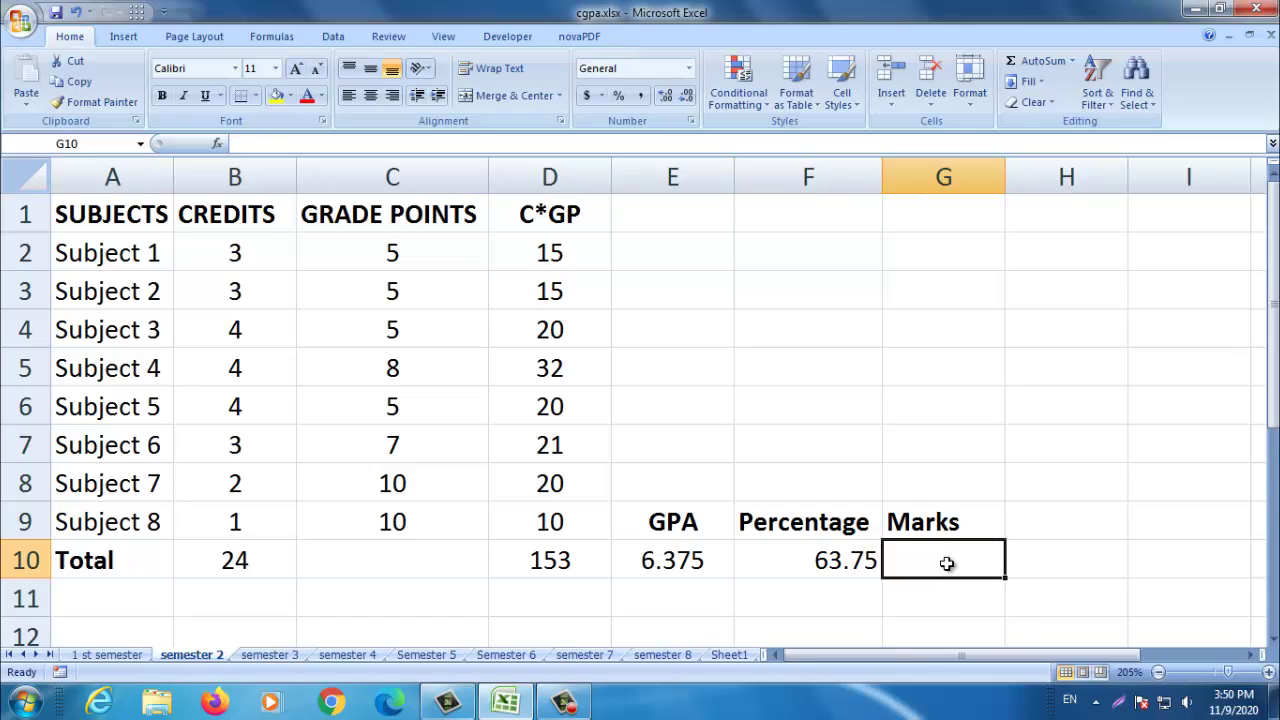
pyautogui.write('=')
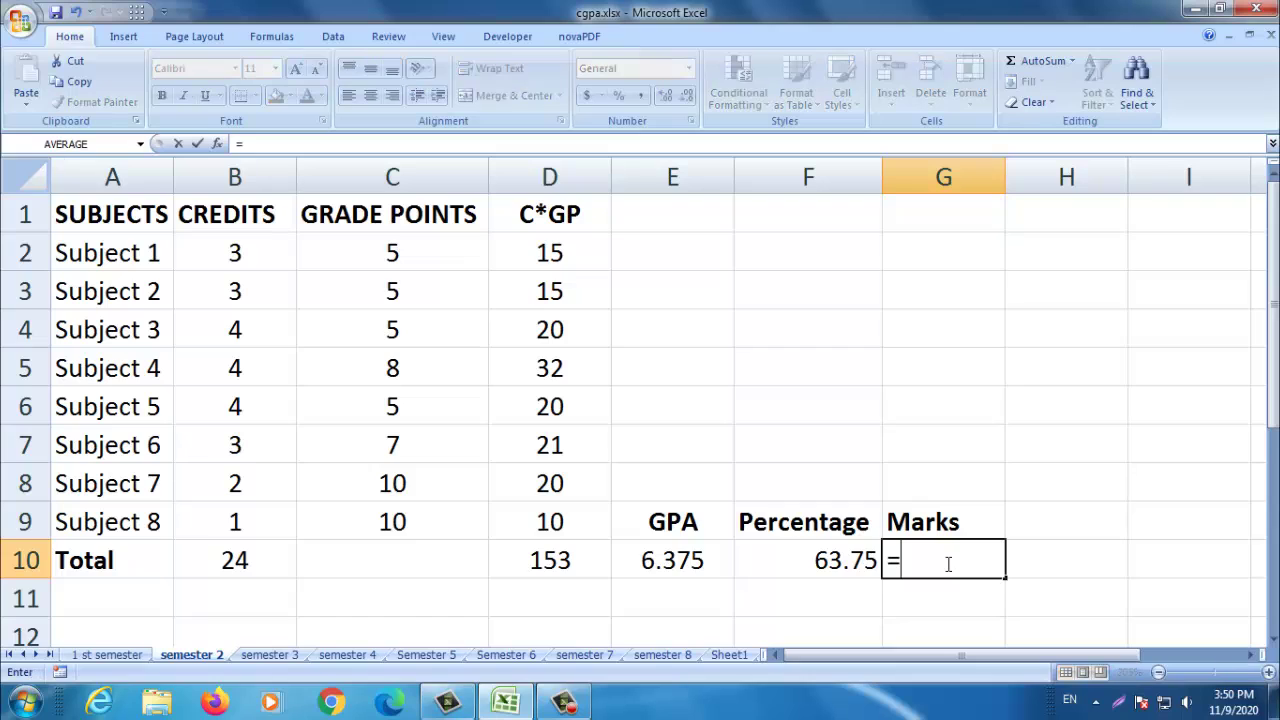
pyautogui.click(834, 561)
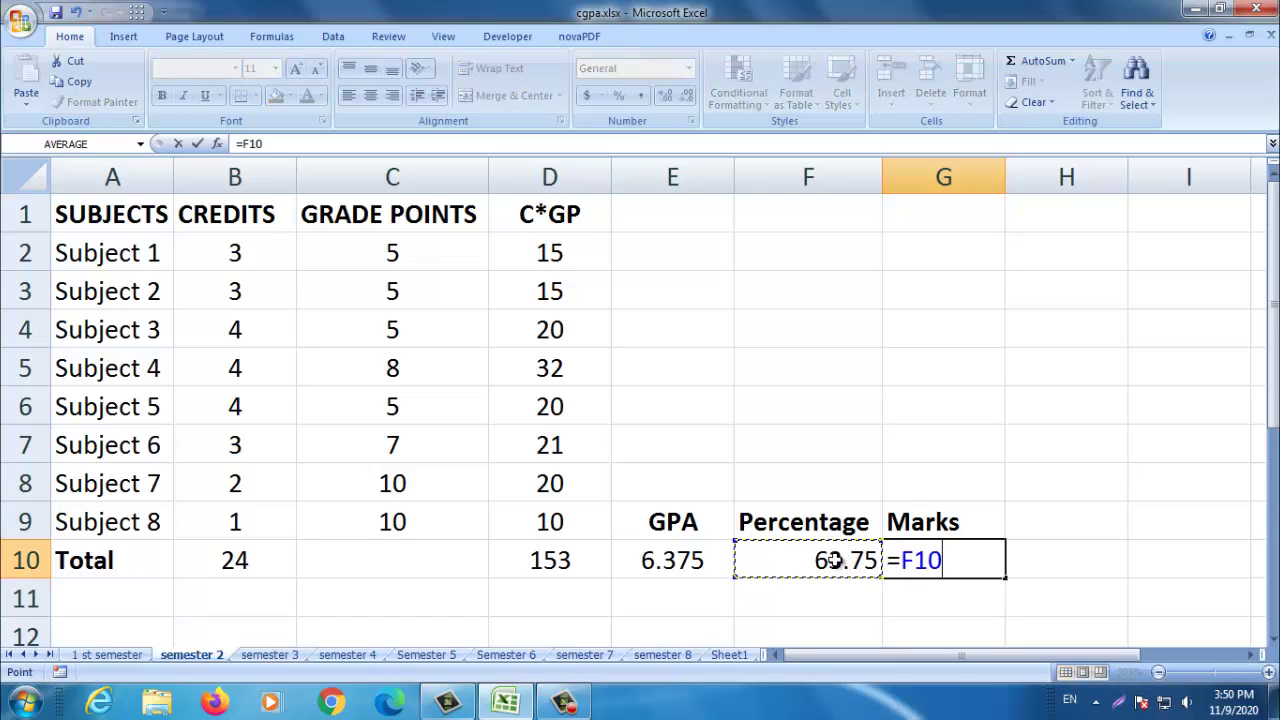
pyautogui.write('/100*')
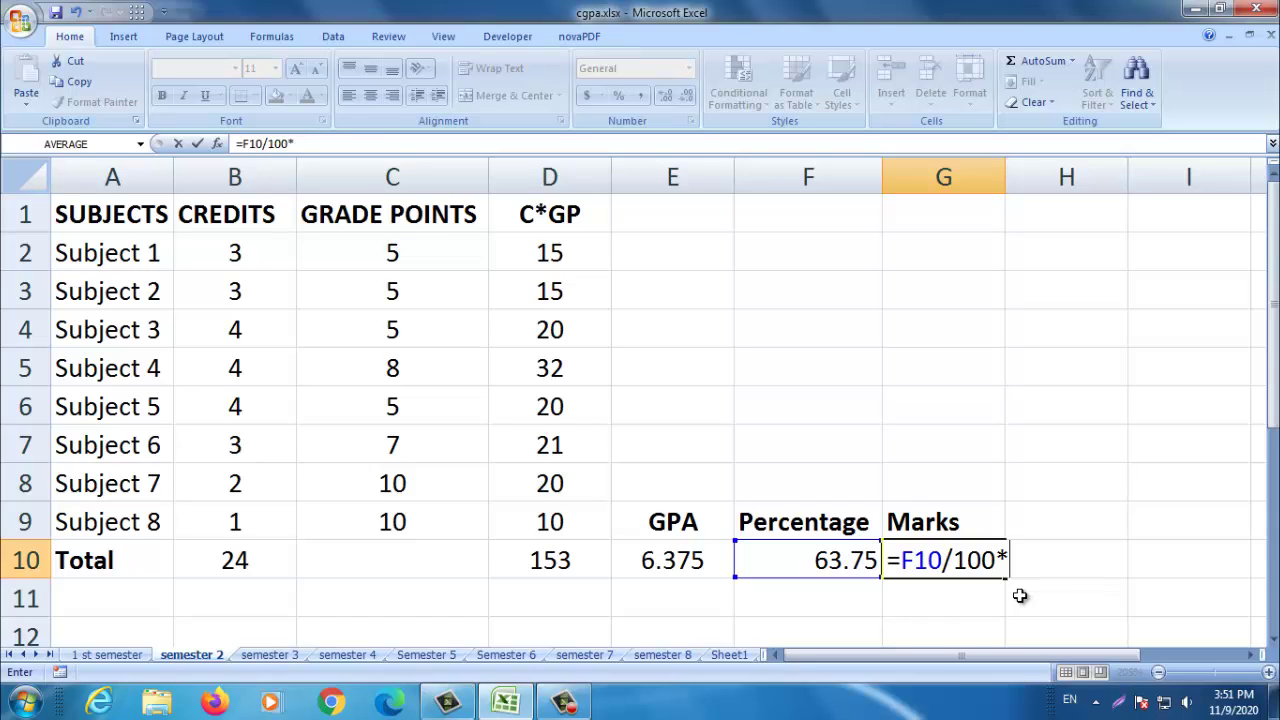
pyautogui.write('800')
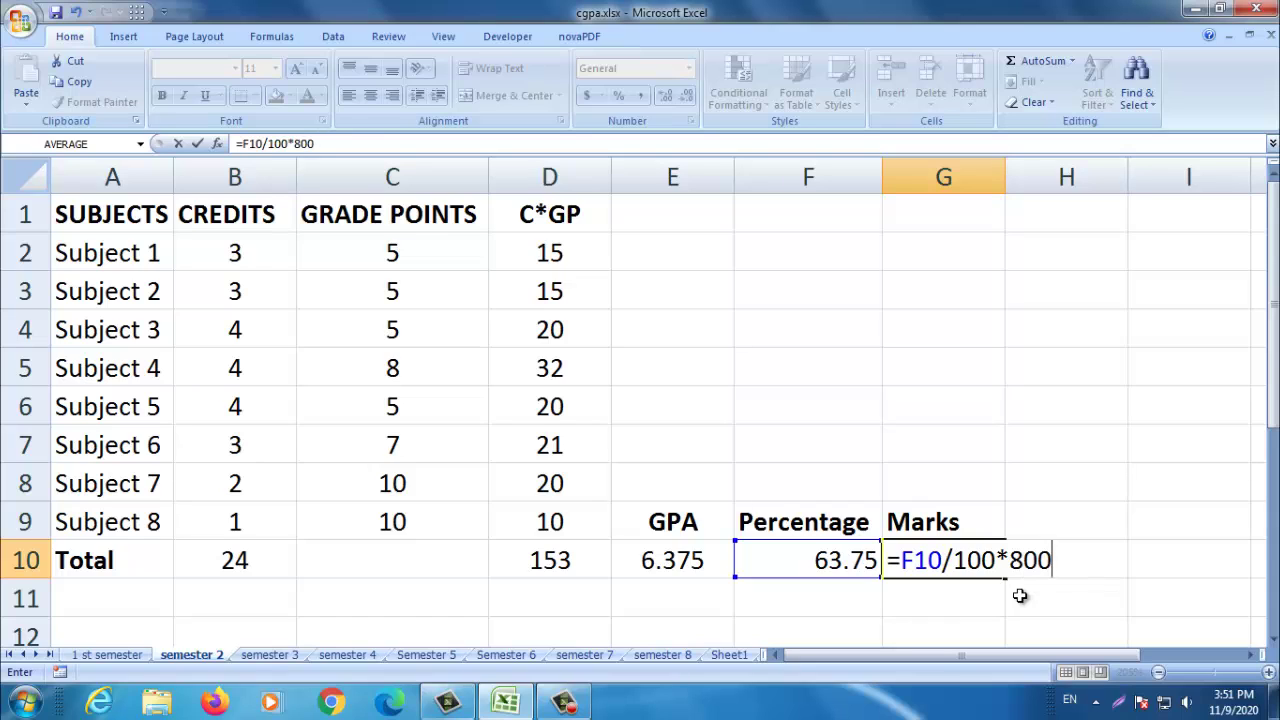
pyautogui.press('Return')
# Step: Centre the marks value in G10 and the Marks heading in G9
pyautogui.click(975, 560)
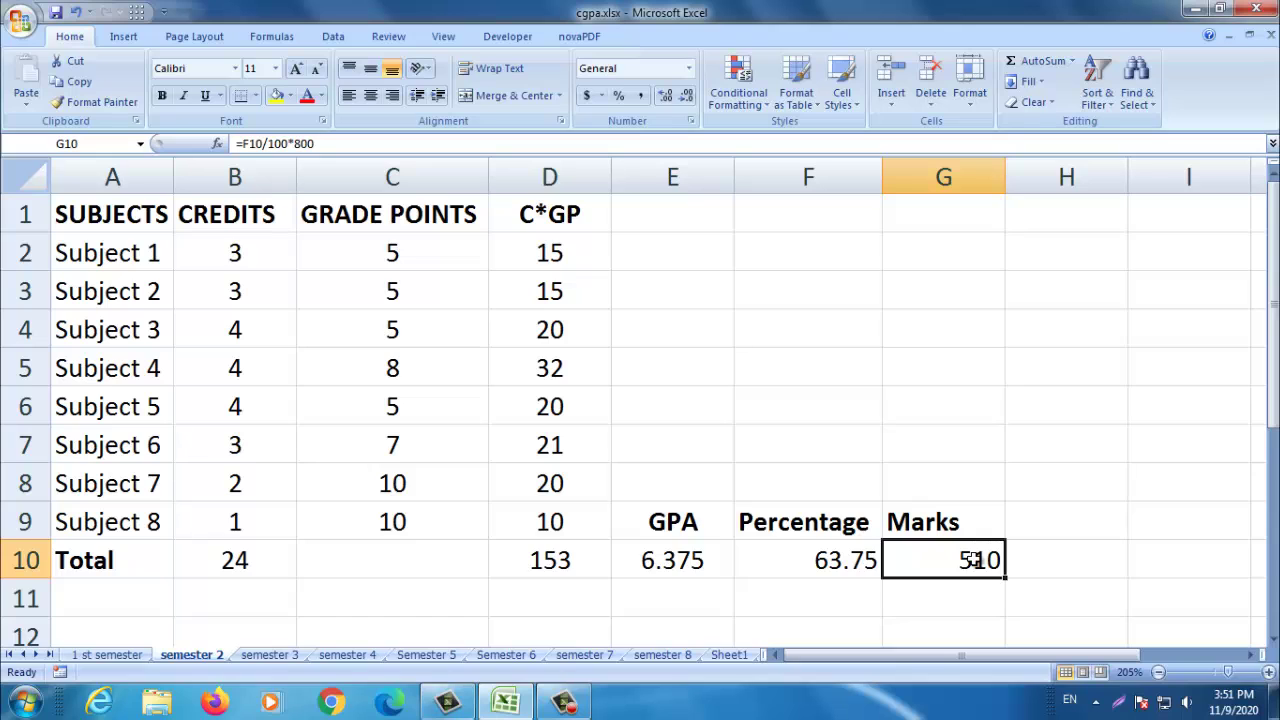
pyautogui.click(376, 95)
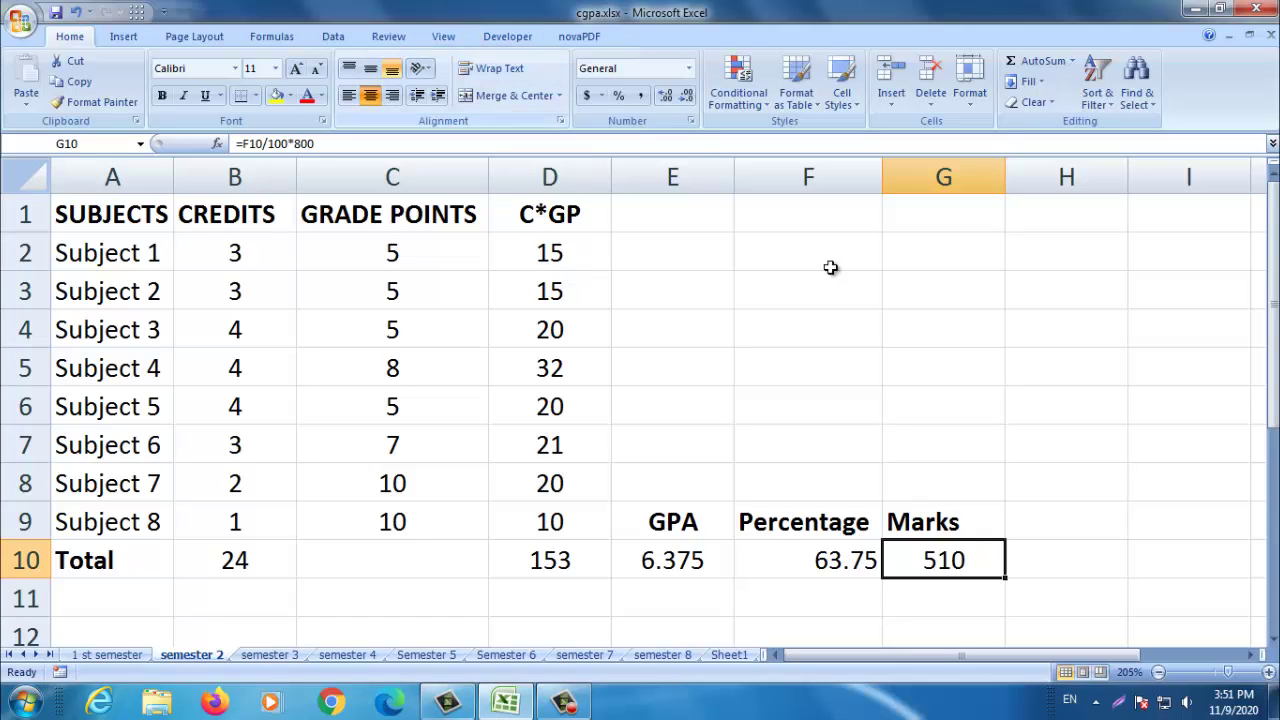
pyautogui.click(933, 515)
pyautogui.click(372, 96)
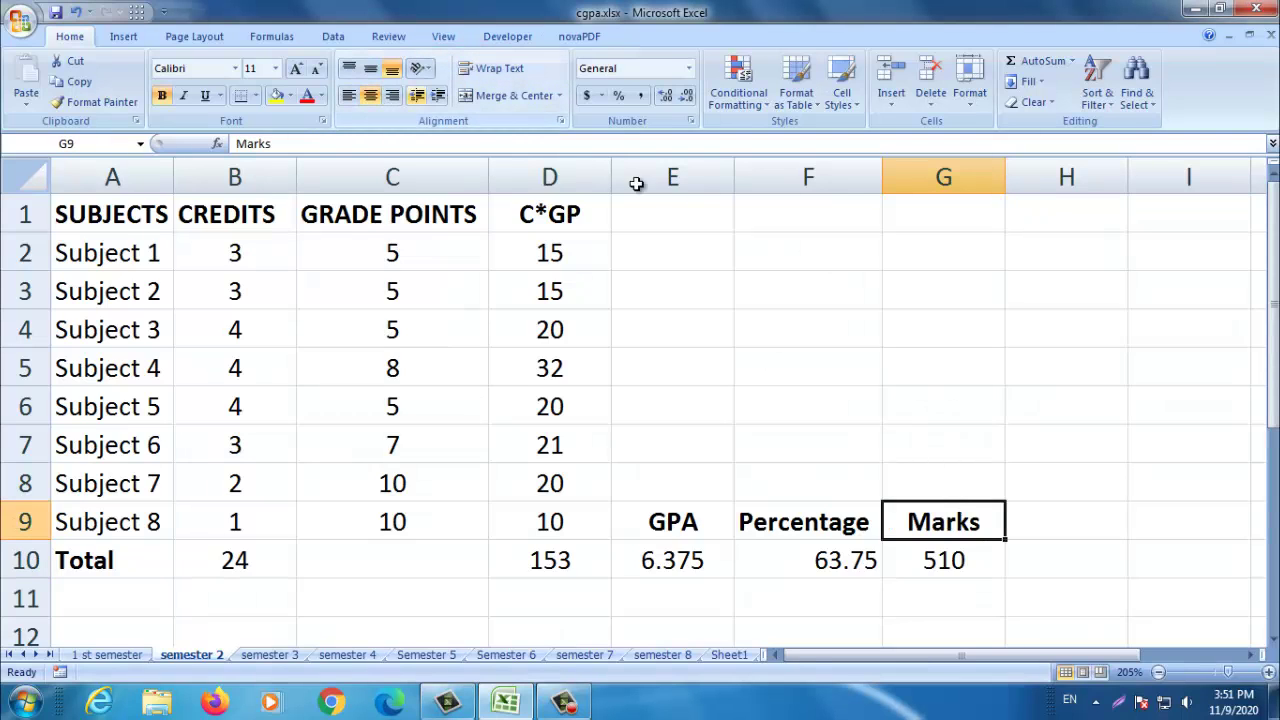
pyautogui.click(938, 555)
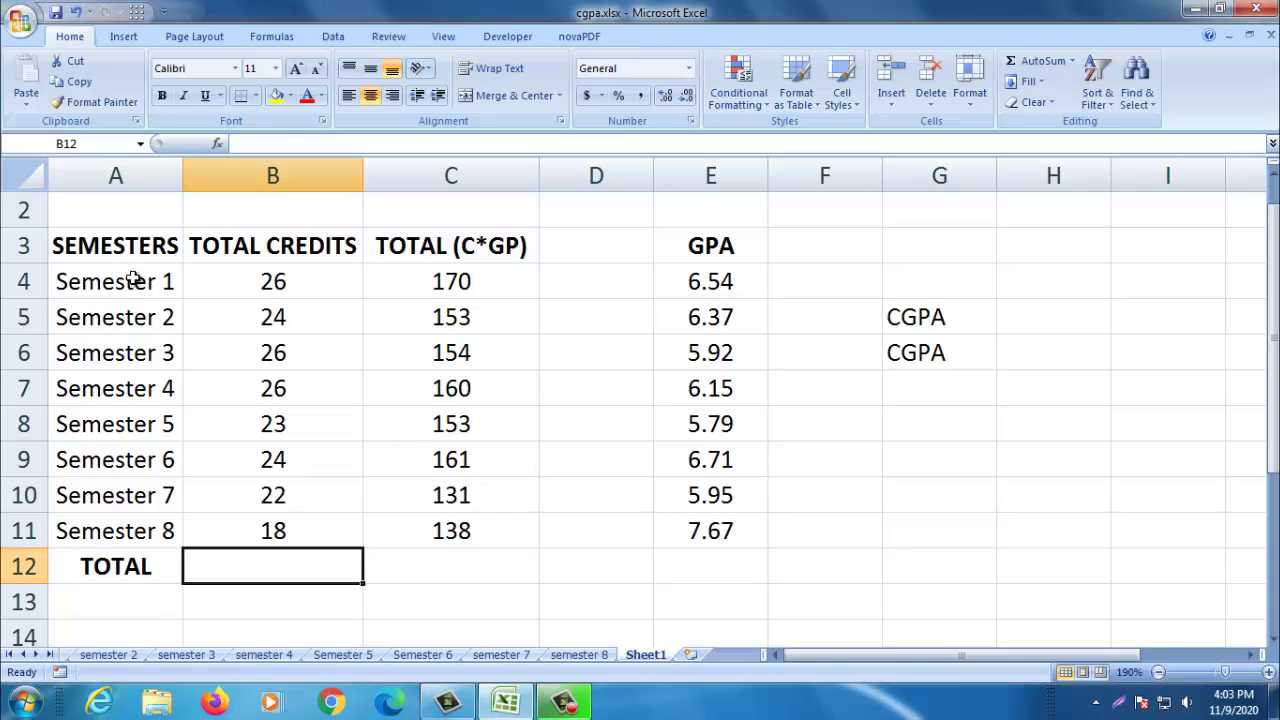
# Step: Compare the total credits listed per semester on Sheet1 with the credit totals on the semester 2 and 1 st semester sheets
pyautogui.click(134, 282)
pyautogui.click(133, 315)
pyautogui.click(140, 385)
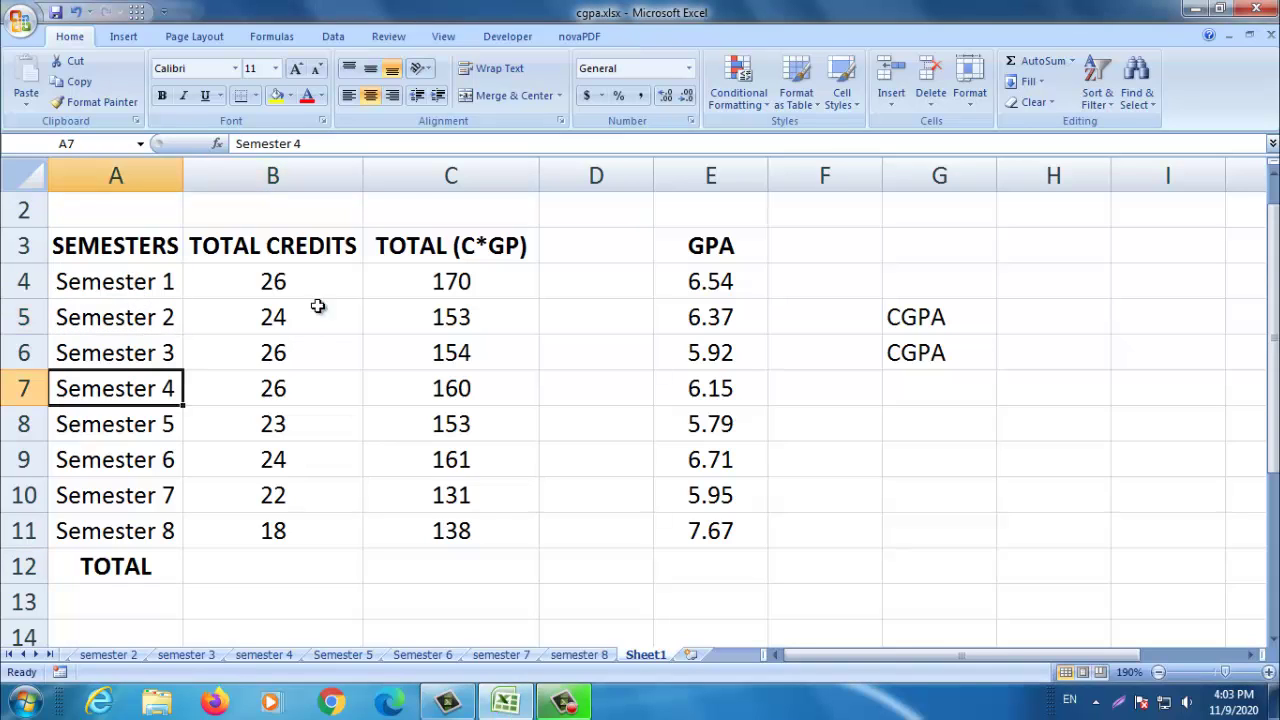
pyautogui.click(268, 282)
pyautogui.click(146, 310)
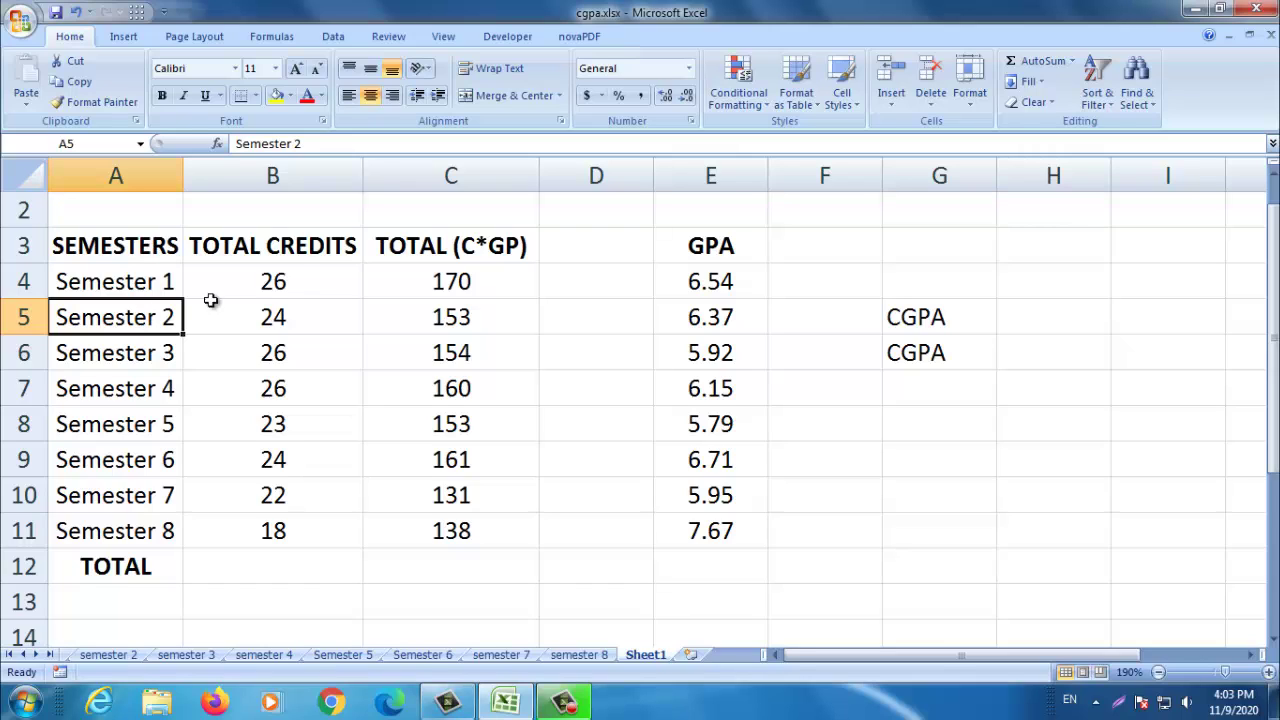
pyautogui.click(289, 278)
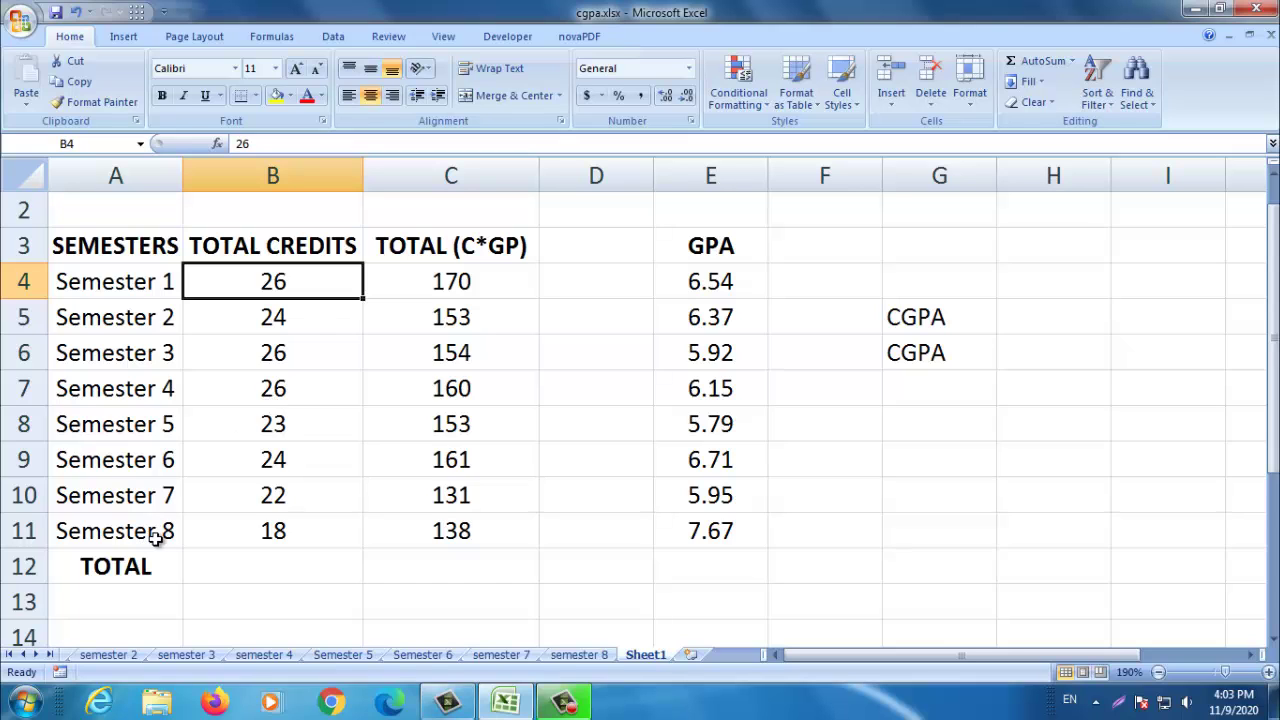
pyautogui.click(108, 654)
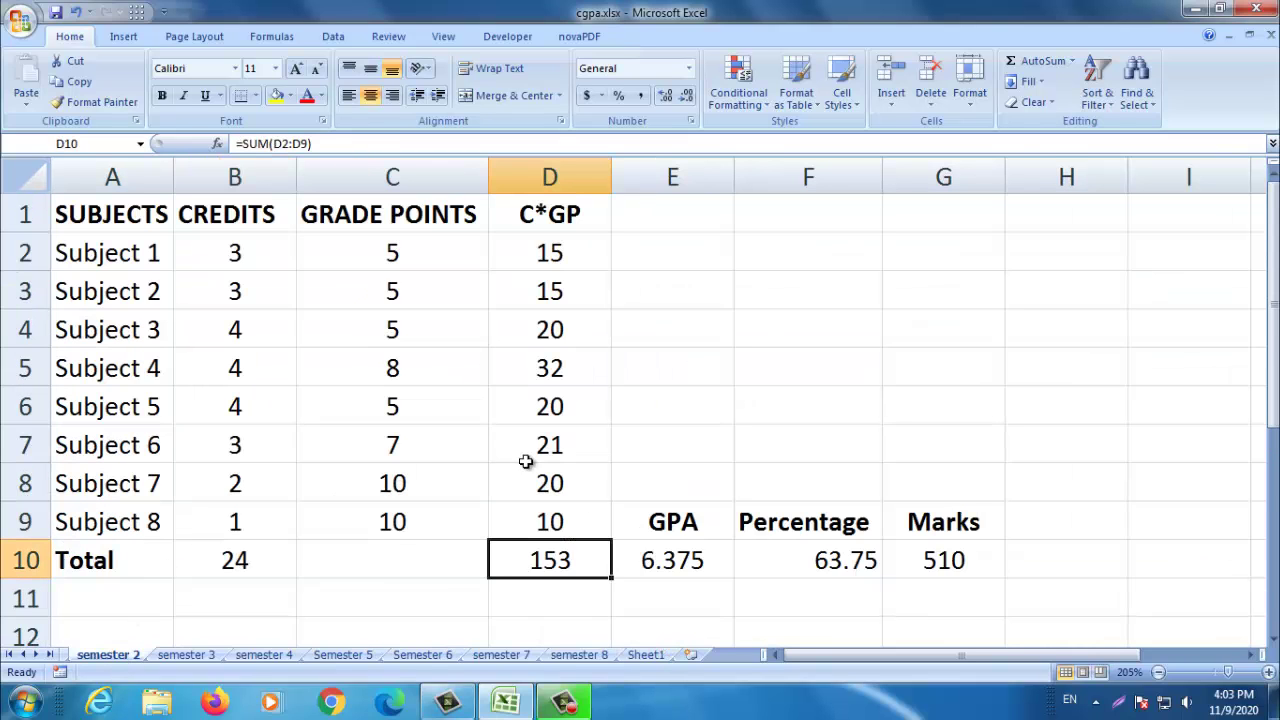
pyautogui.click(218, 565)
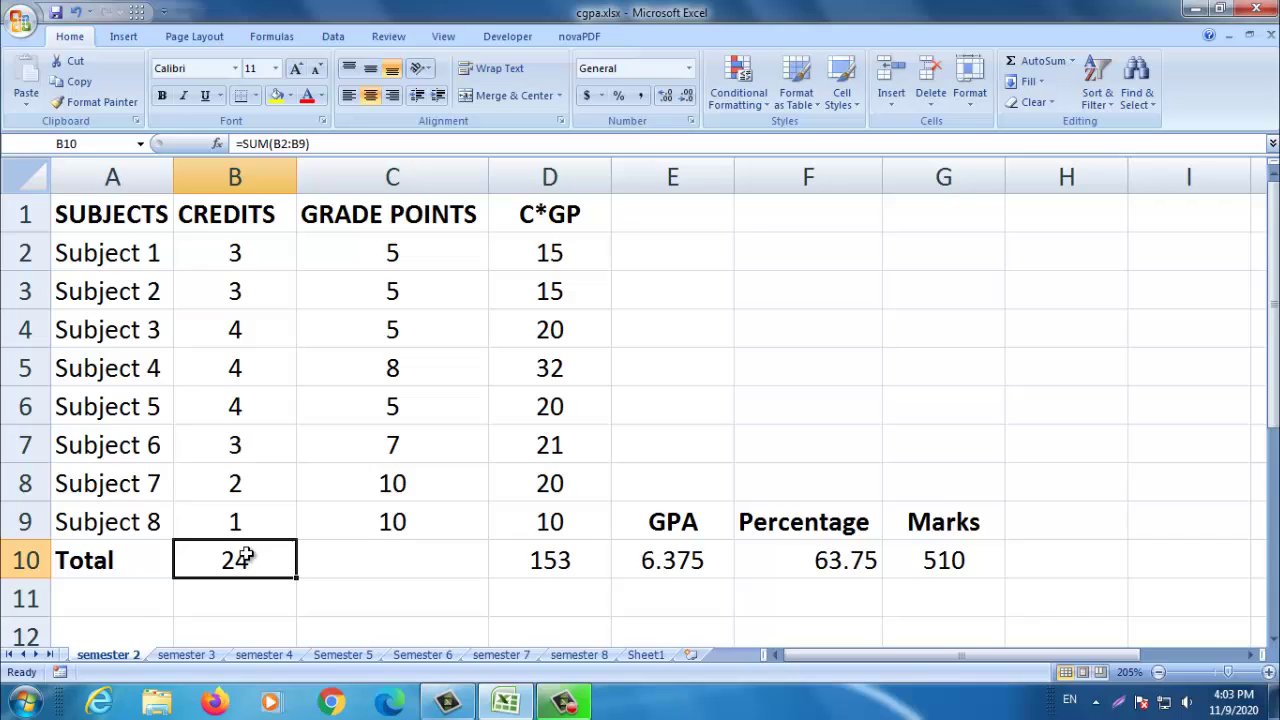
pyautogui.click(24, 654)
pyautogui.click(112, 654)
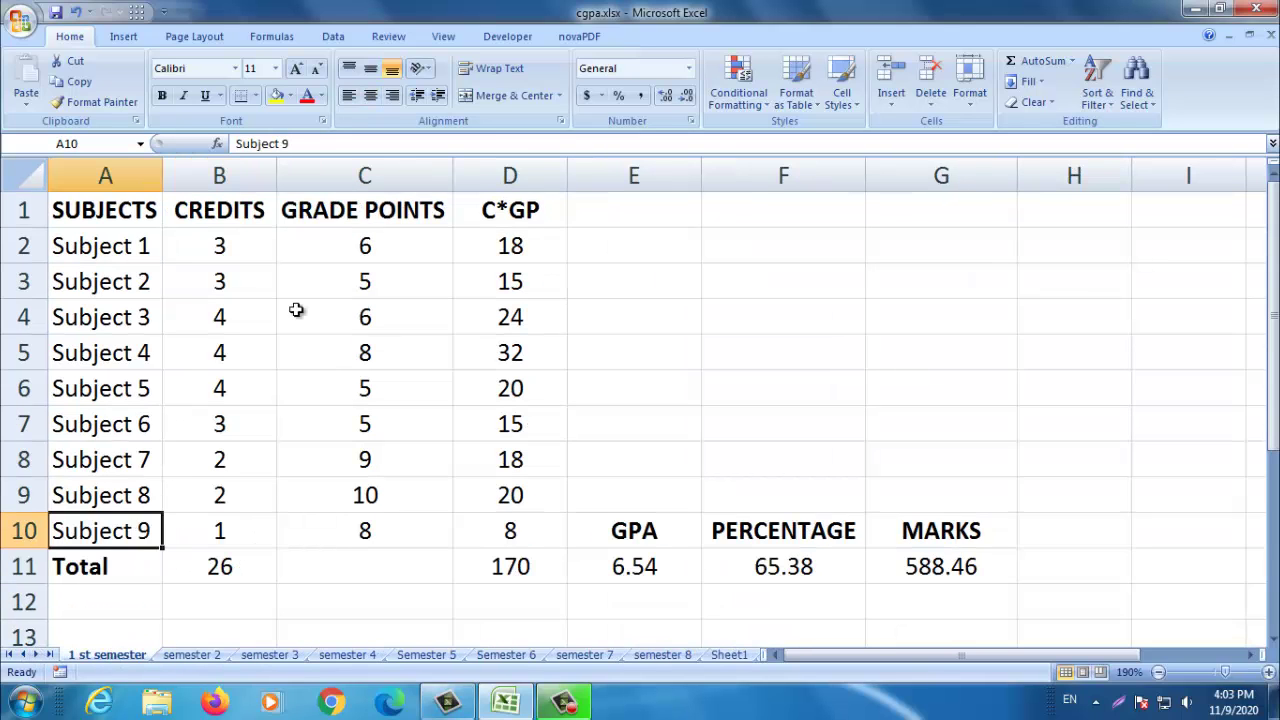
pyautogui.click(252, 565)
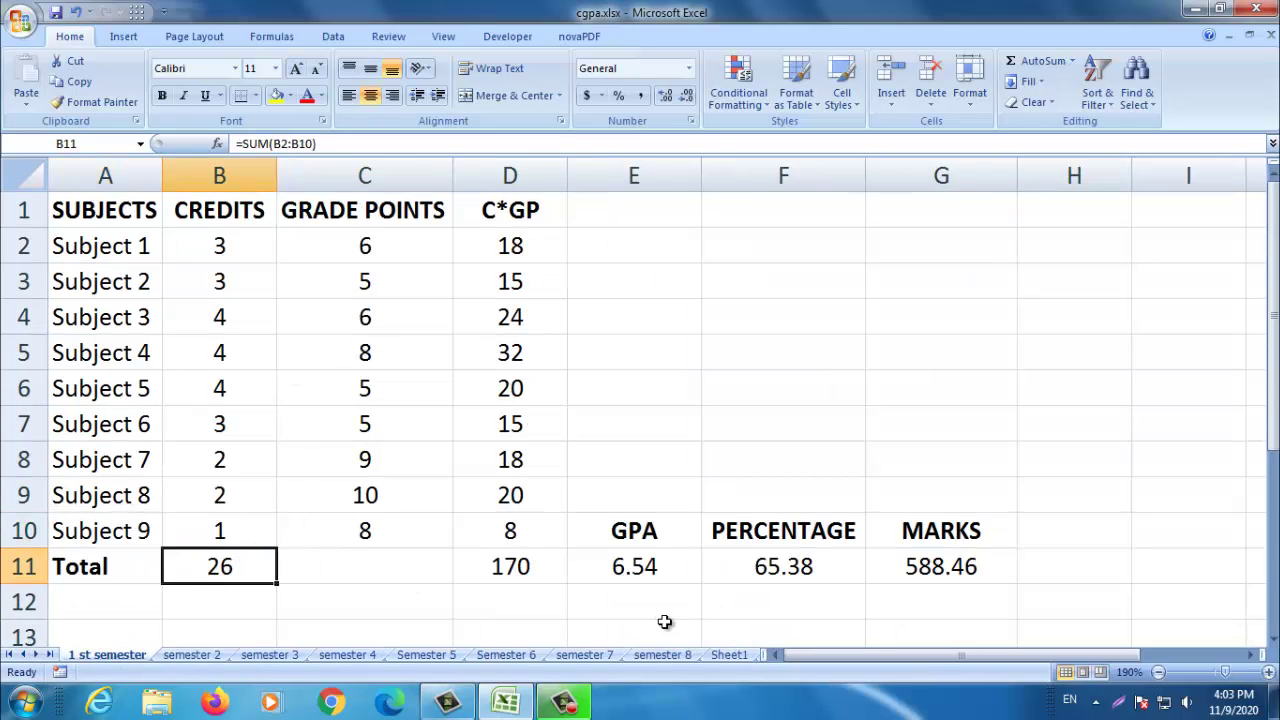
pyautogui.click(729, 654)
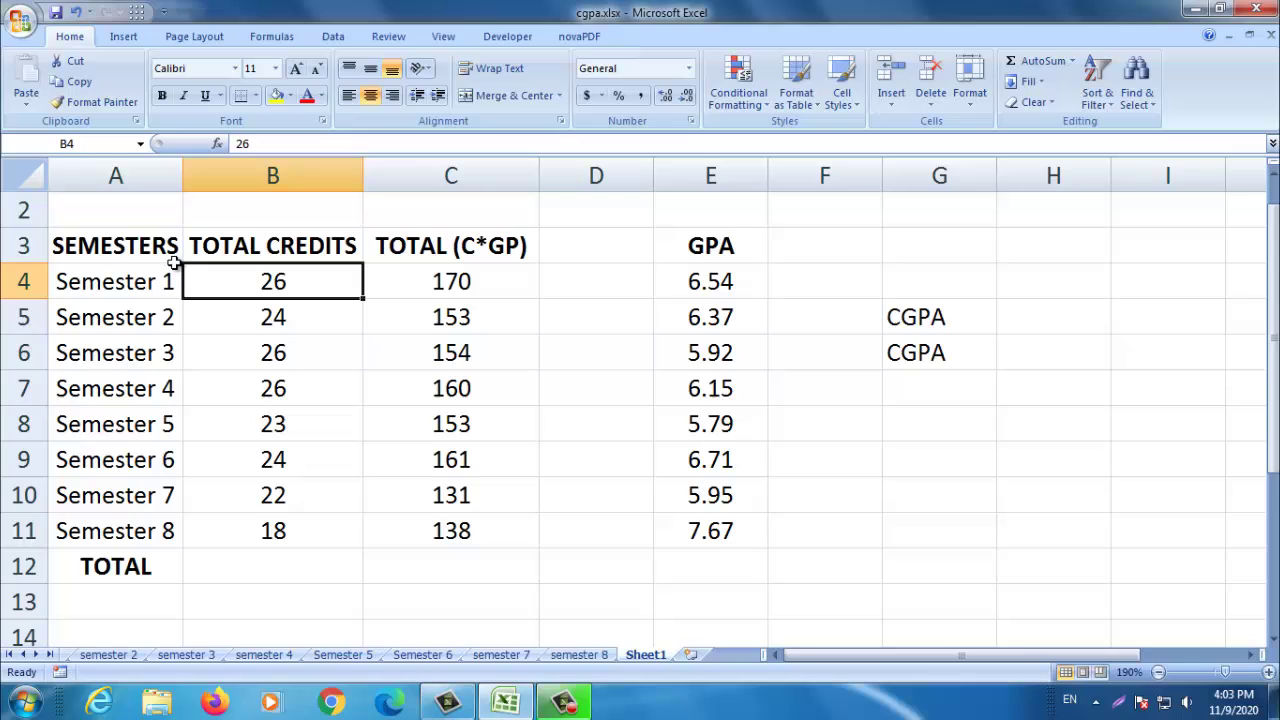
# Step: Compare the Total (C*GP) values listed per semester on Sheet1 with the C*GP total on the semester 2 sheet
pyautogui.click(286, 320)
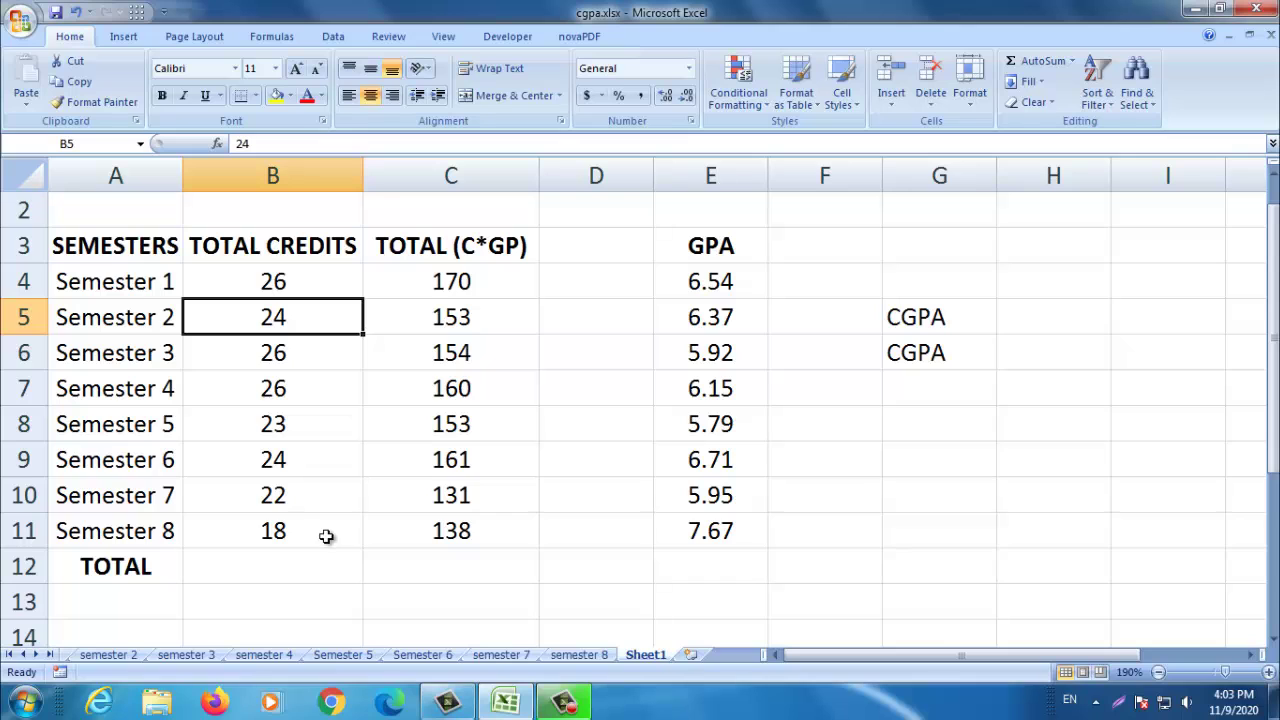
pyautogui.click(479, 249)
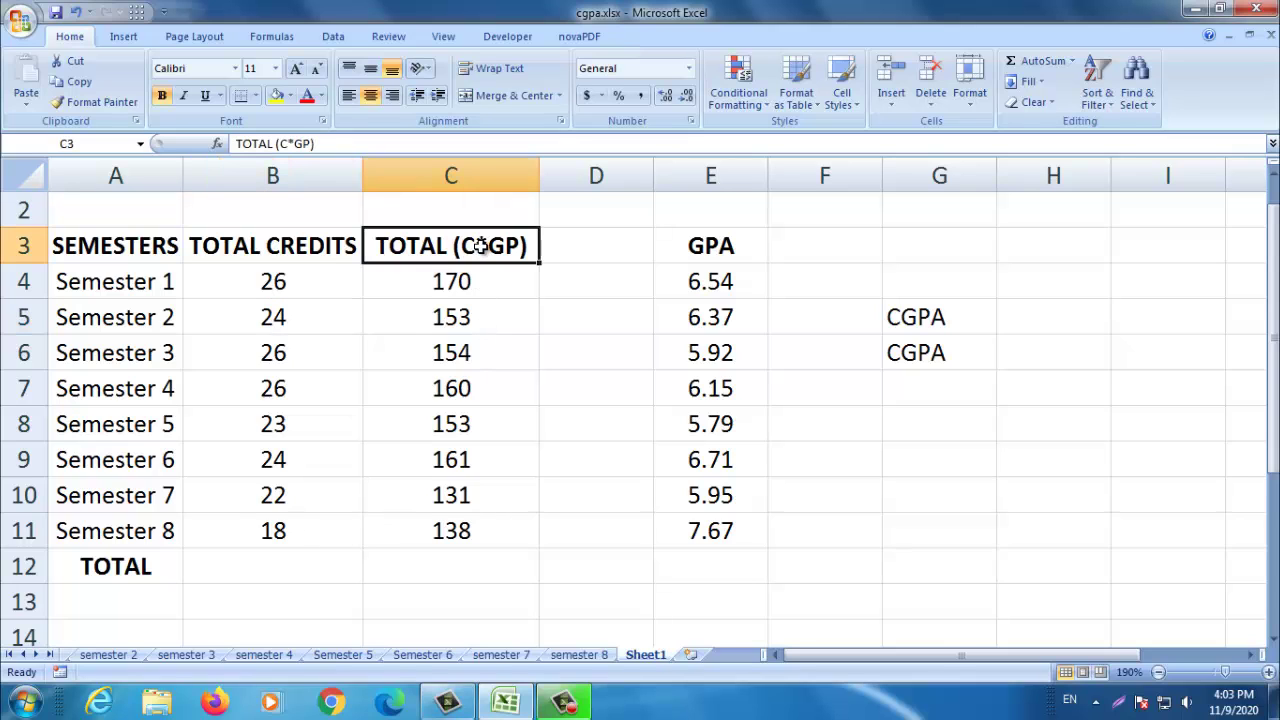
pyautogui.click(108, 654)
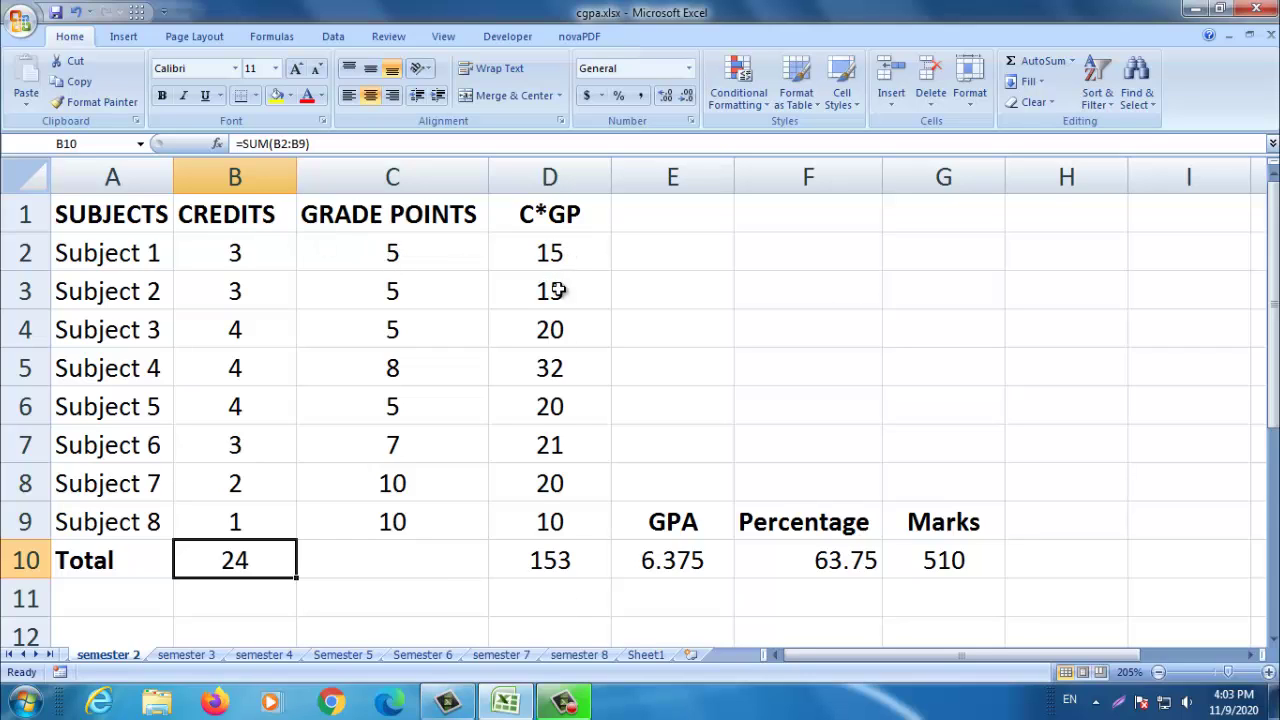
pyautogui.click(561, 562)
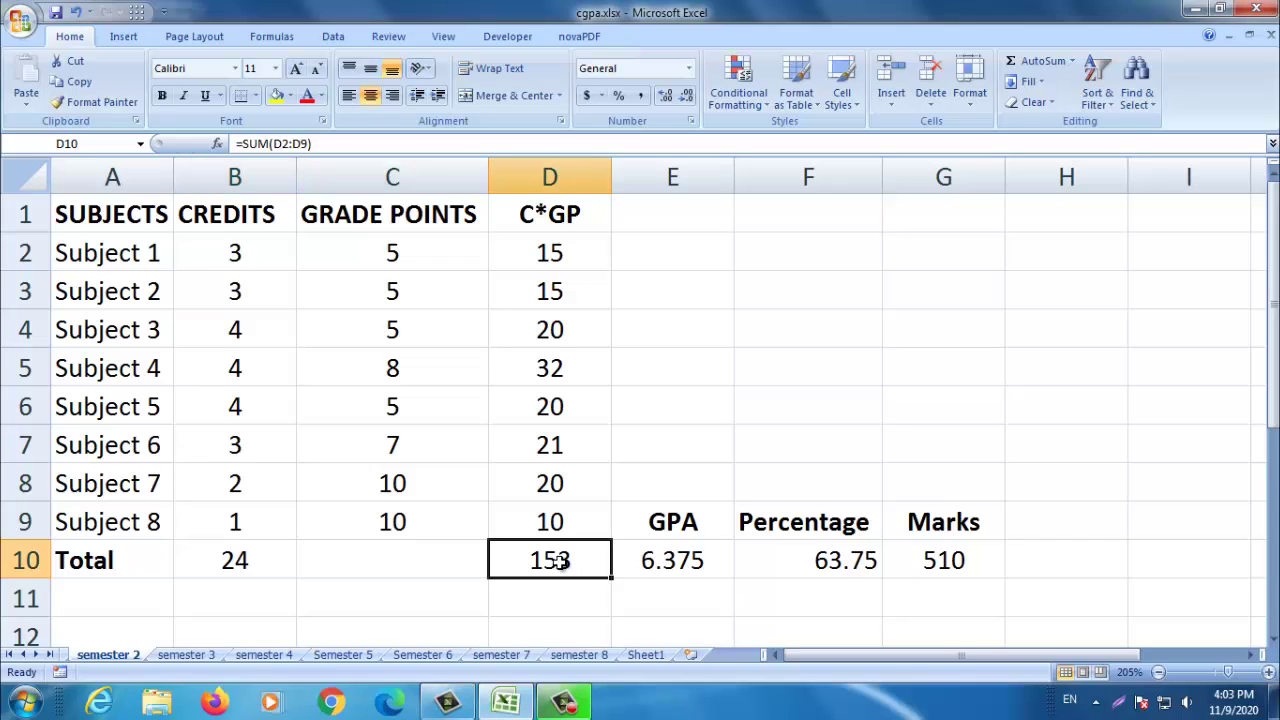
pyautogui.click(648, 655)
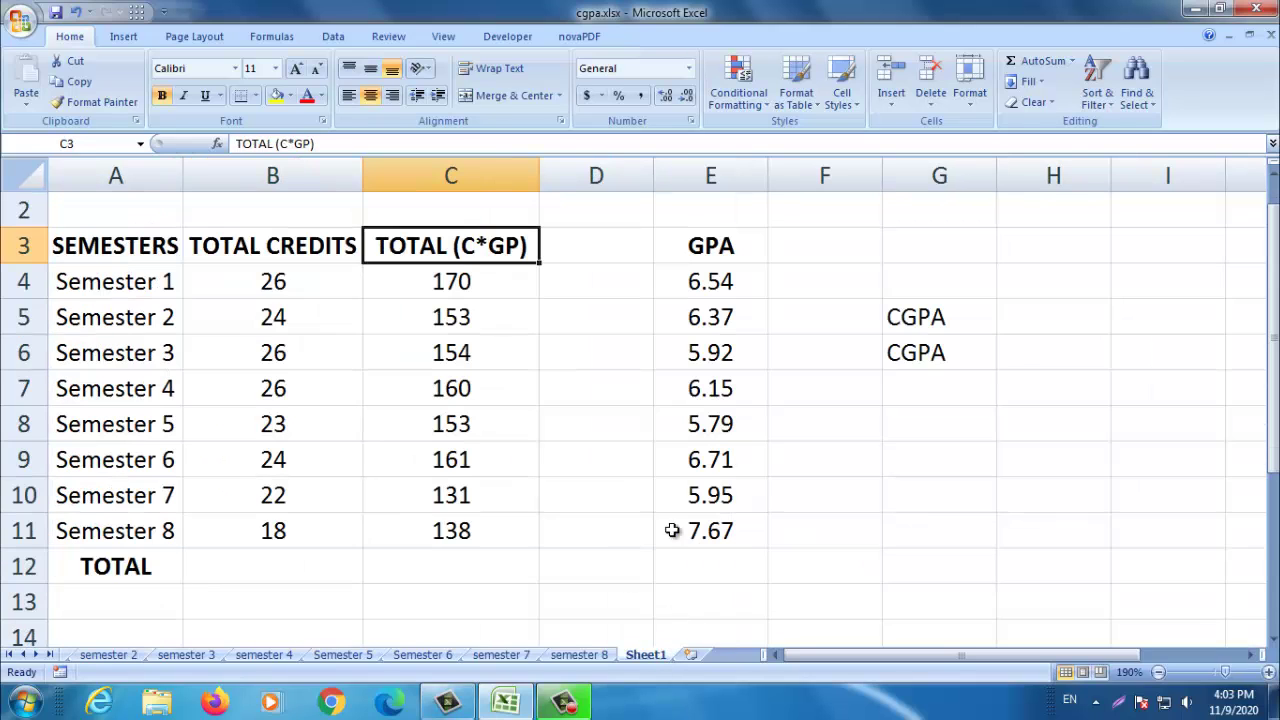
pyautogui.click(457, 283)
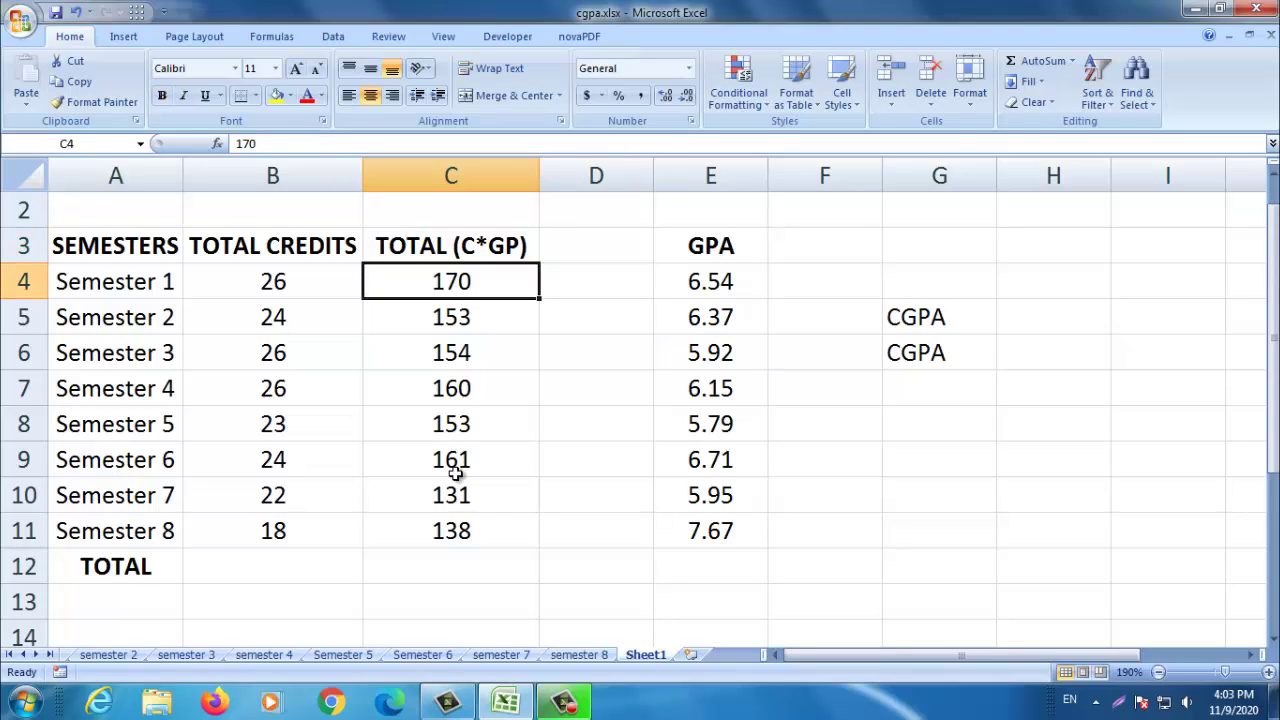
pyautogui.click(460, 522)
pyautogui.click(460, 455)
pyautogui.click(455, 325)
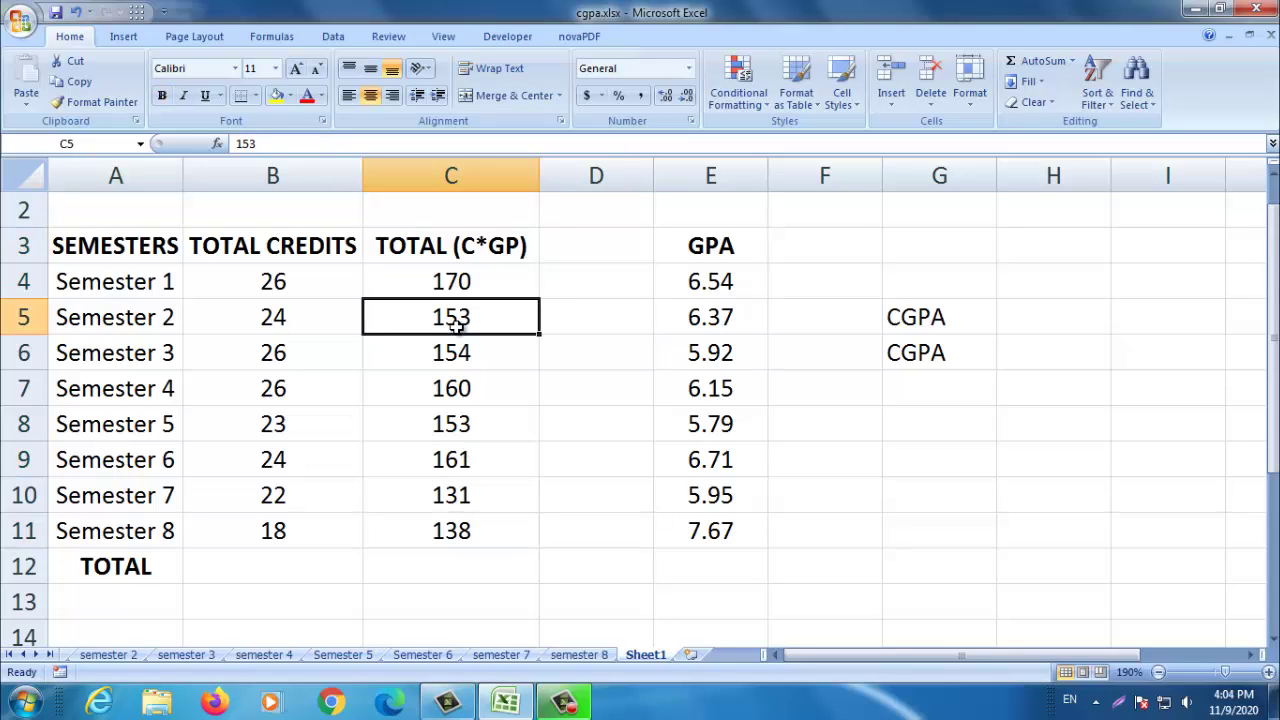
# Step: Total the credits of all eight semesters in B12 with the formula =SUM(B4:B11)
pyautogui.click(268, 564)
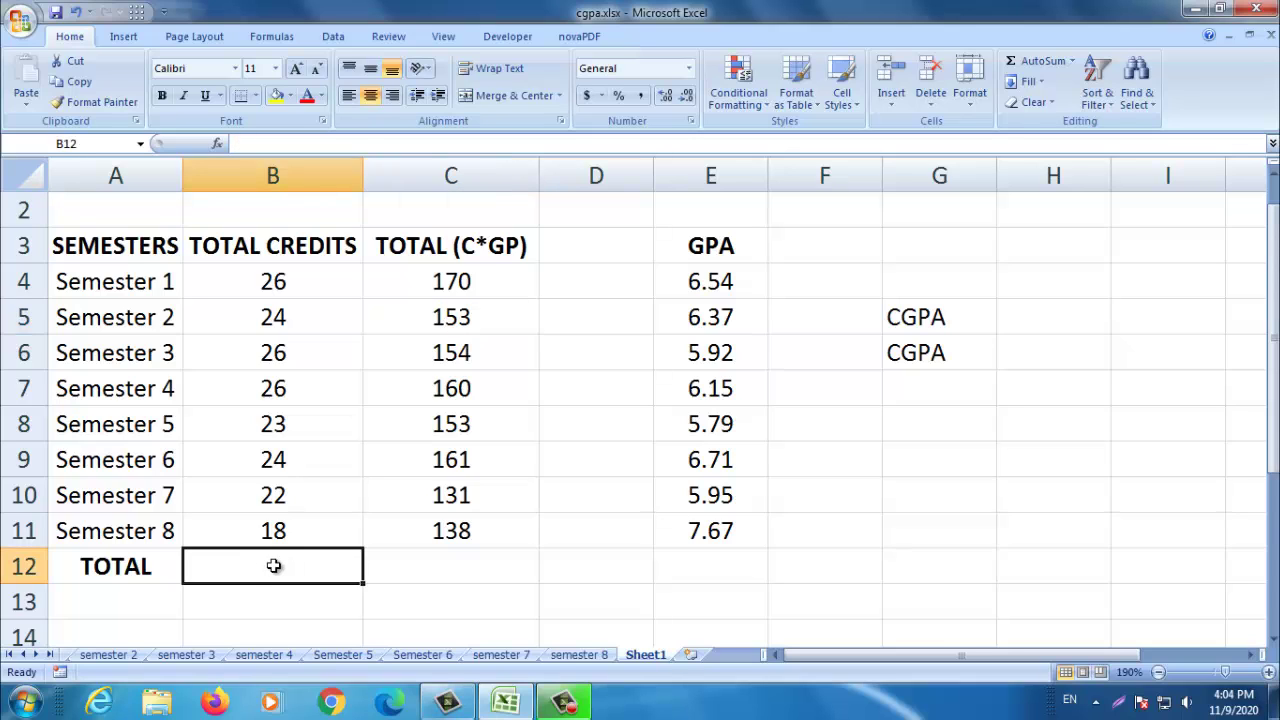
pyautogui.write('=SUM(')
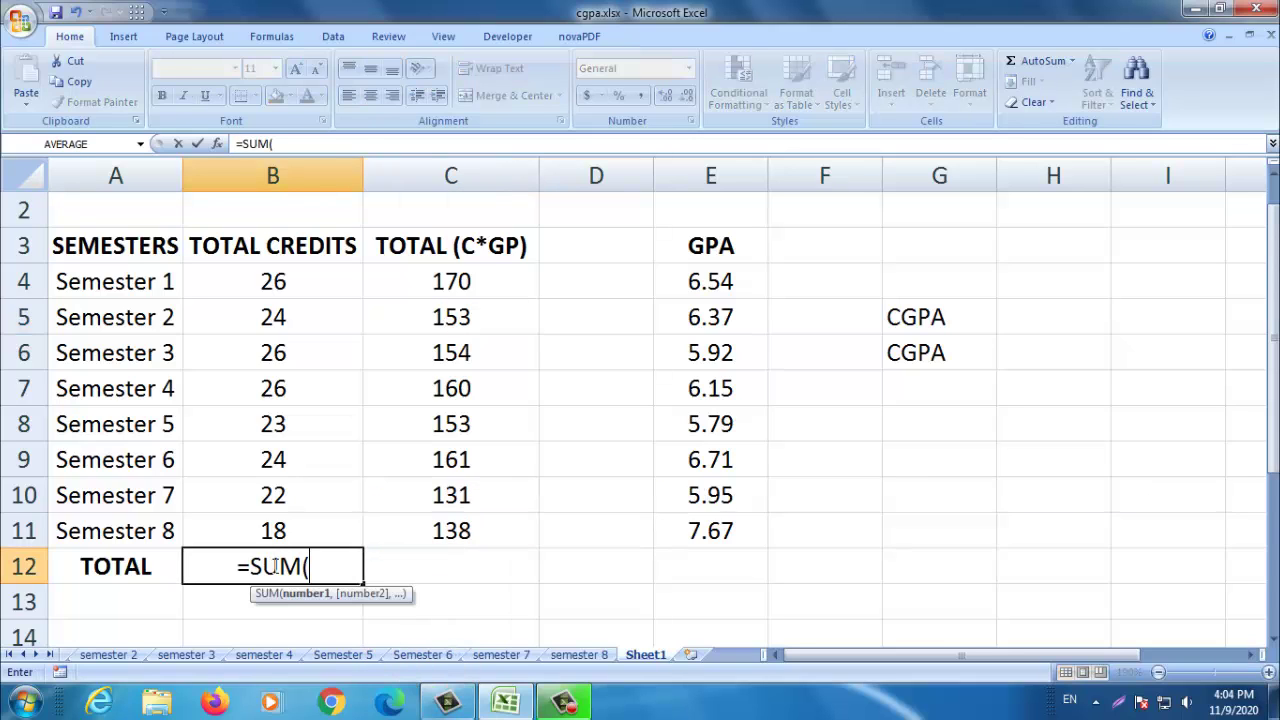
pyautogui.moveTo(300, 282); pyautogui.dragTo(356, 530)
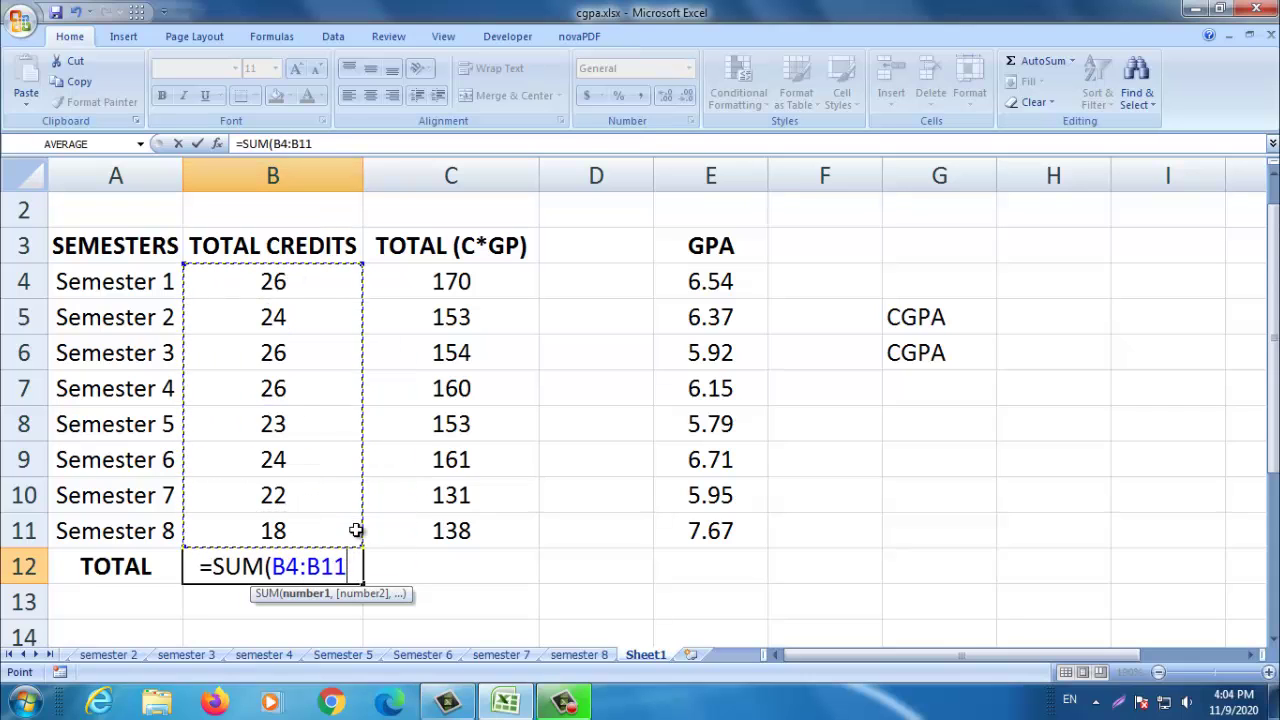
pyautogui.write(')')
pyautogui.press('Return')
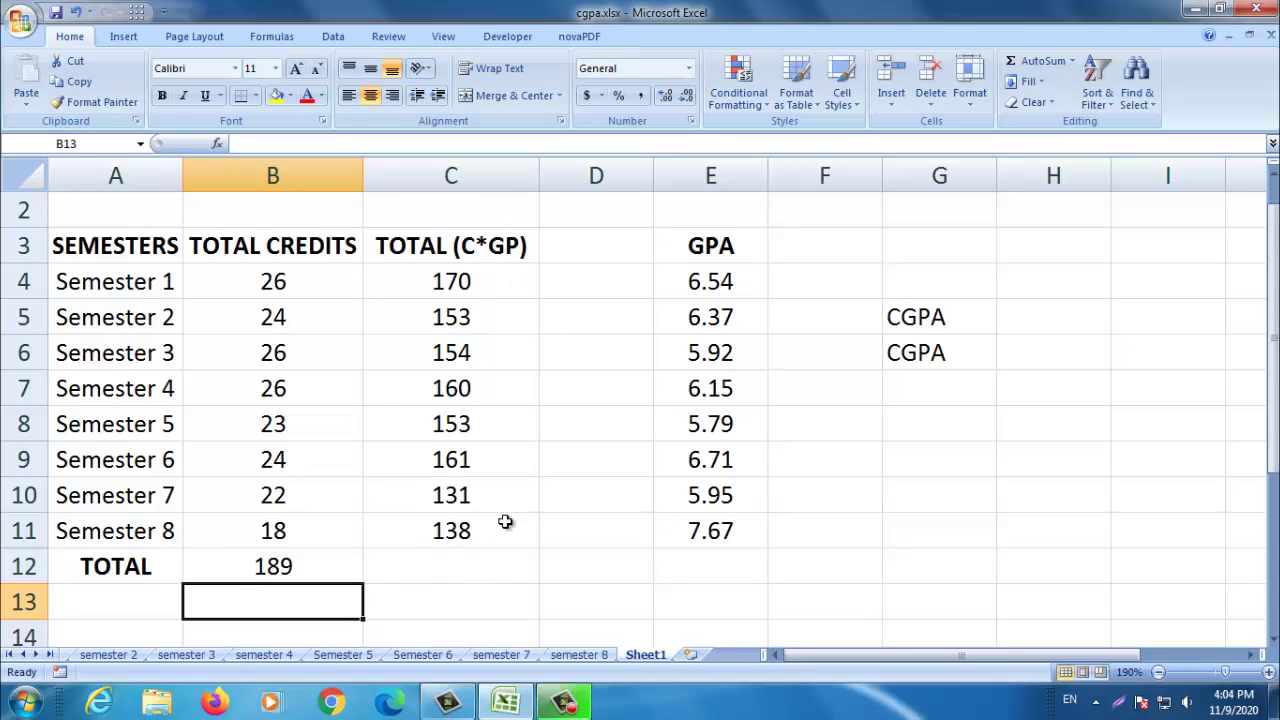
# Step: Total the C*GP values of all eight semesters in C12 with the formula =SUM(C4:C11)
pyautogui.click(455, 564)
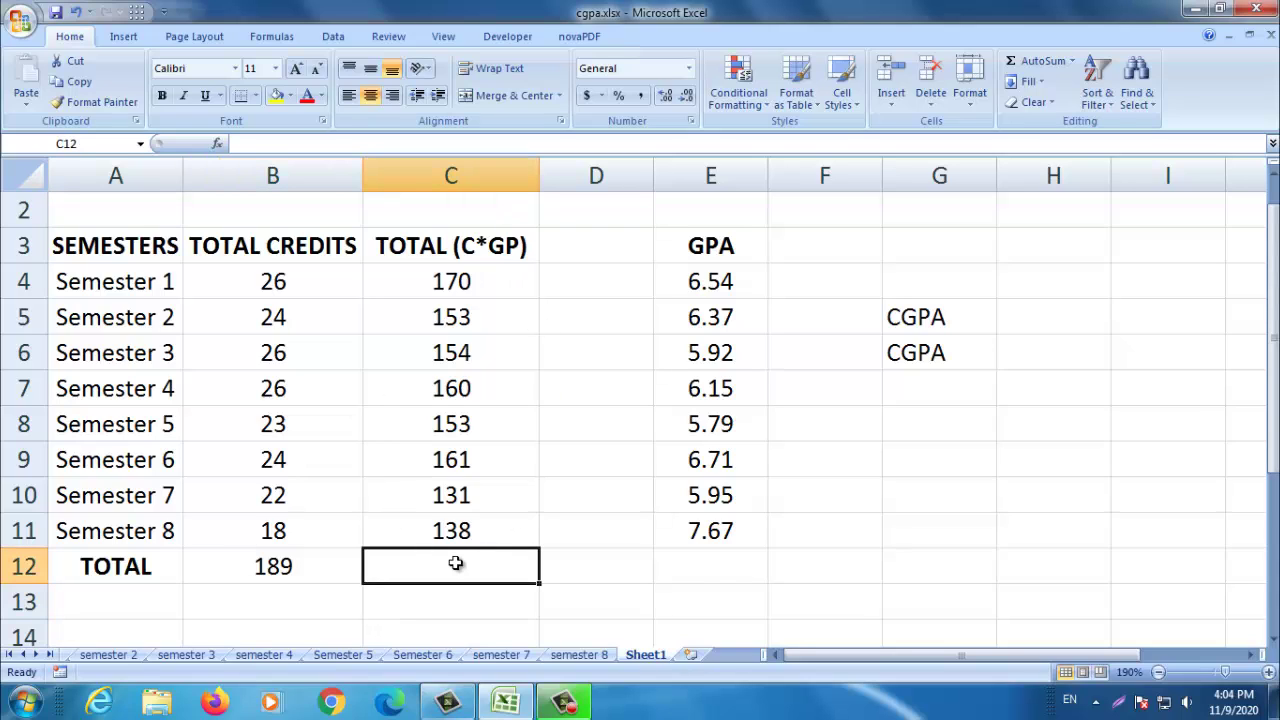
pyautogui.write('=')
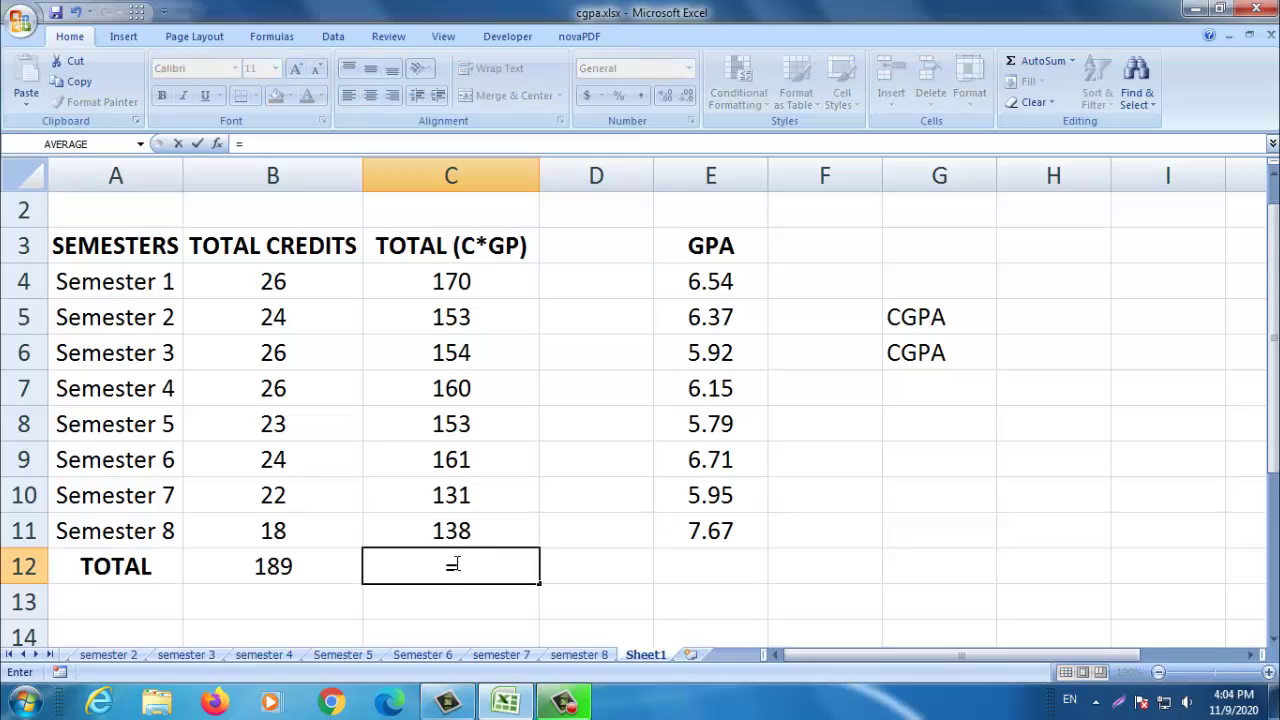
pyautogui.write('SUM(')
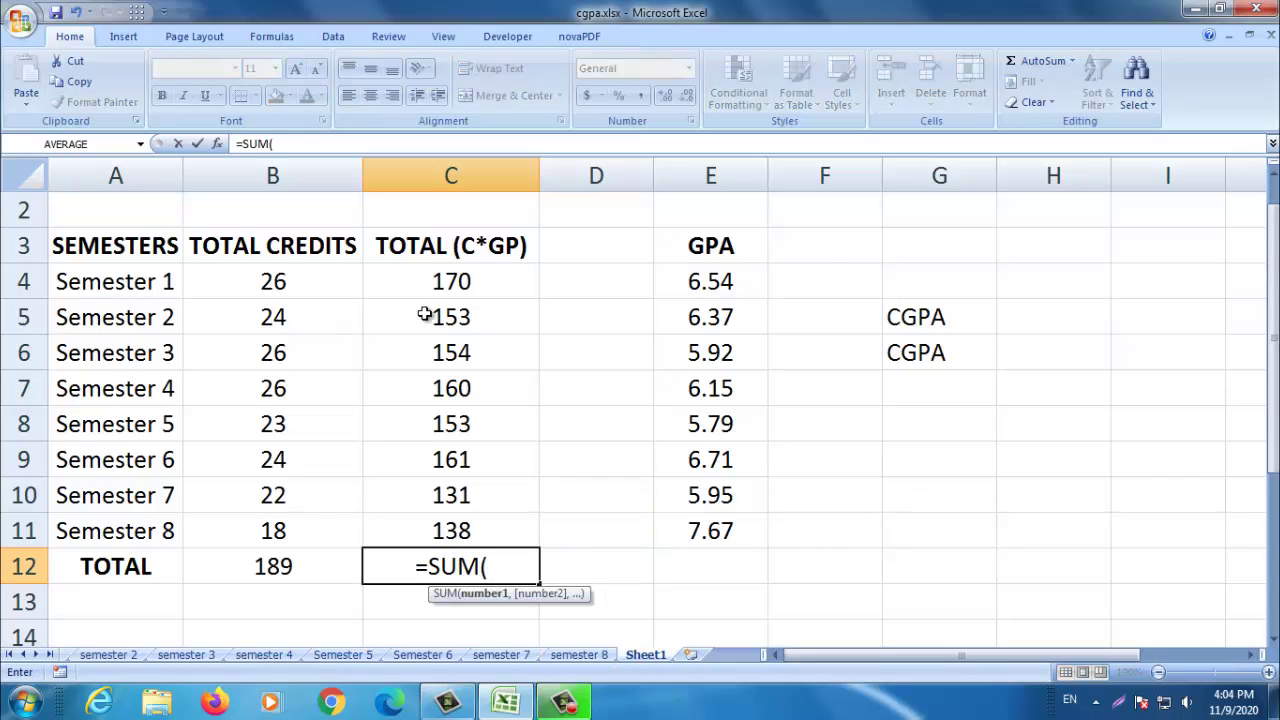
pyautogui.moveTo(449, 281); pyautogui.dragTo(479, 540)
pyautogui.write(')')
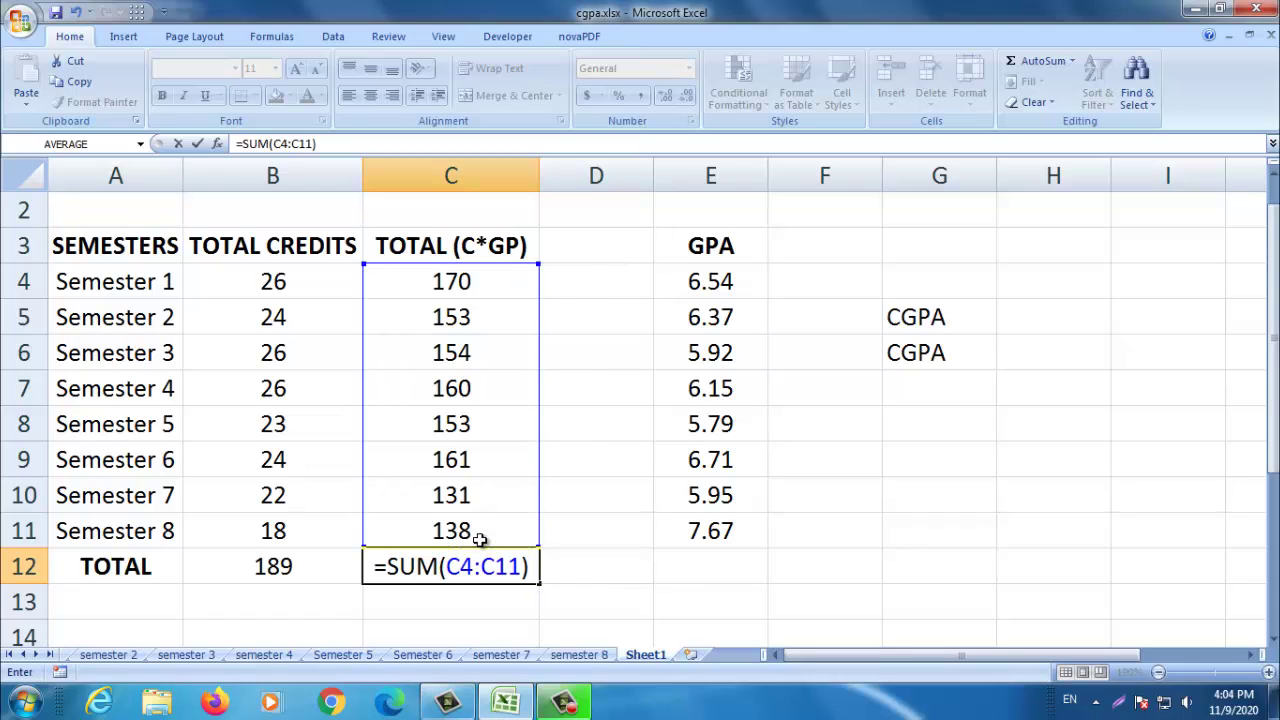
pyautogui.press('Return')
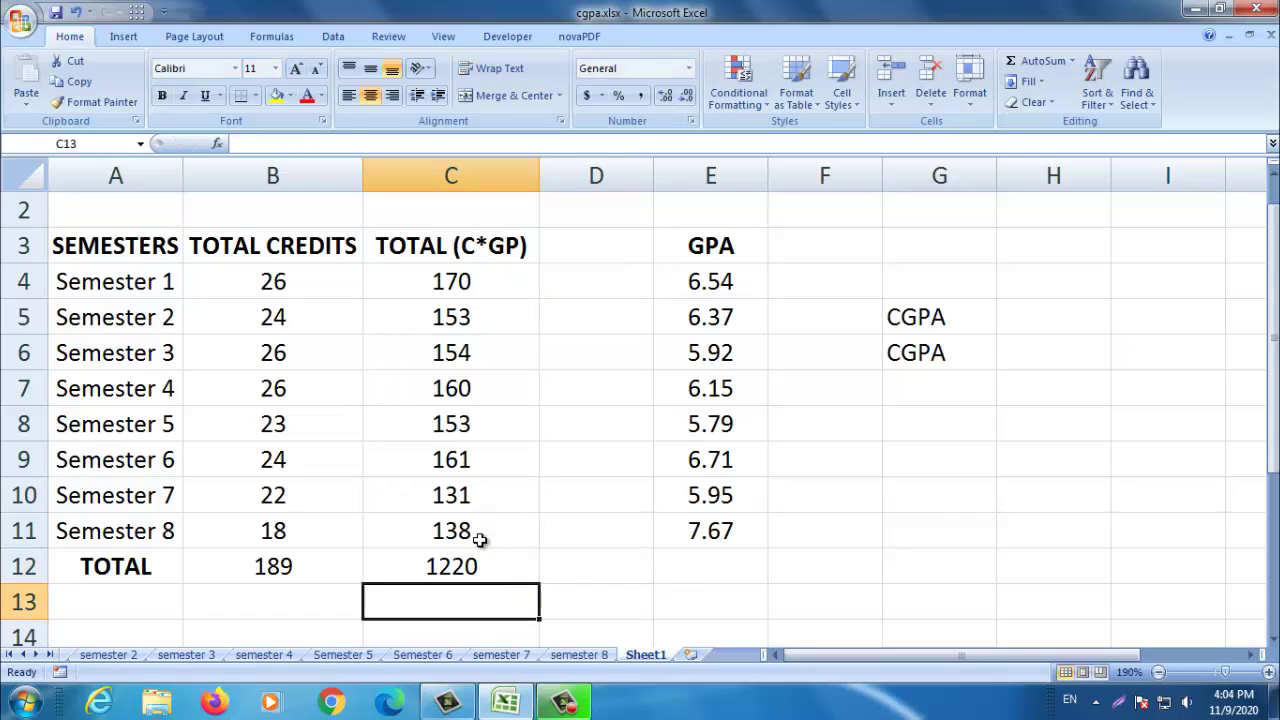
pyautogui.click(466, 562)
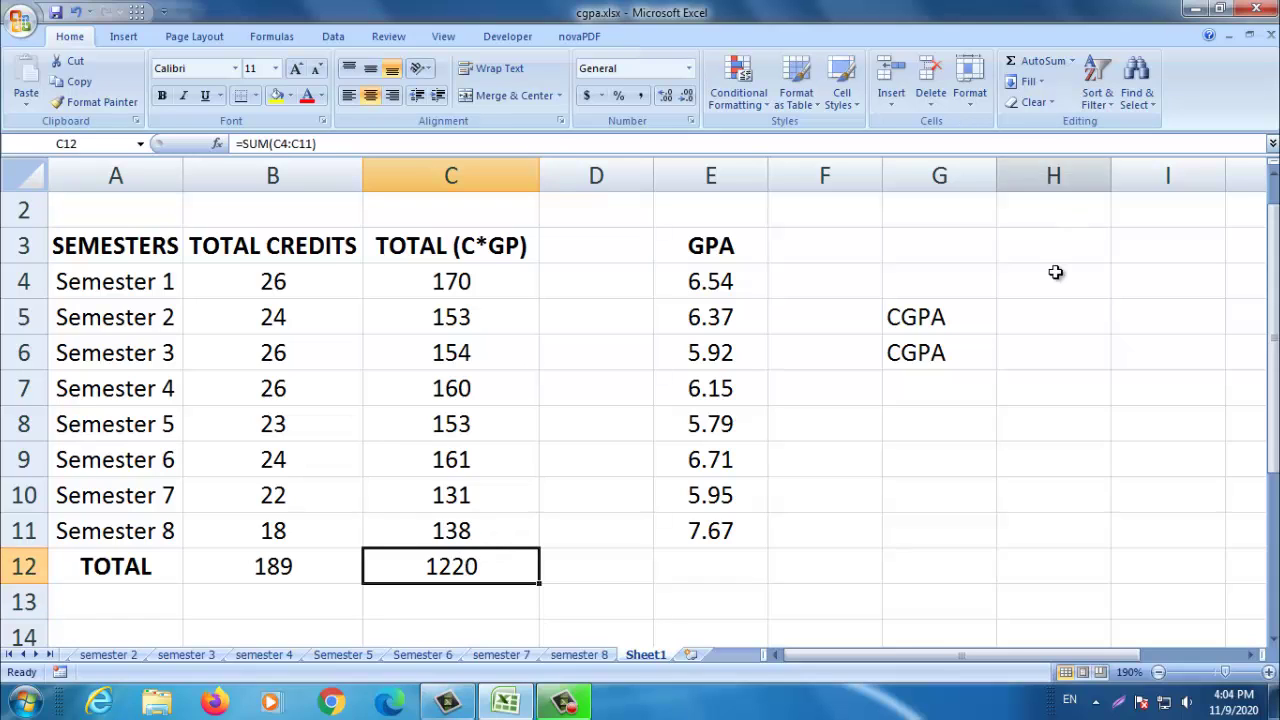
# Step: Calculate the first CGPA in H5 by dividing total C*GP by total credits with the formula =C12/B12
pyautogui.click(1035, 316)
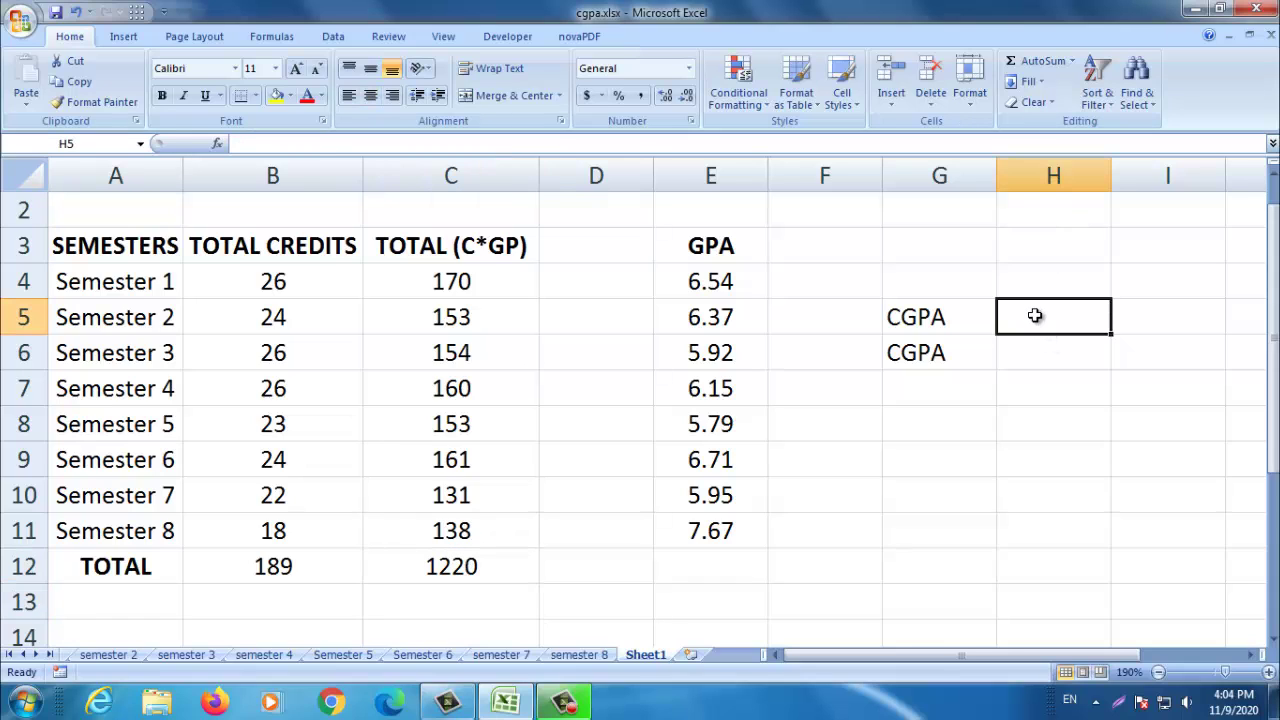
pyautogui.write('=')
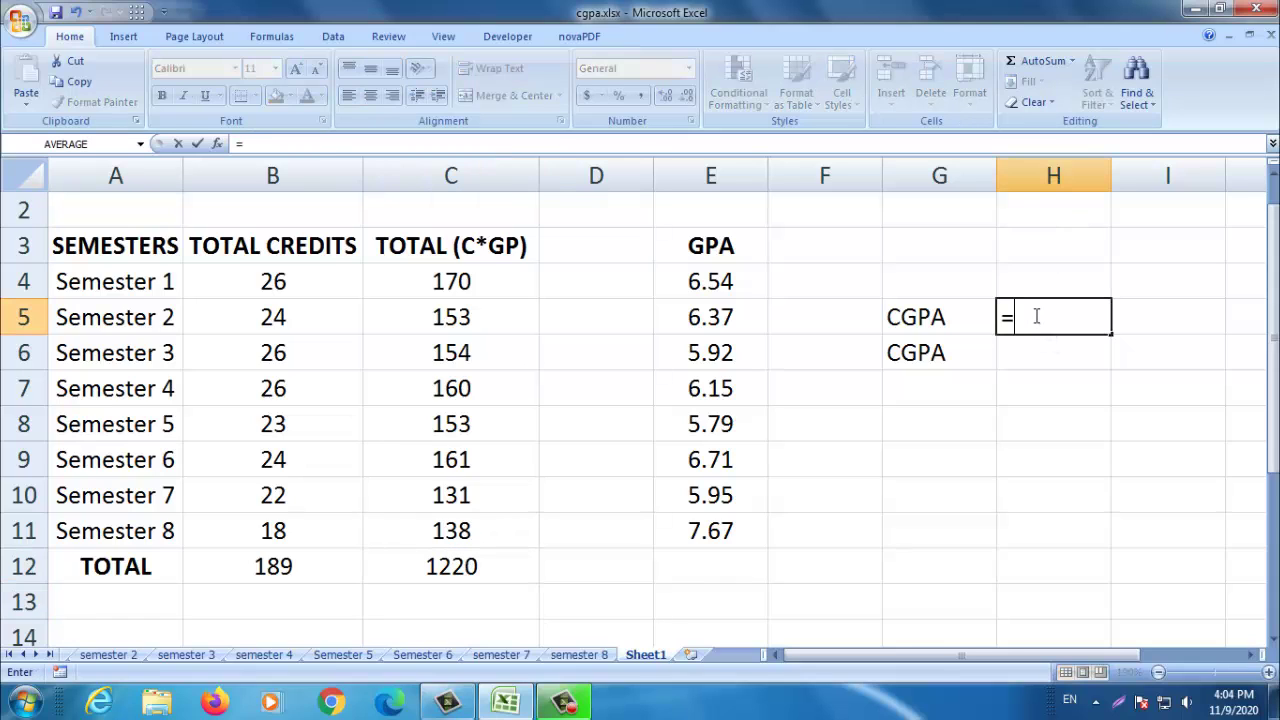
pyautogui.click(444, 566)
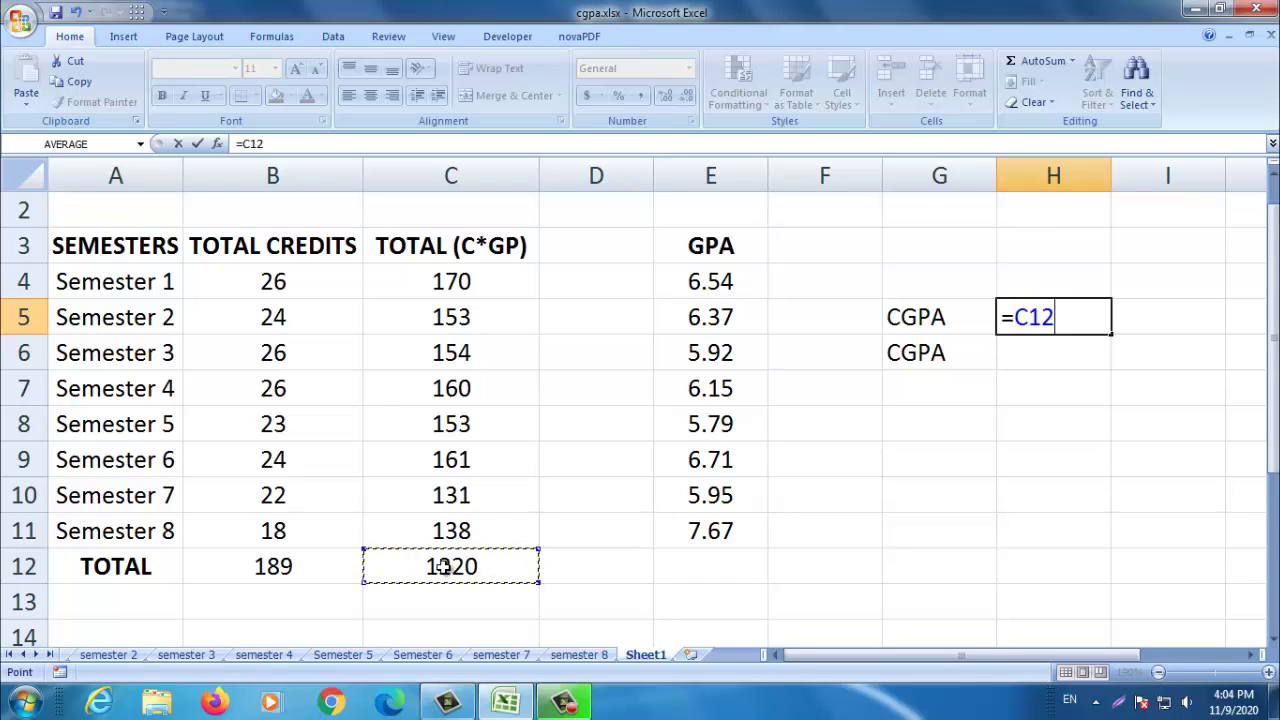
pyautogui.write('/')
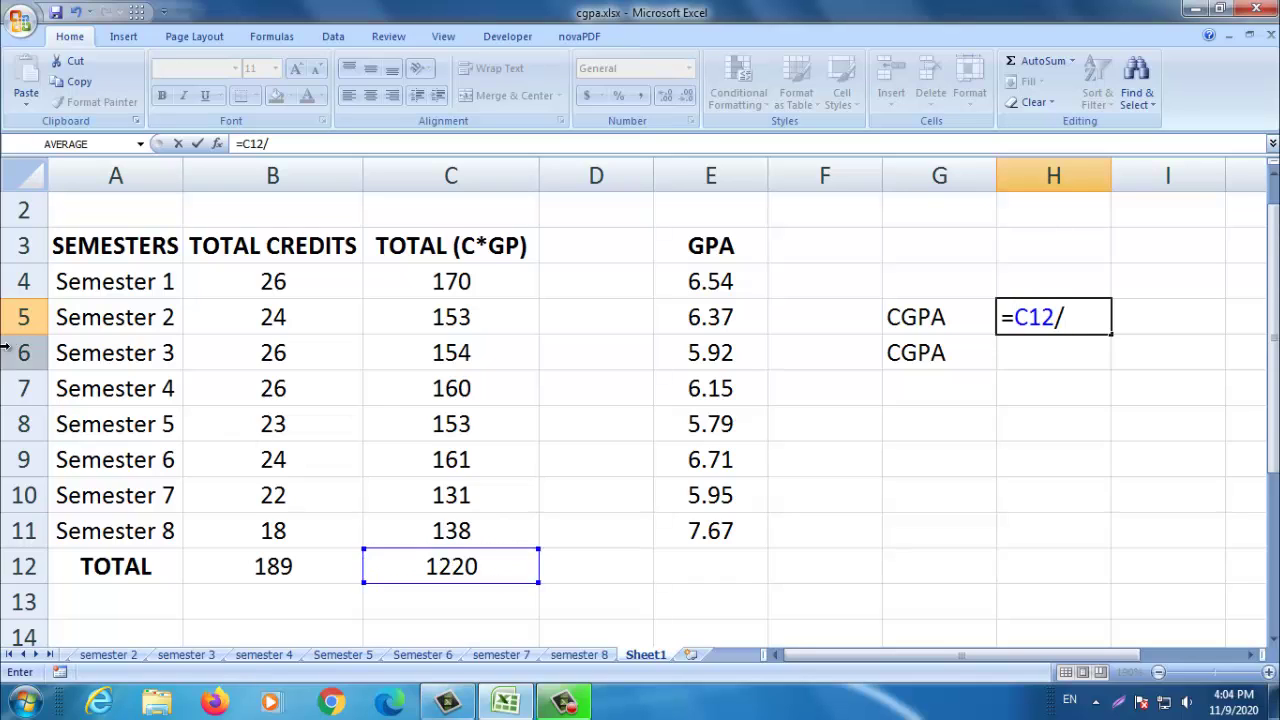
pyautogui.click(262, 566)
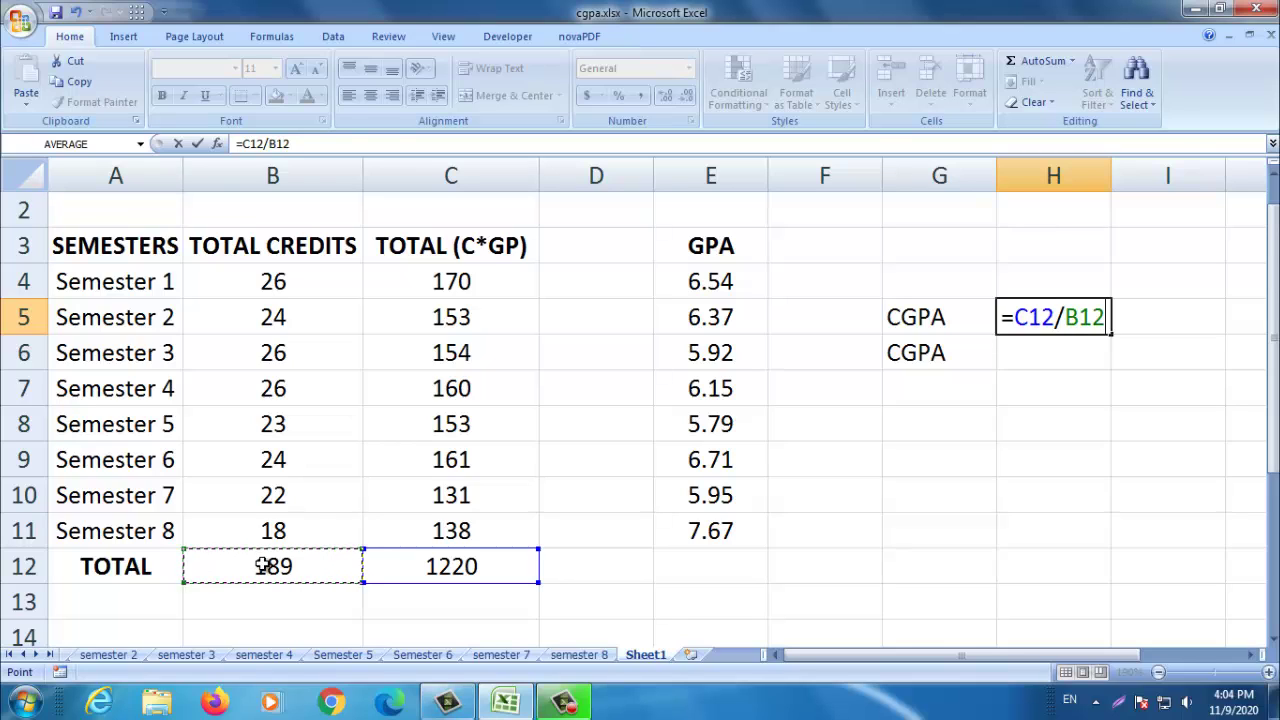
pyautogui.press('Return')
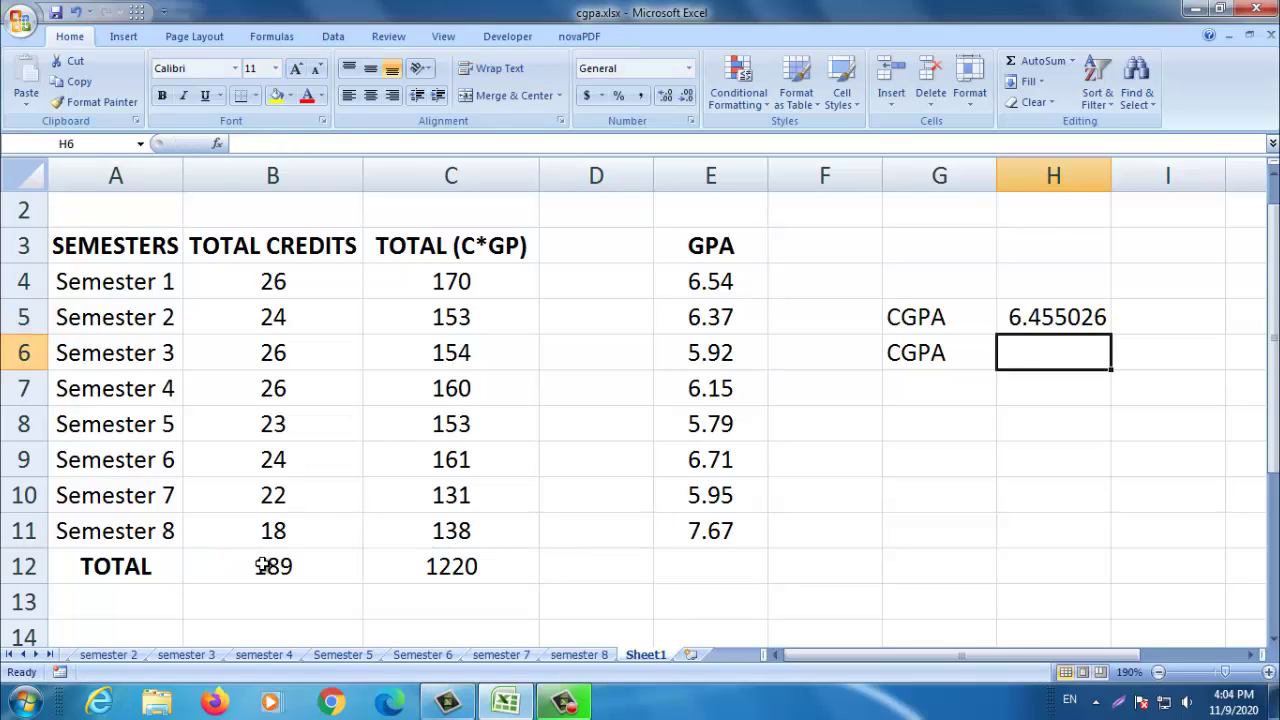
pyautogui.click(1040, 315)
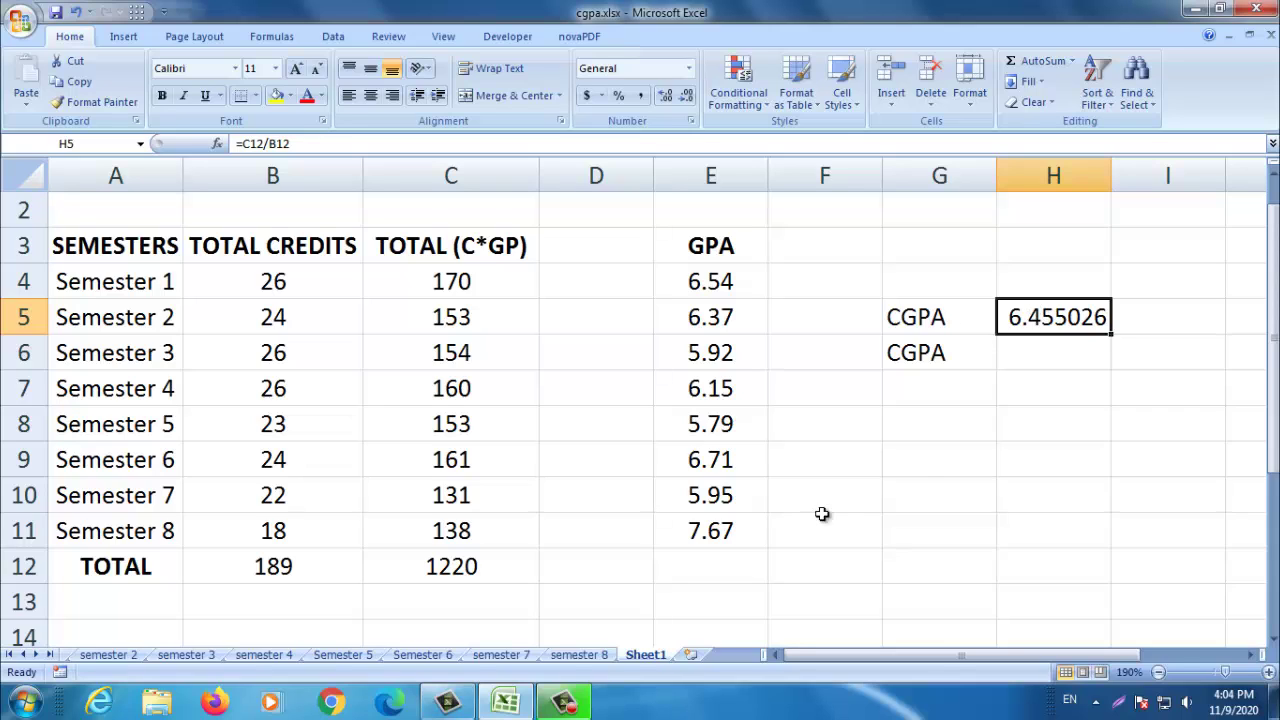
# Step: Check the GPA on the semester 2 sheet against the GPA column on Sheet1 and review the other semesters' GPAs
pyautogui.click(1042, 358)
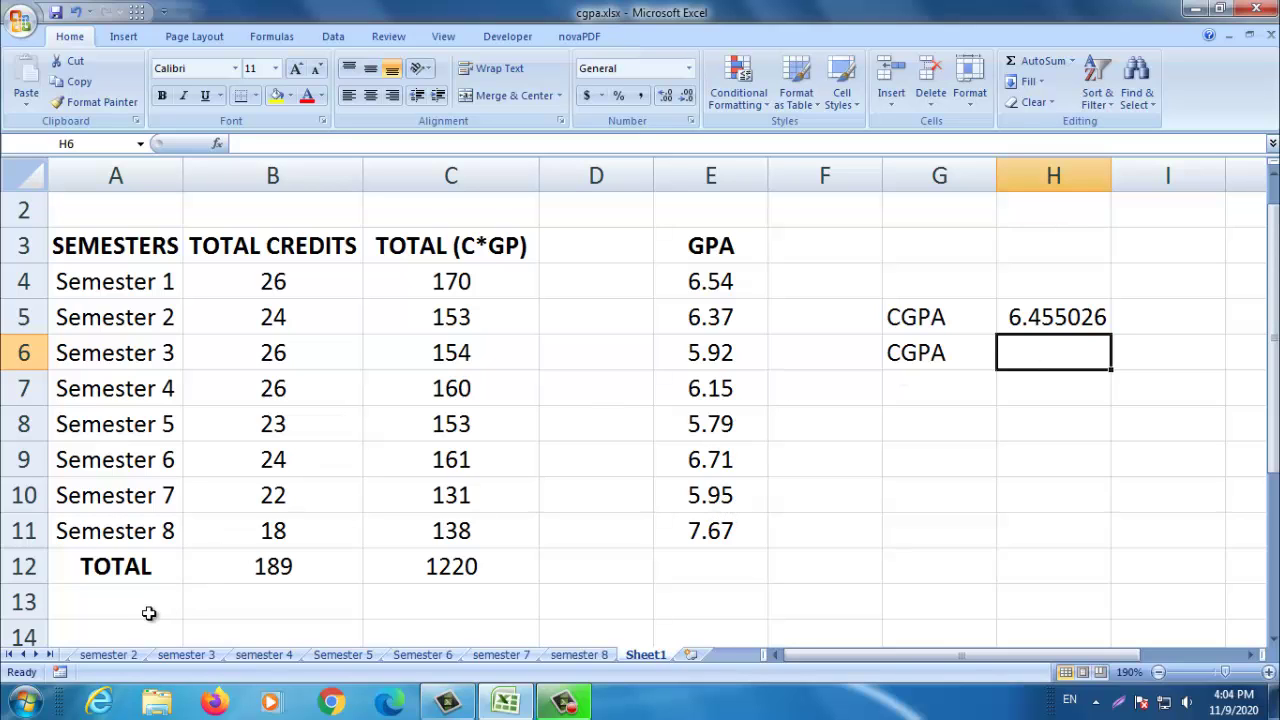
pyautogui.click(115, 654)
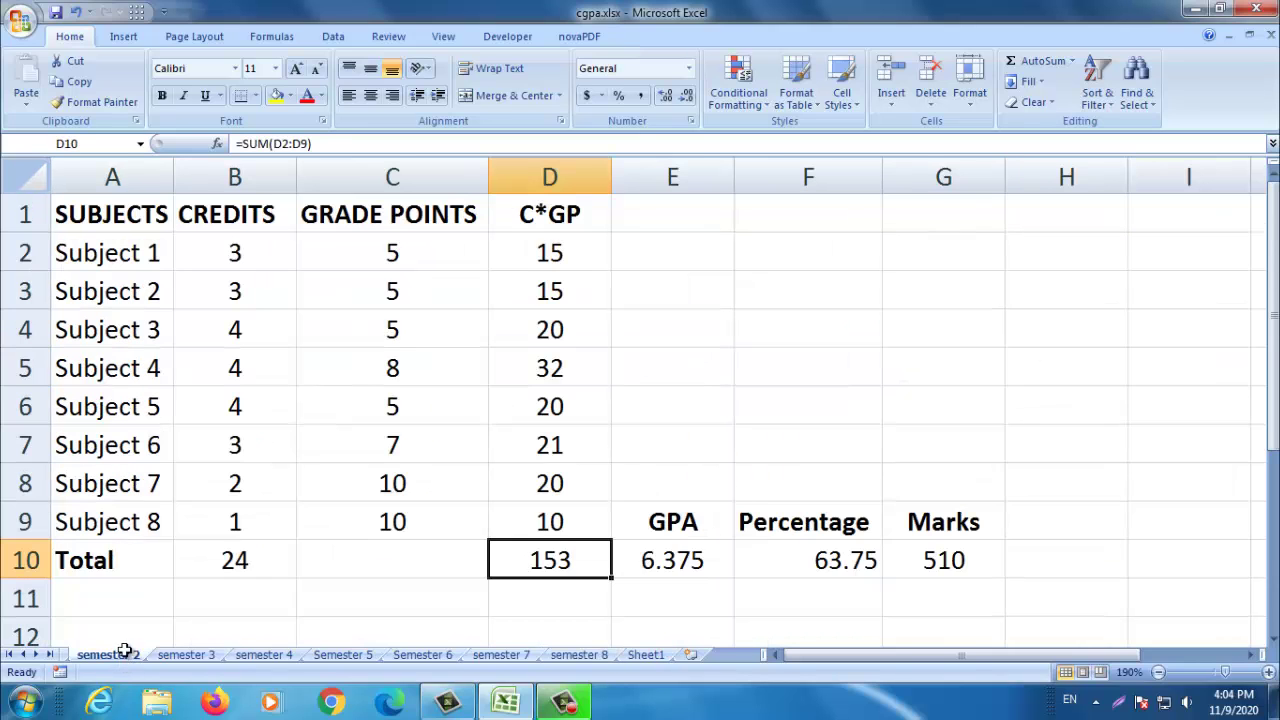
pyautogui.click(652, 562)
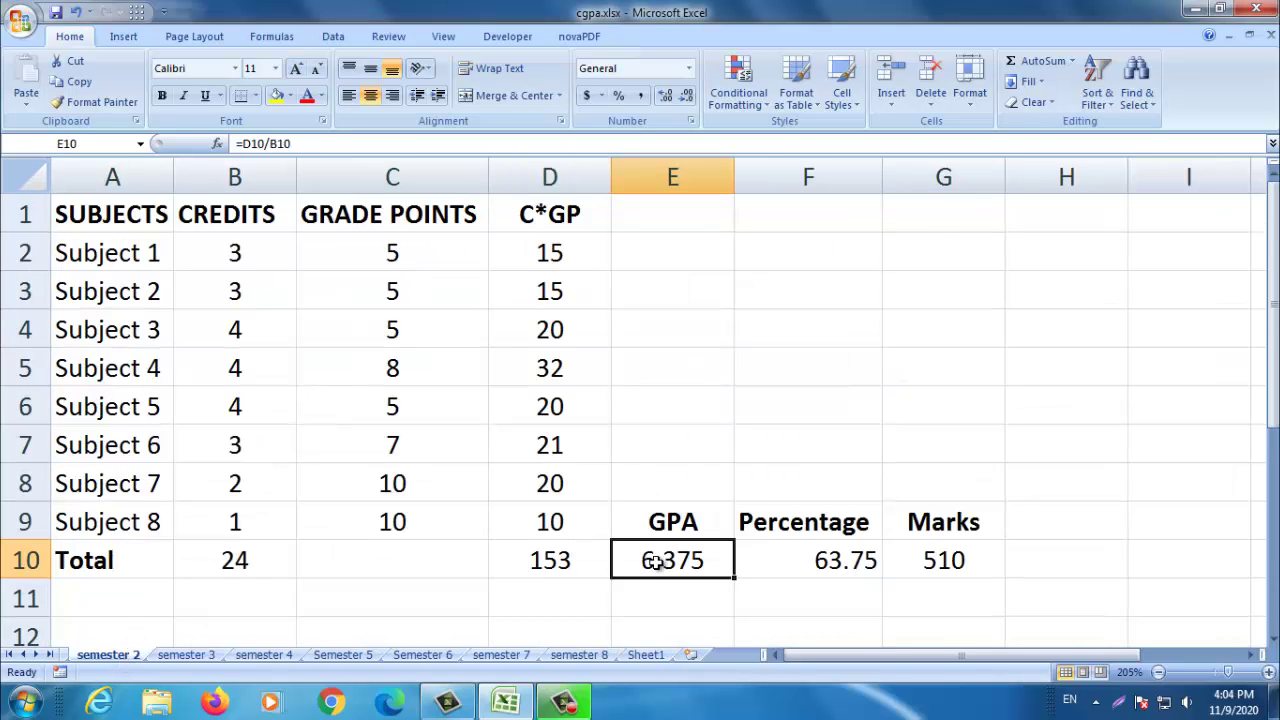
pyautogui.click(646, 655)
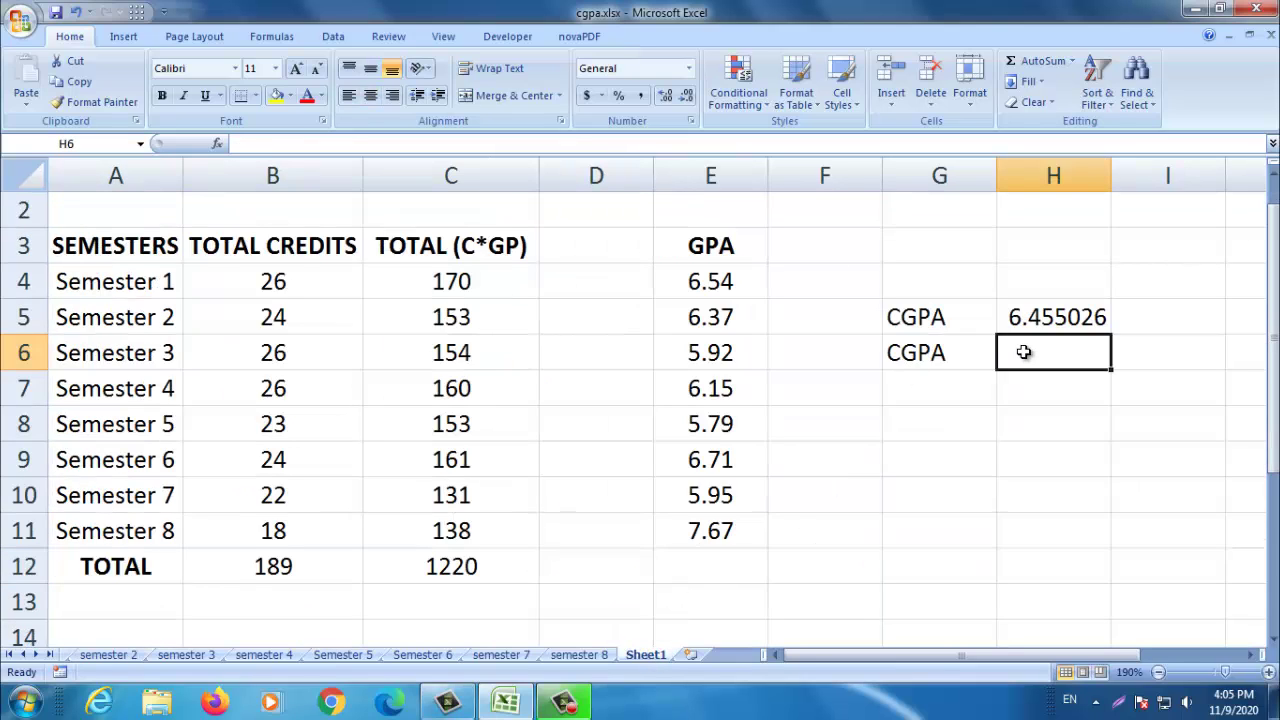
pyautogui.click(722, 255)
pyautogui.click(722, 288)
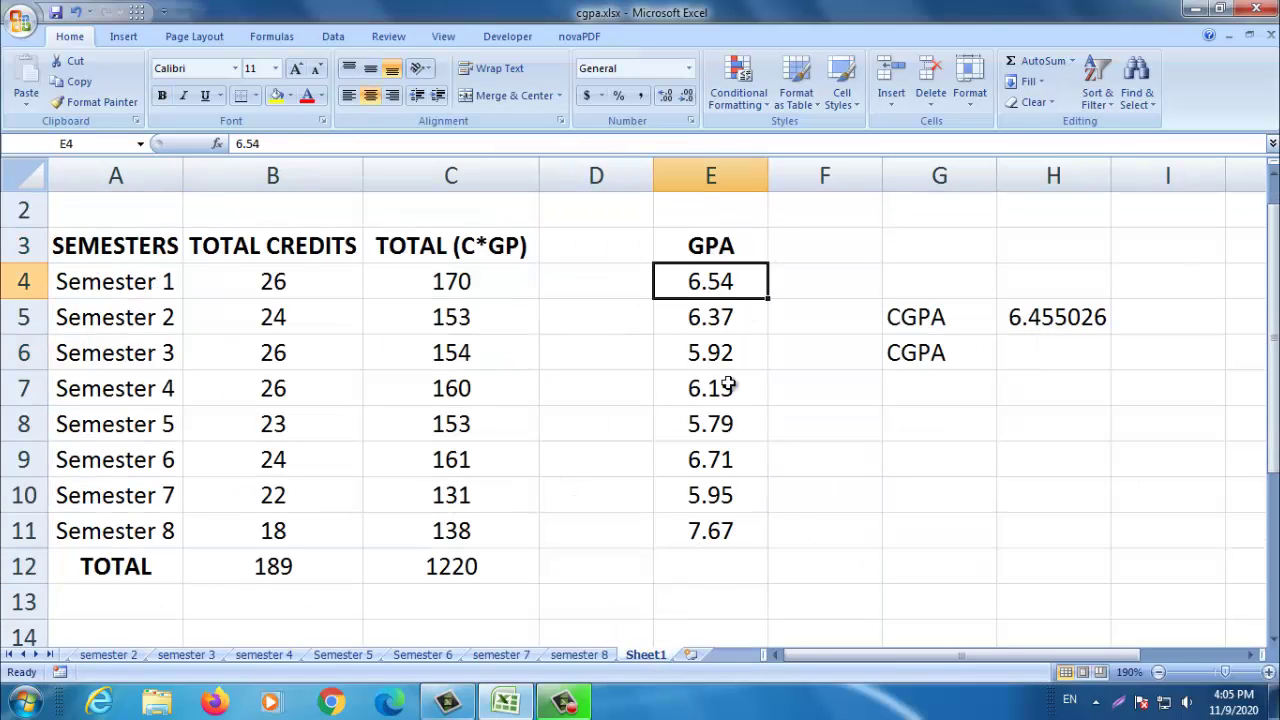
pyautogui.click(728, 388)
pyautogui.click(727, 490)
pyautogui.click(731, 528)
# Step: Total the GPAs of all eight semesters in E12 with the formula =SUM(E4:E11)
pyautogui.click(719, 557)
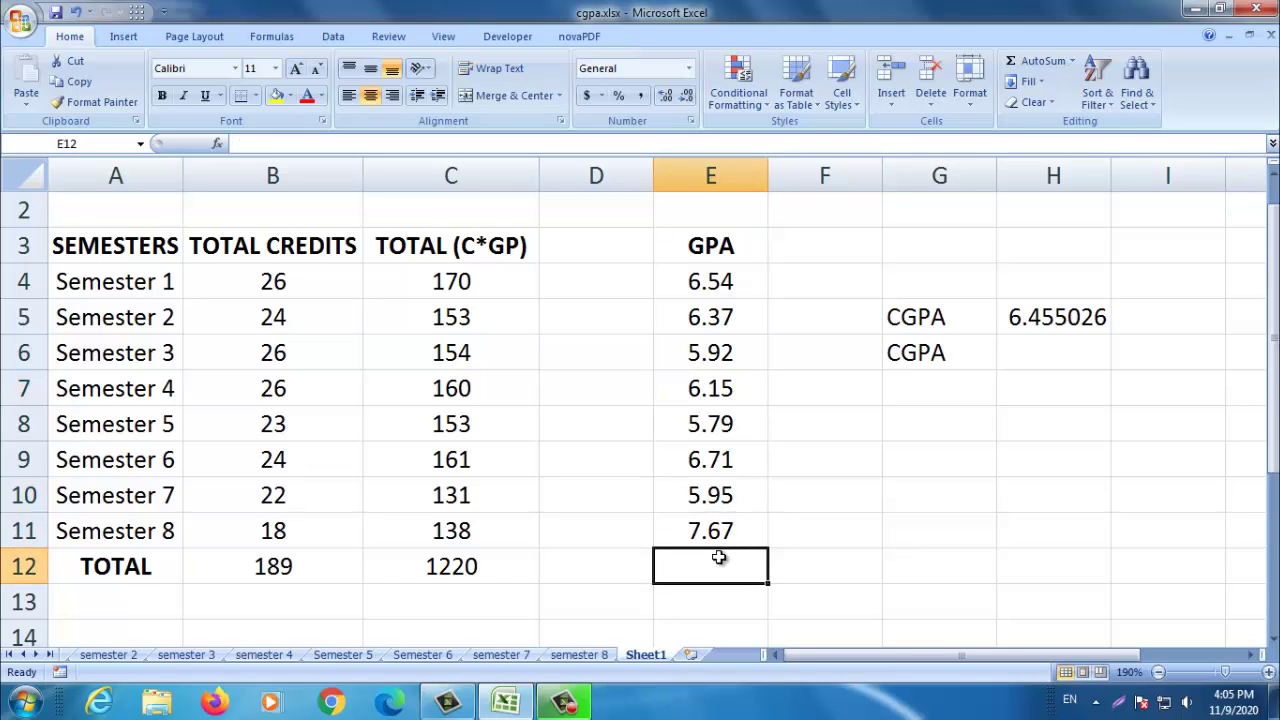
pyautogui.write('=SUM(')
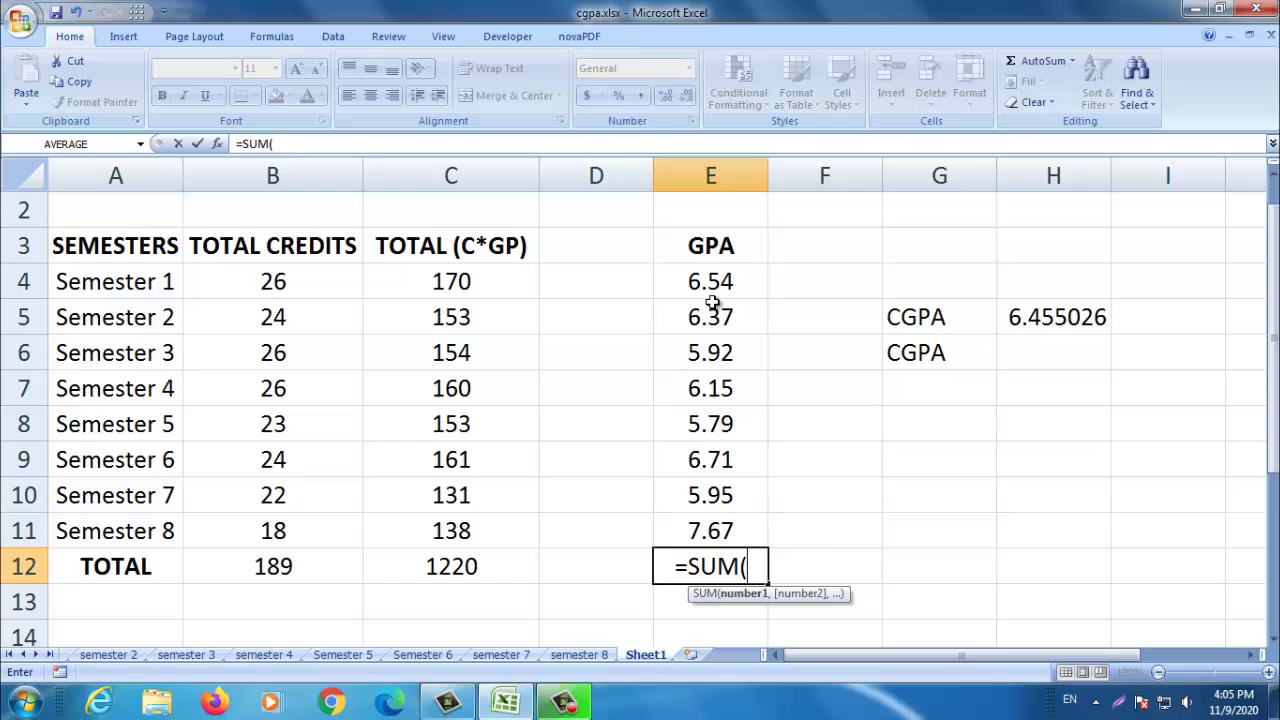
pyautogui.moveTo(712, 285); pyautogui.dragTo(731, 539)
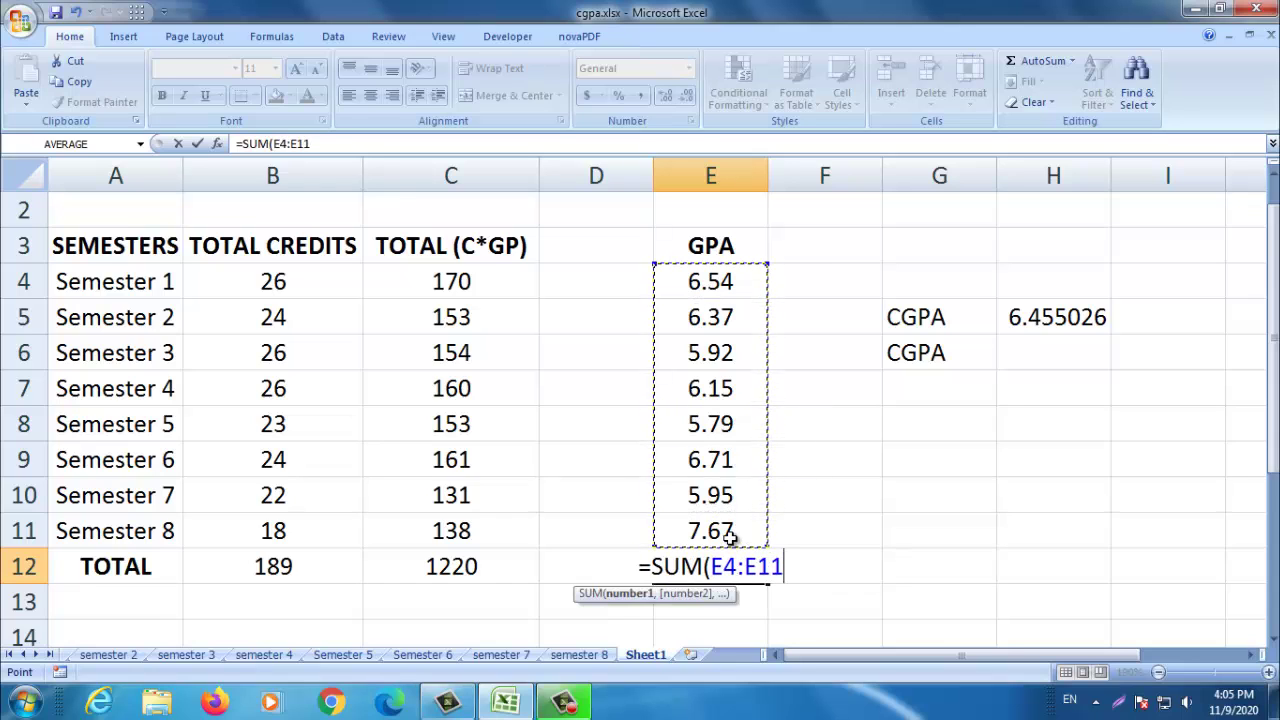
pyautogui.write(')')
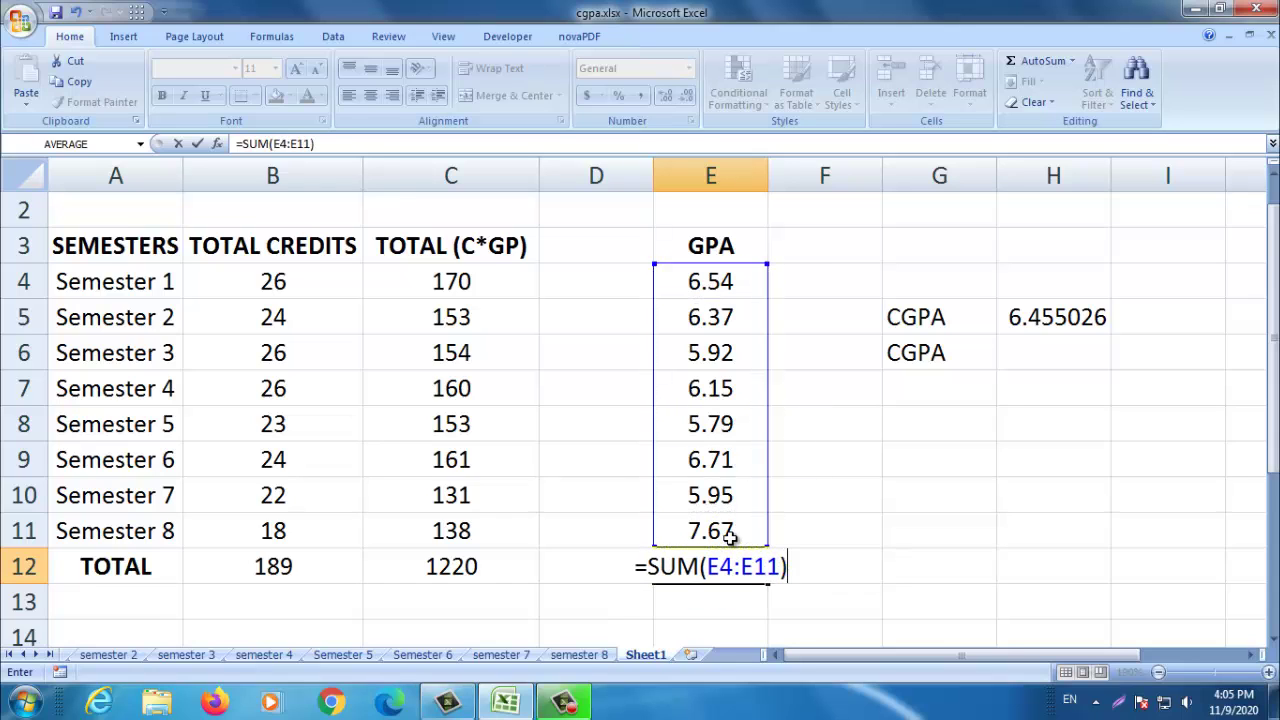
pyautogui.press('Return')
pyautogui.click(722, 556)
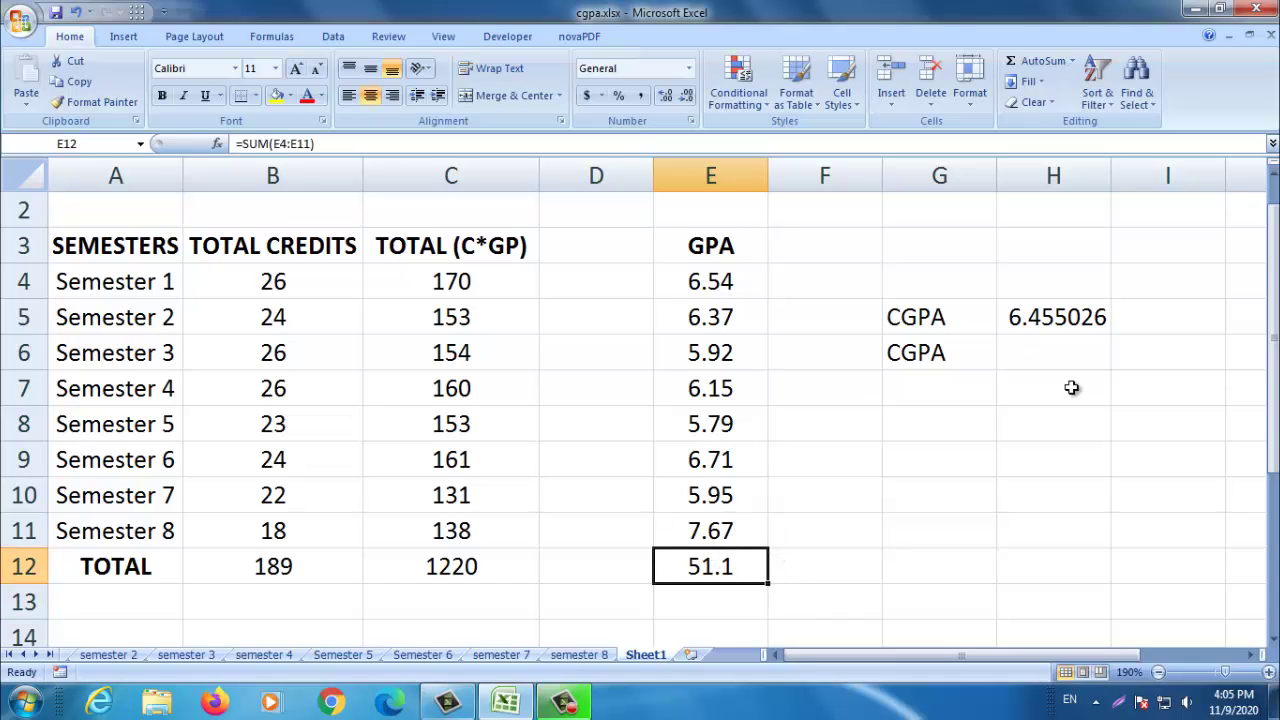
# Step: Calculate the second CGPA in H6 by dividing the summed GPAs by the eight semesters with the formula =E12/8
pyautogui.click(1035, 350)
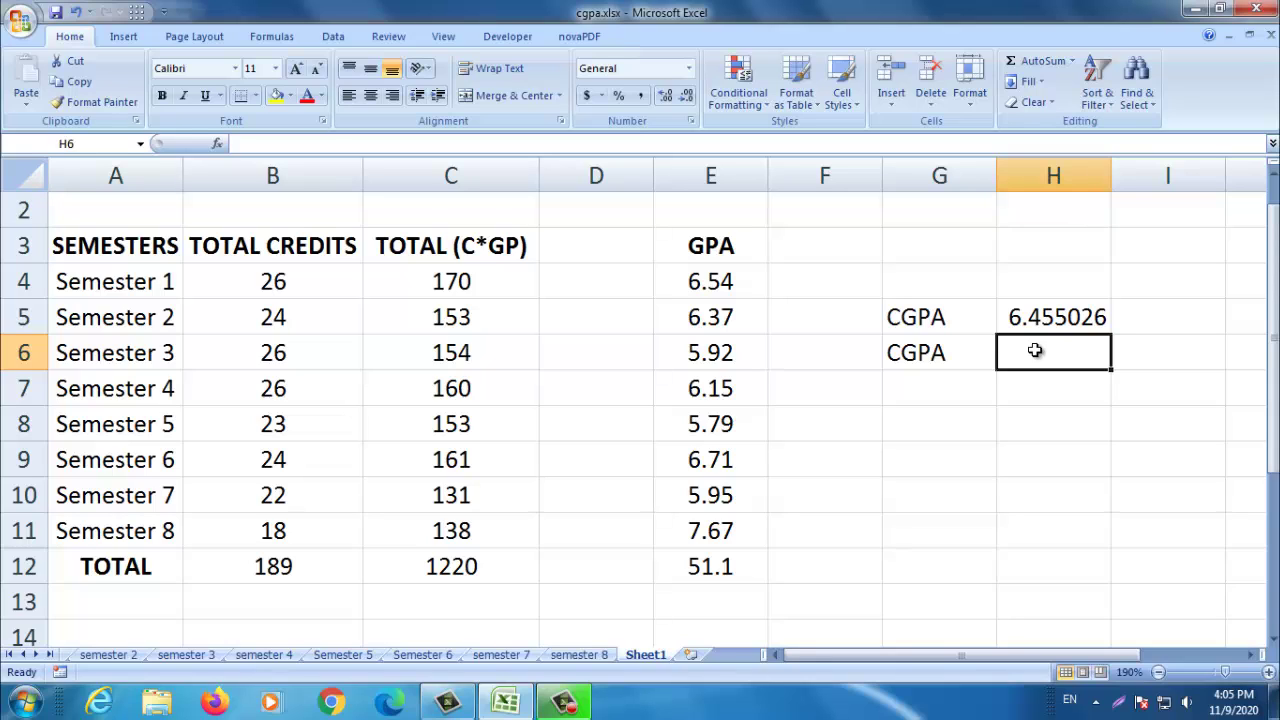
pyautogui.write('=')
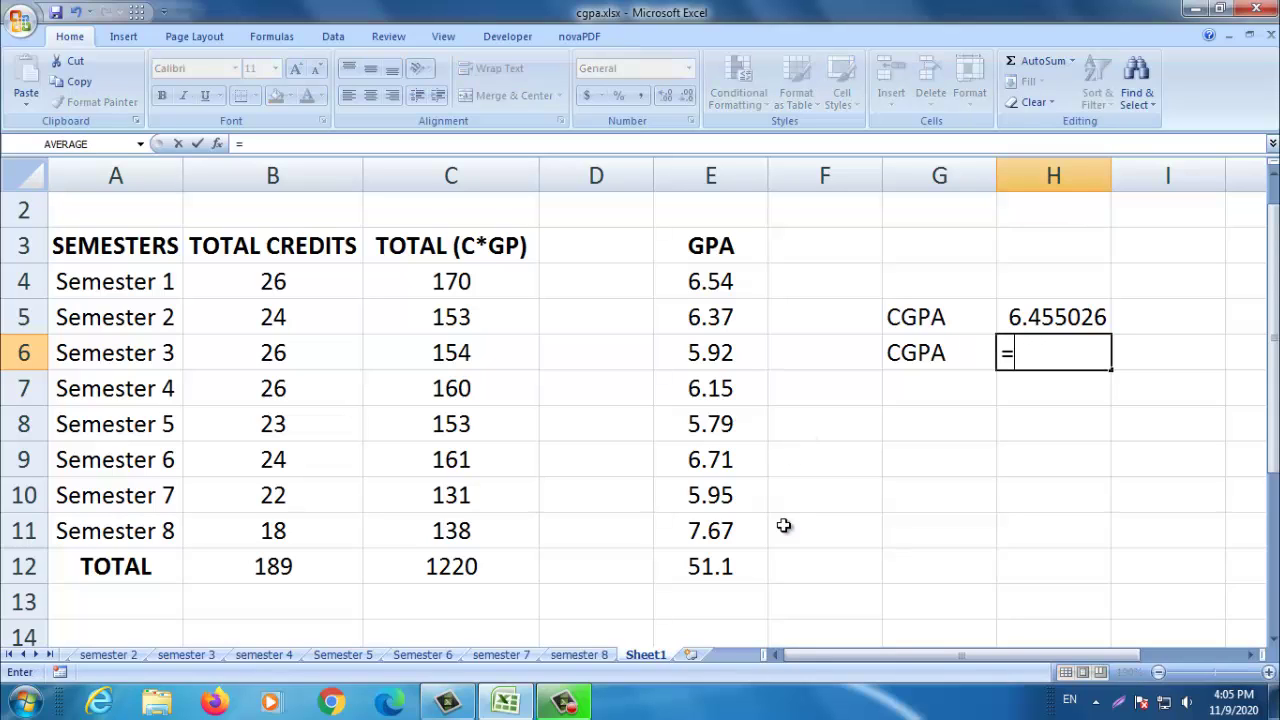
pyautogui.click(722, 567)
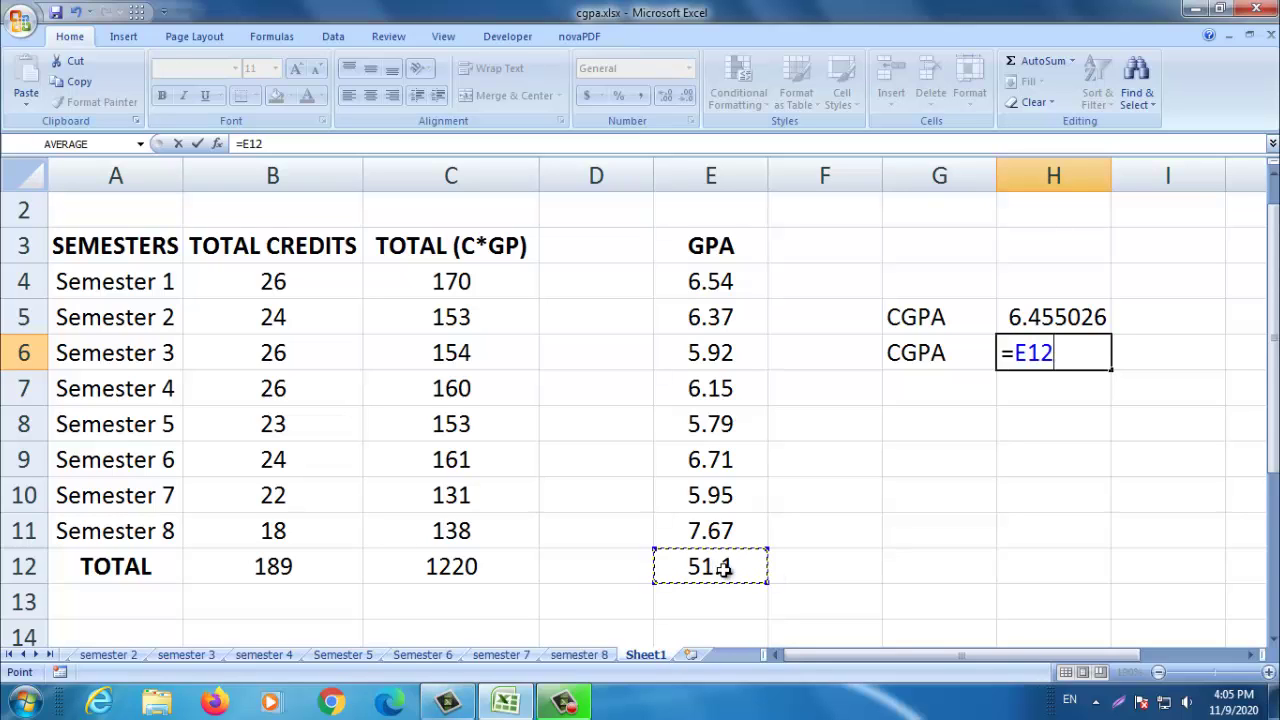
pyautogui.write('/')
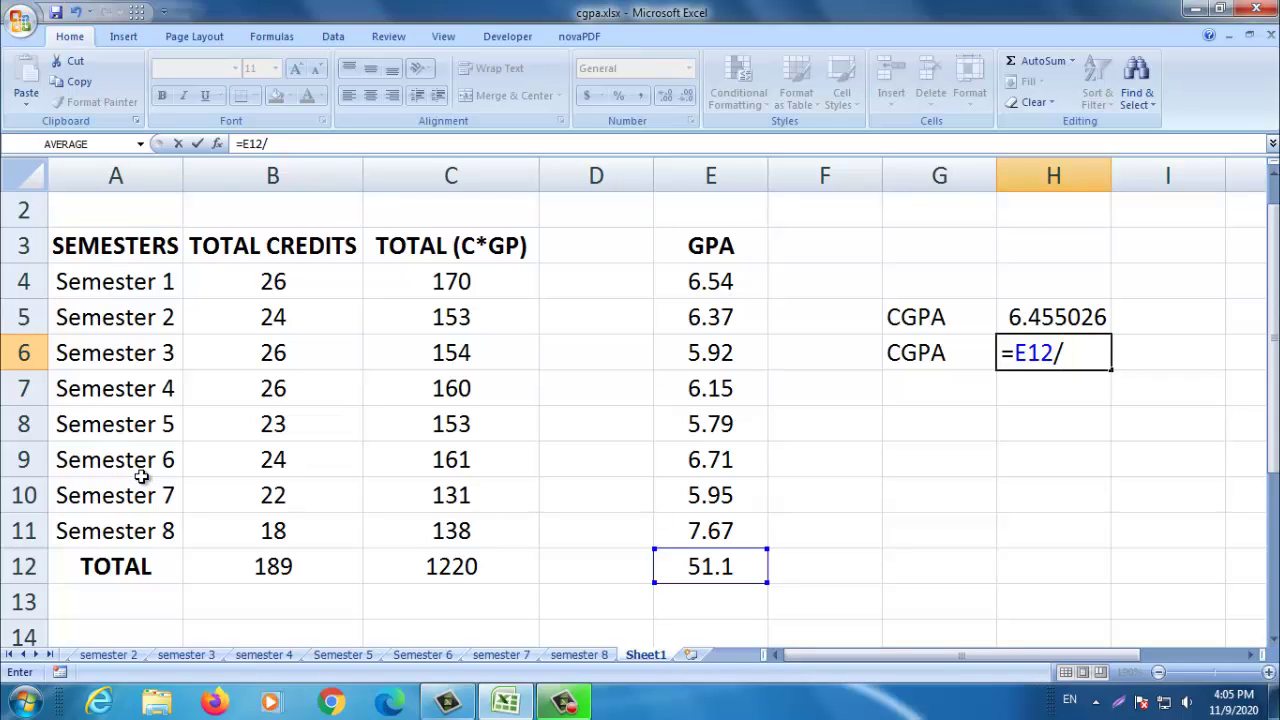
pyautogui.write('8')
pyautogui.press('Return')
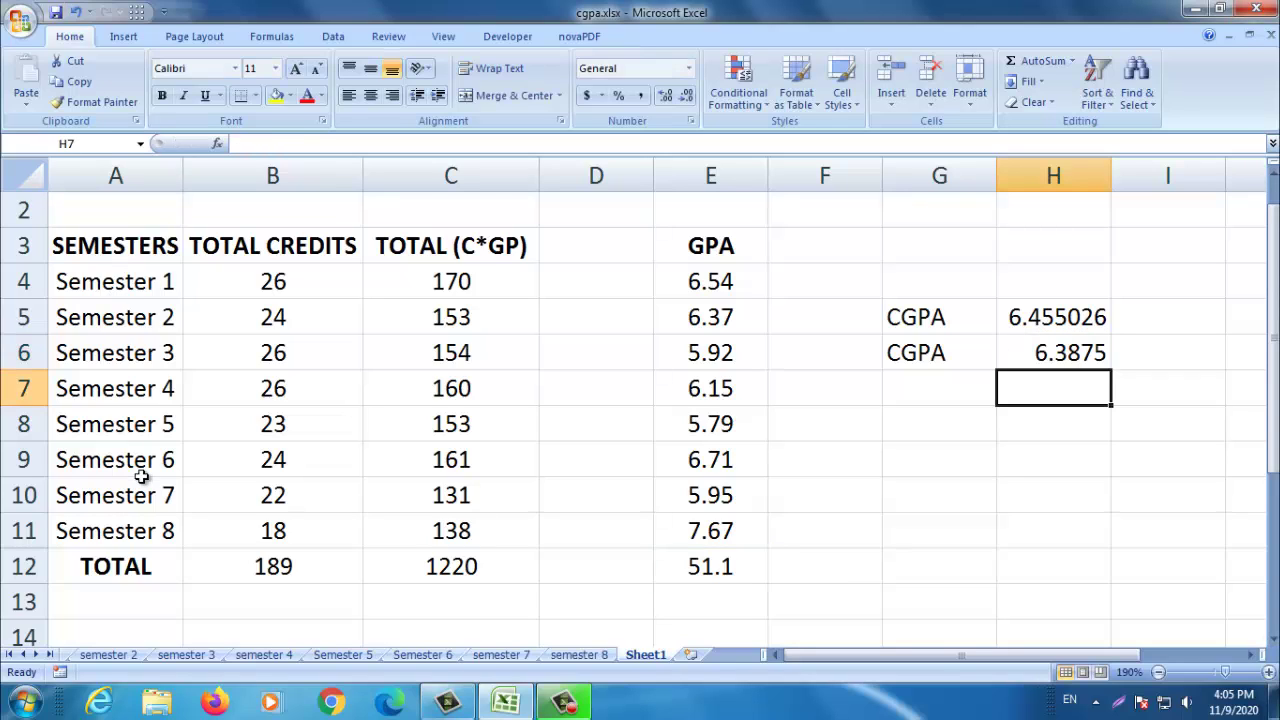
# Step: Compare the two CGPA results in H5 and H6 and their formulas
pyautogui.click(1068, 350)
pyautogui.click(1060, 322)
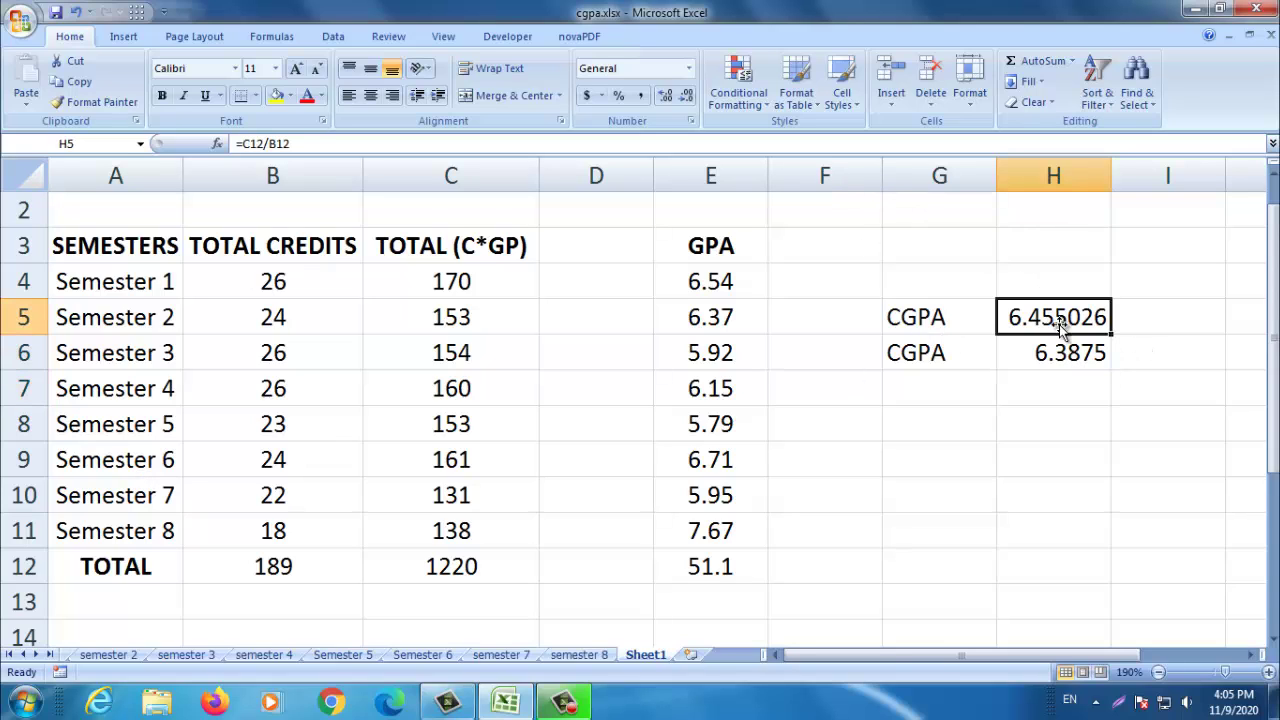
pyautogui.click(1058, 352)
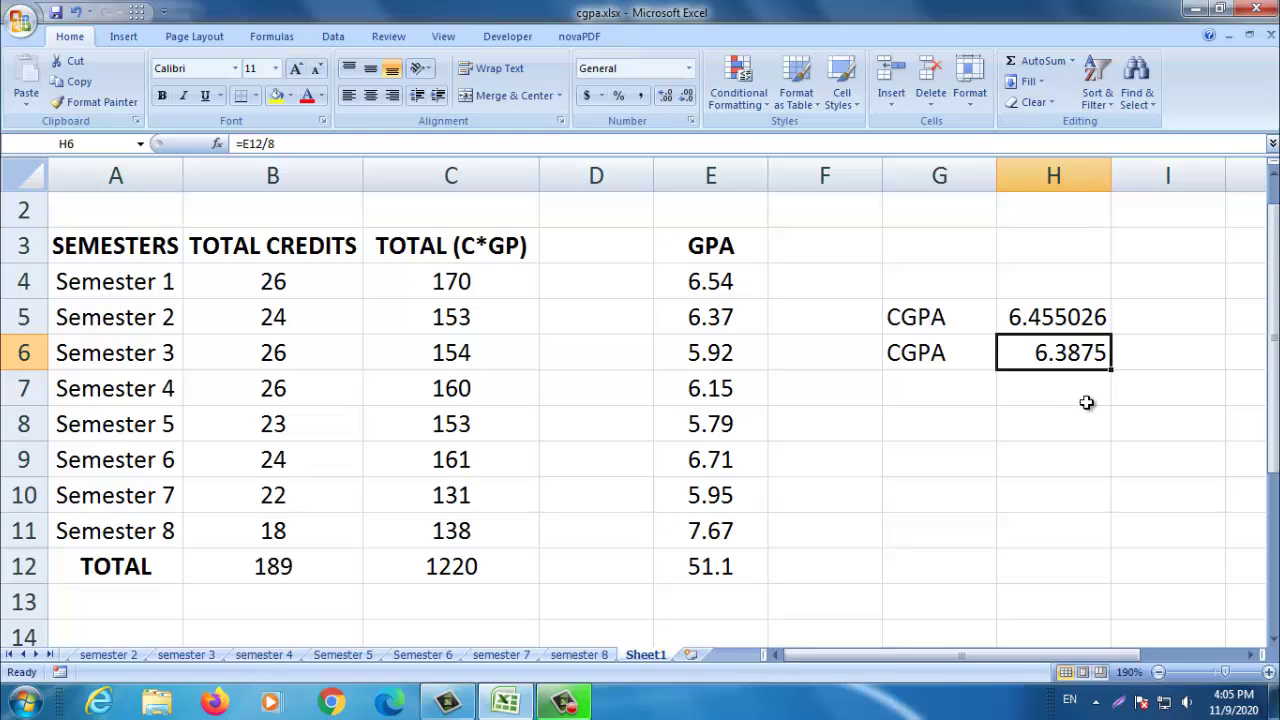